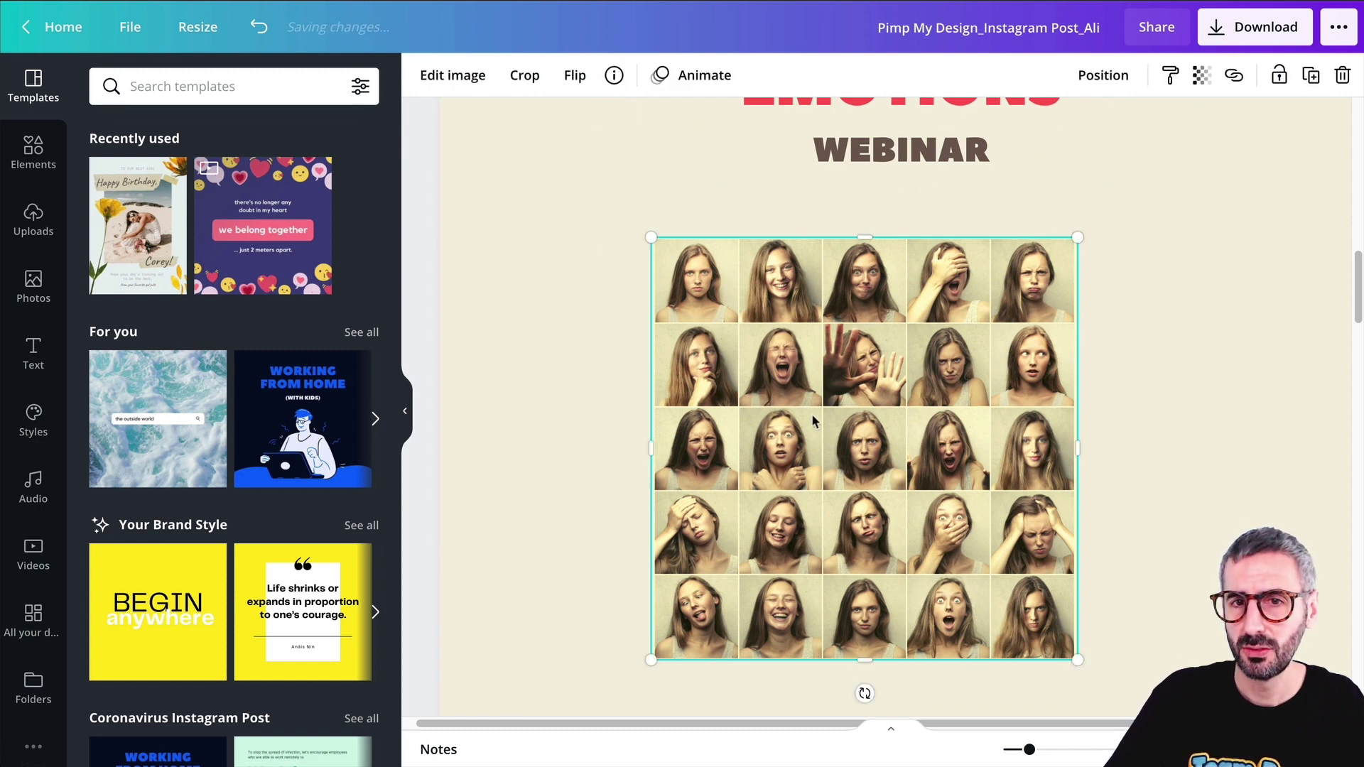
Step: Check the source information of the emotions photo grid and review the layout of page 2
left_click(618, 77)
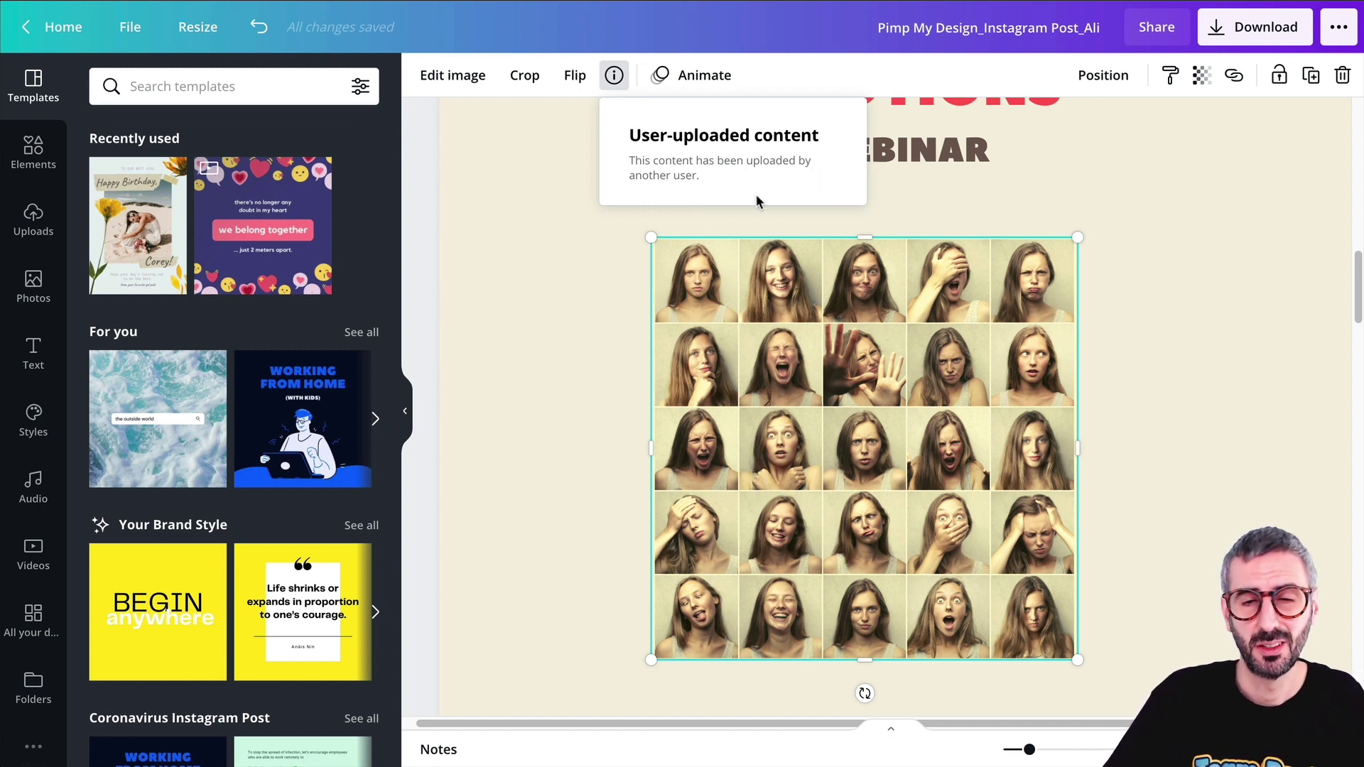
left_click(589, 487)
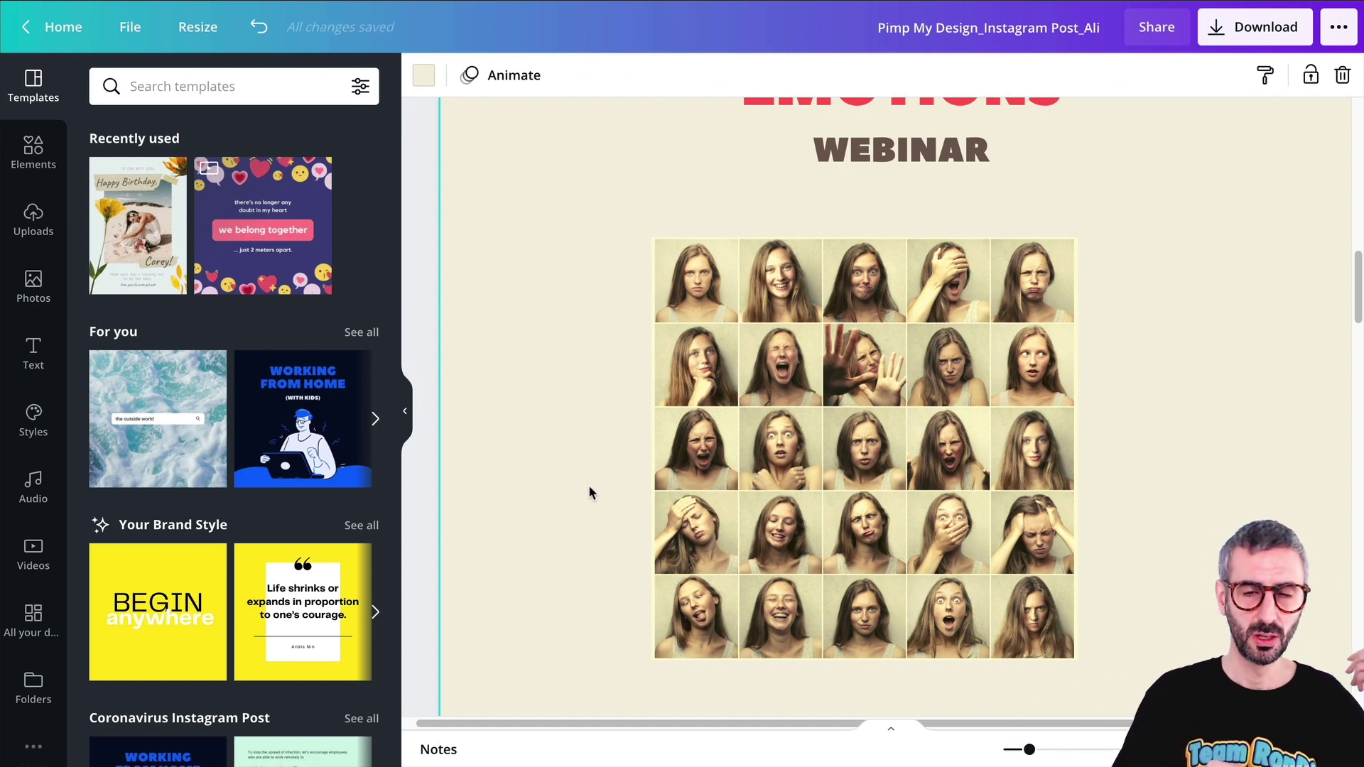
scroll(744, 569, "down", 3)
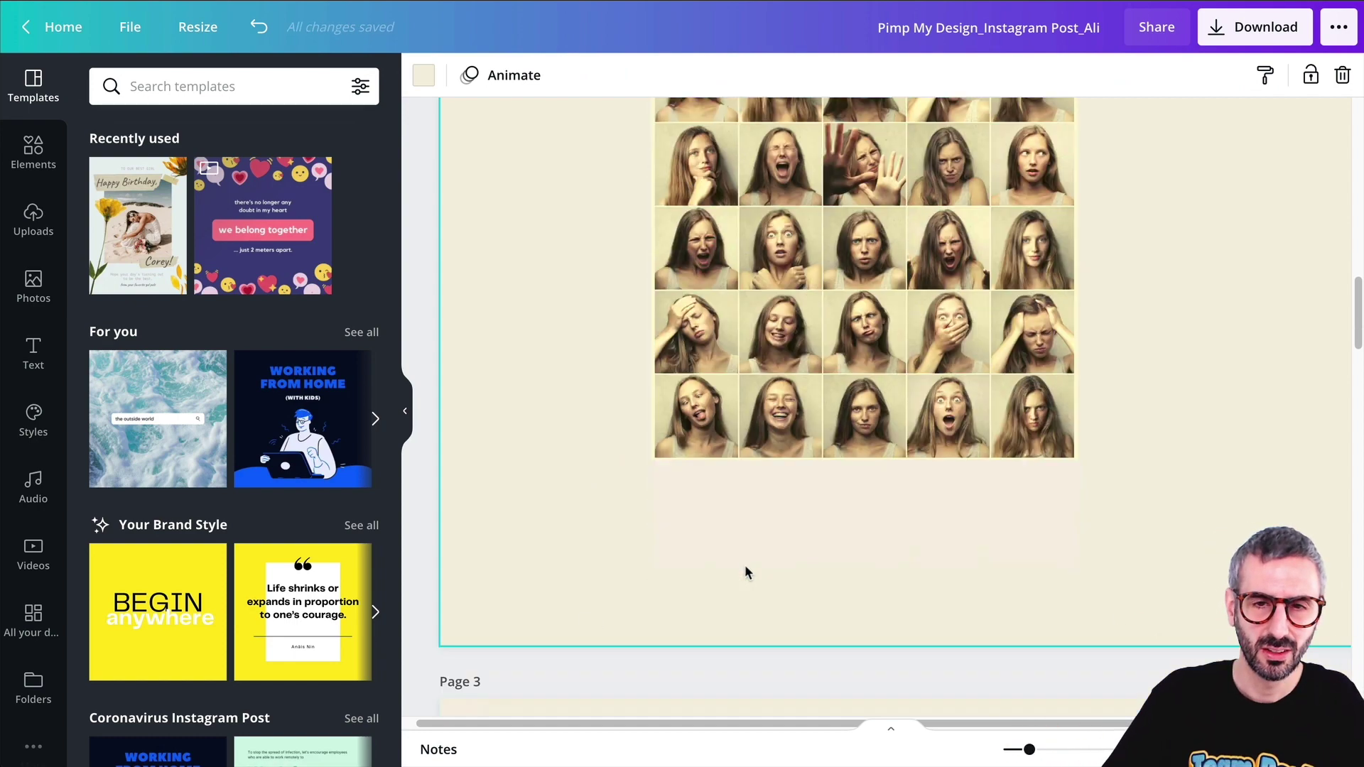
scroll(744, 569, "up", 4)
scroll(744, 569, "down", 1)
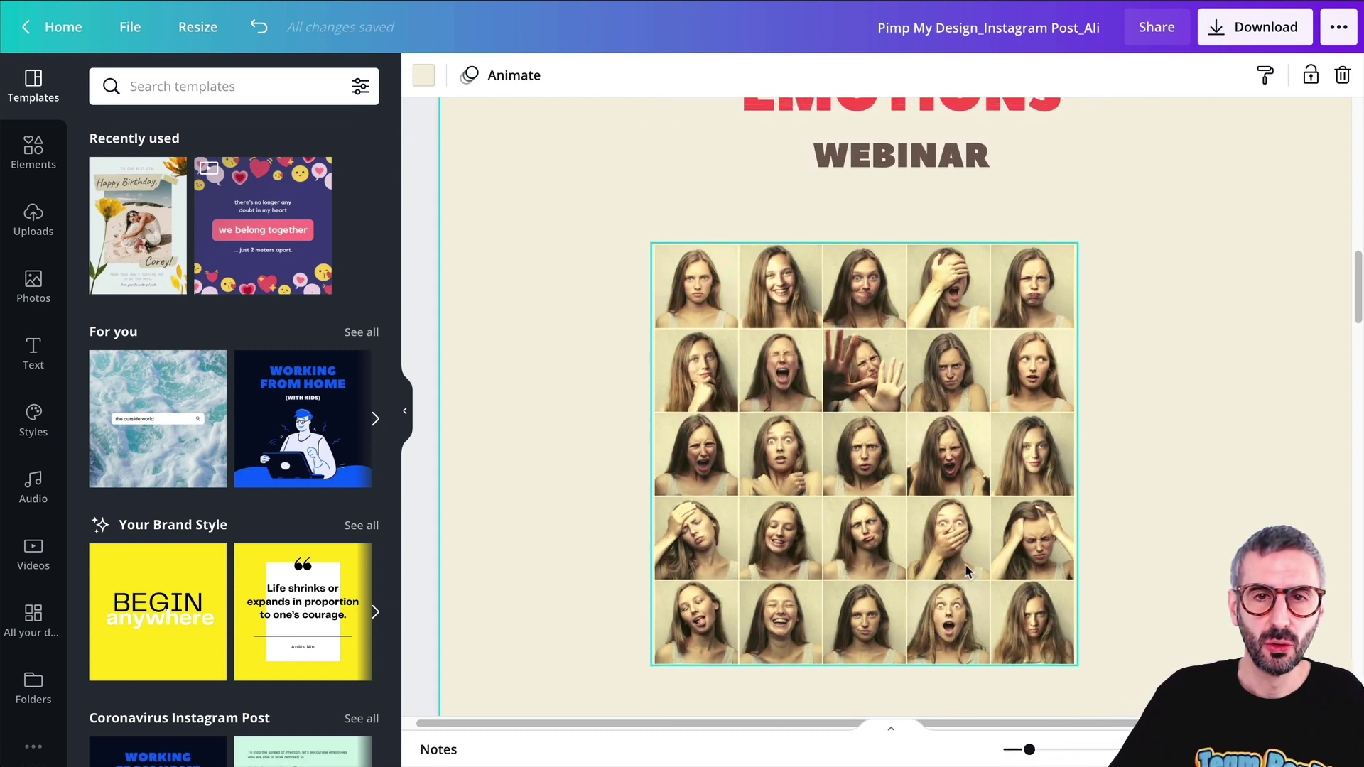
Step: Search the elements library for "emotions" and limit the results to photos
left_click(33, 151)
left_click(162, 86)
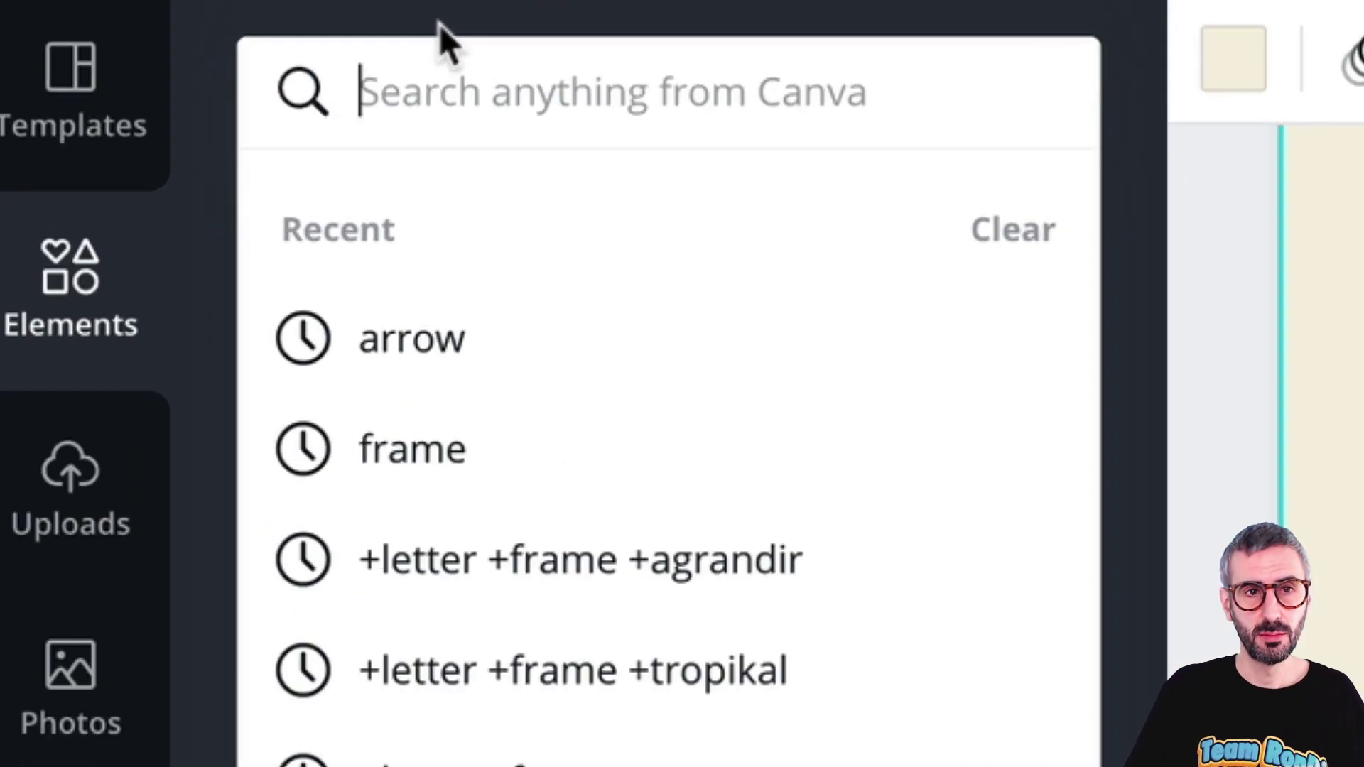
type("emotions")
key("Return")
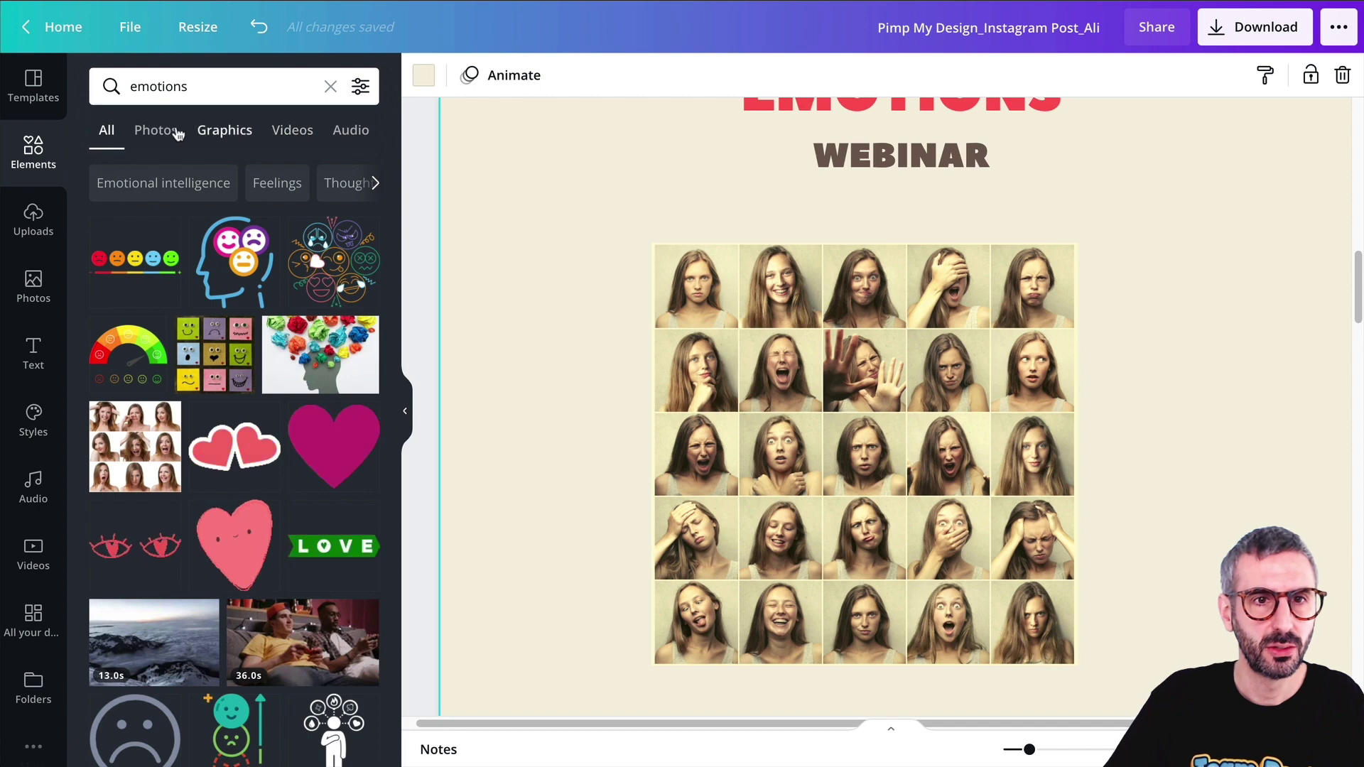
left_click(156, 135)
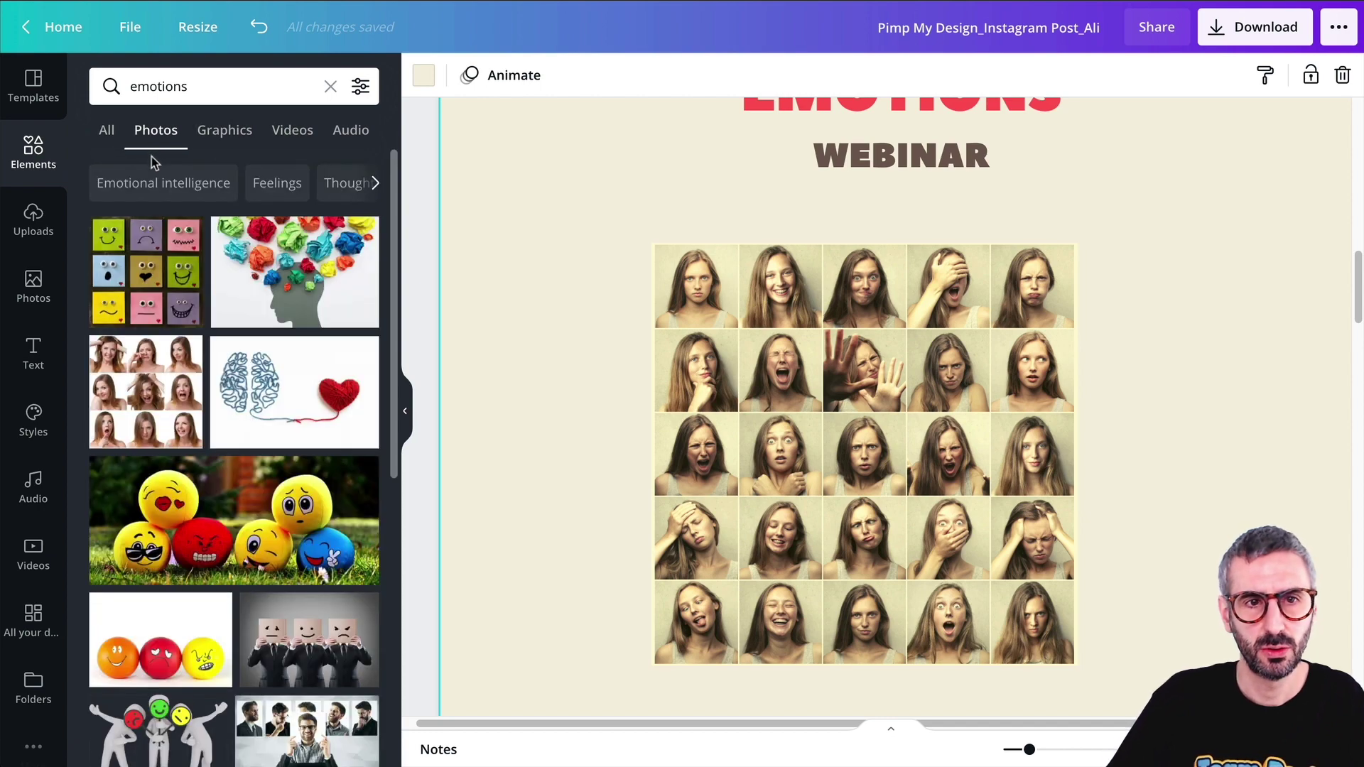
scroll(198, 395, "down", 2)
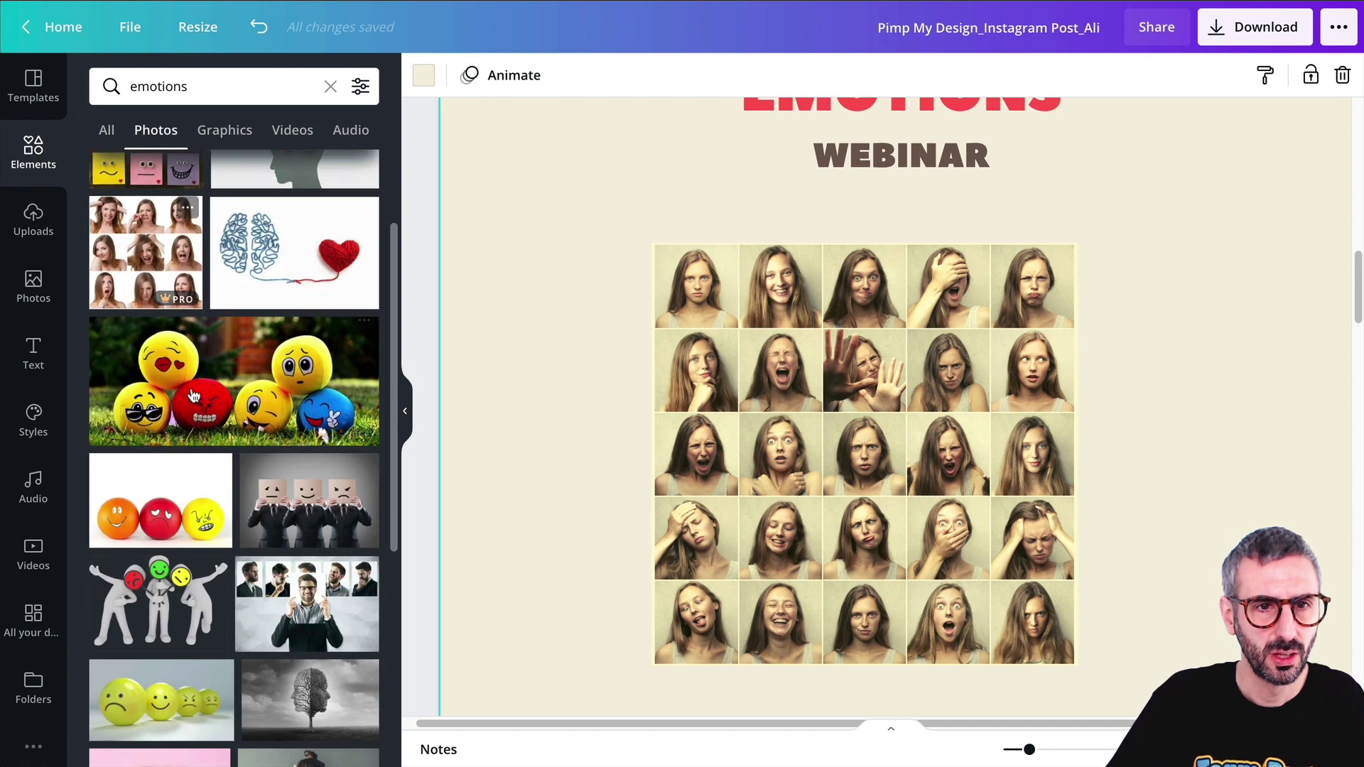
Step: Try the photo of the woman with nine facial expressions on page 2 and delete it
left_click(162, 226)
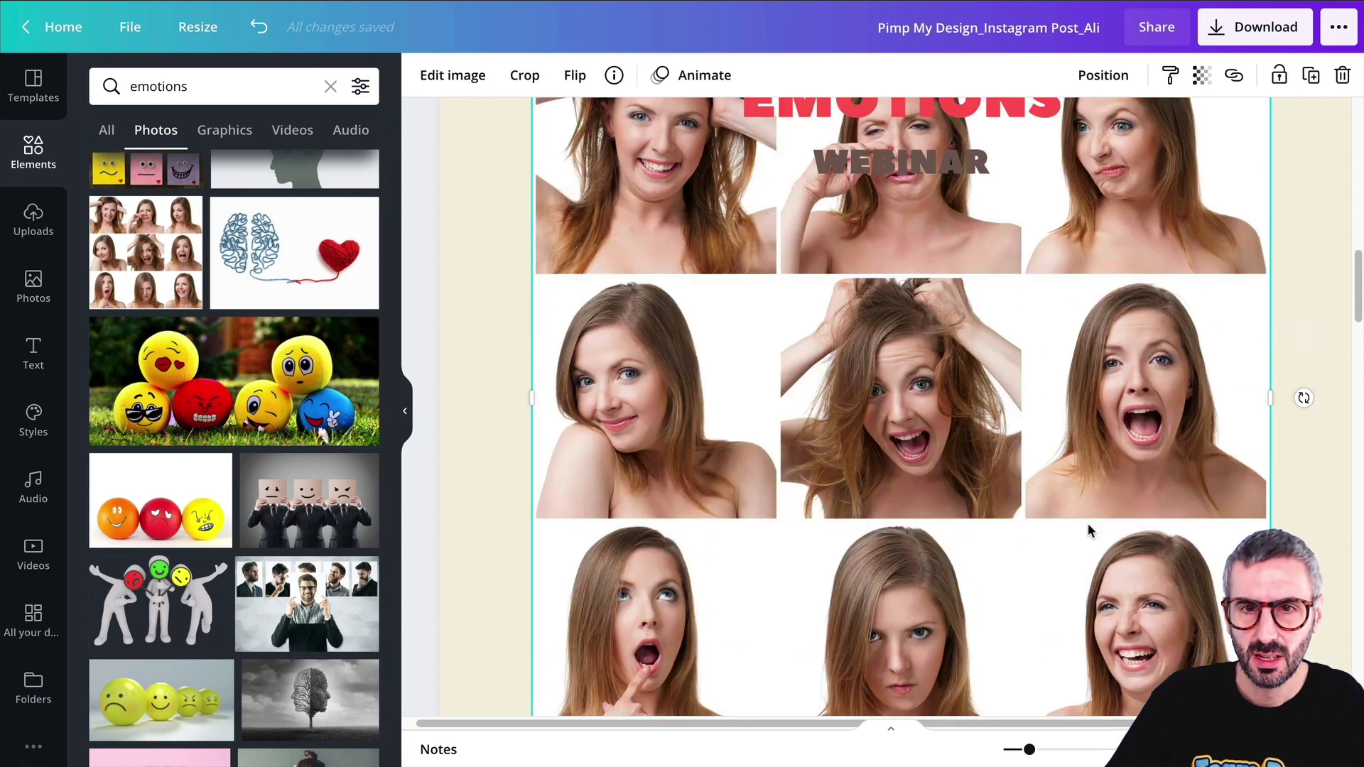
scroll(1088, 529, "up", 3)
key("Delete")
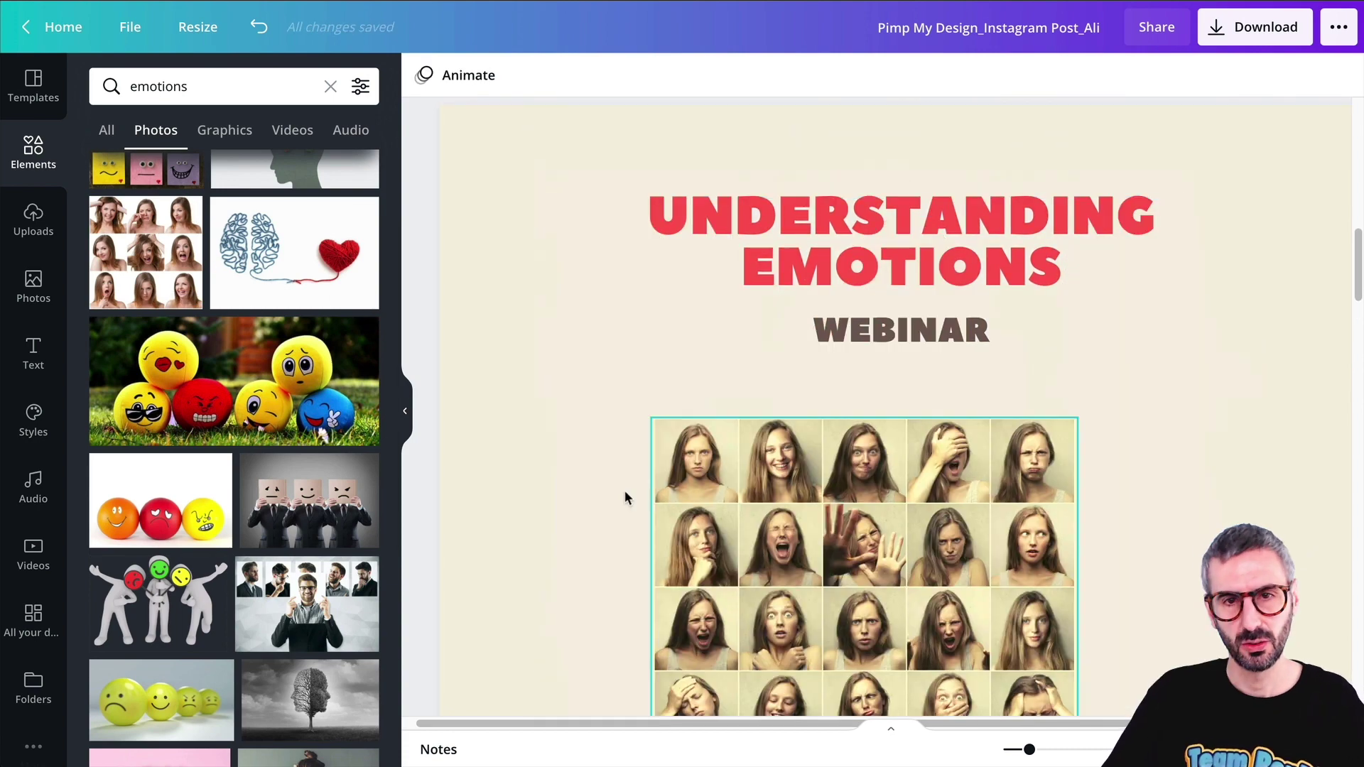
Step: Try the photo of the shouting woman holding her head on page 2 and delete it
scroll(304, 453, "down", 5)
left_click(304, 453)
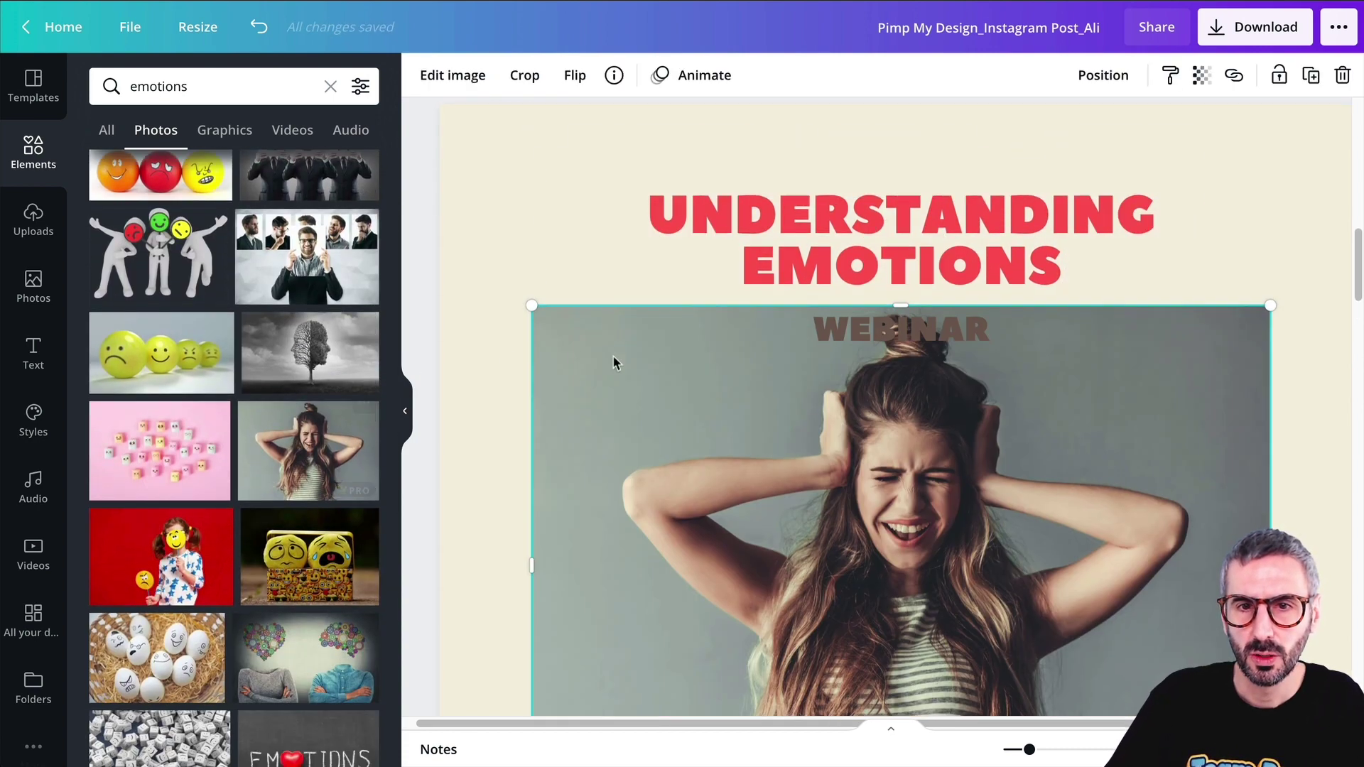
scroll(613, 360, "down", 2)
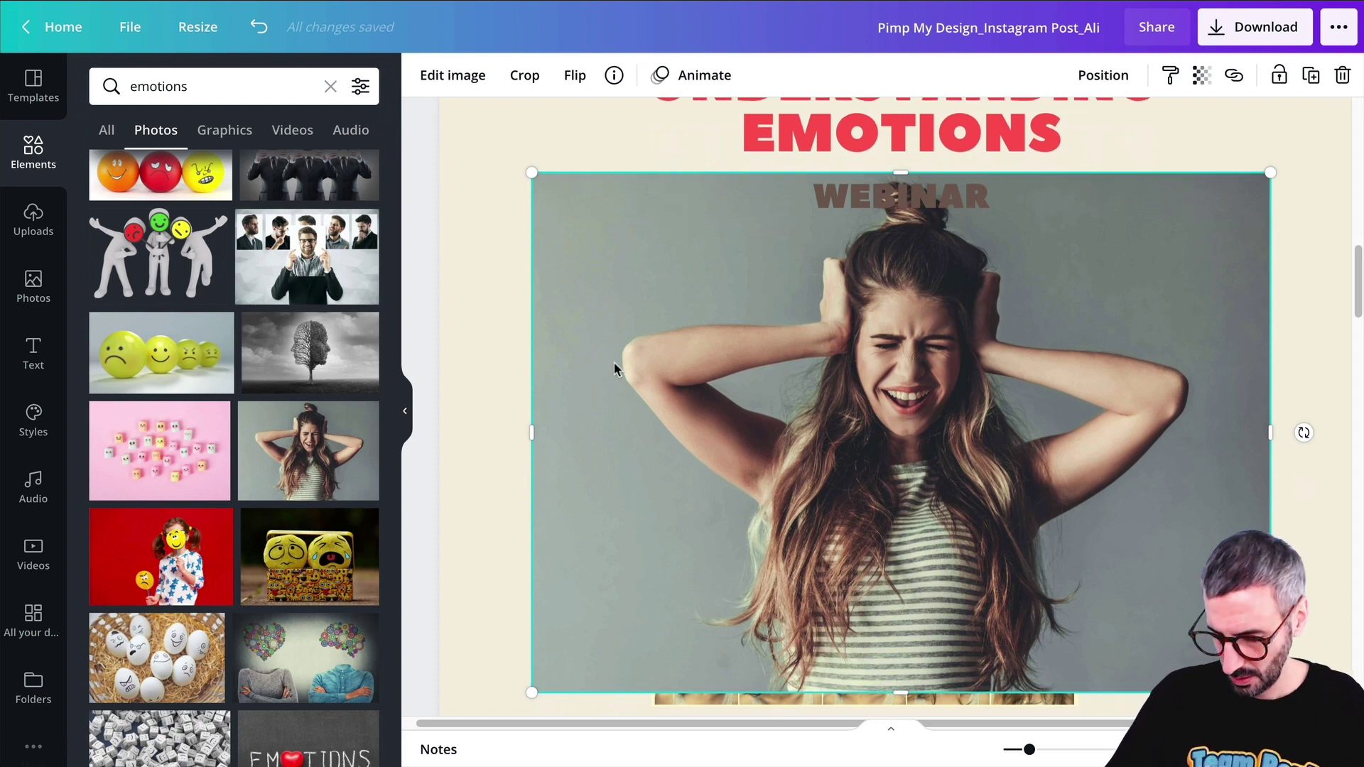
key("Delete")
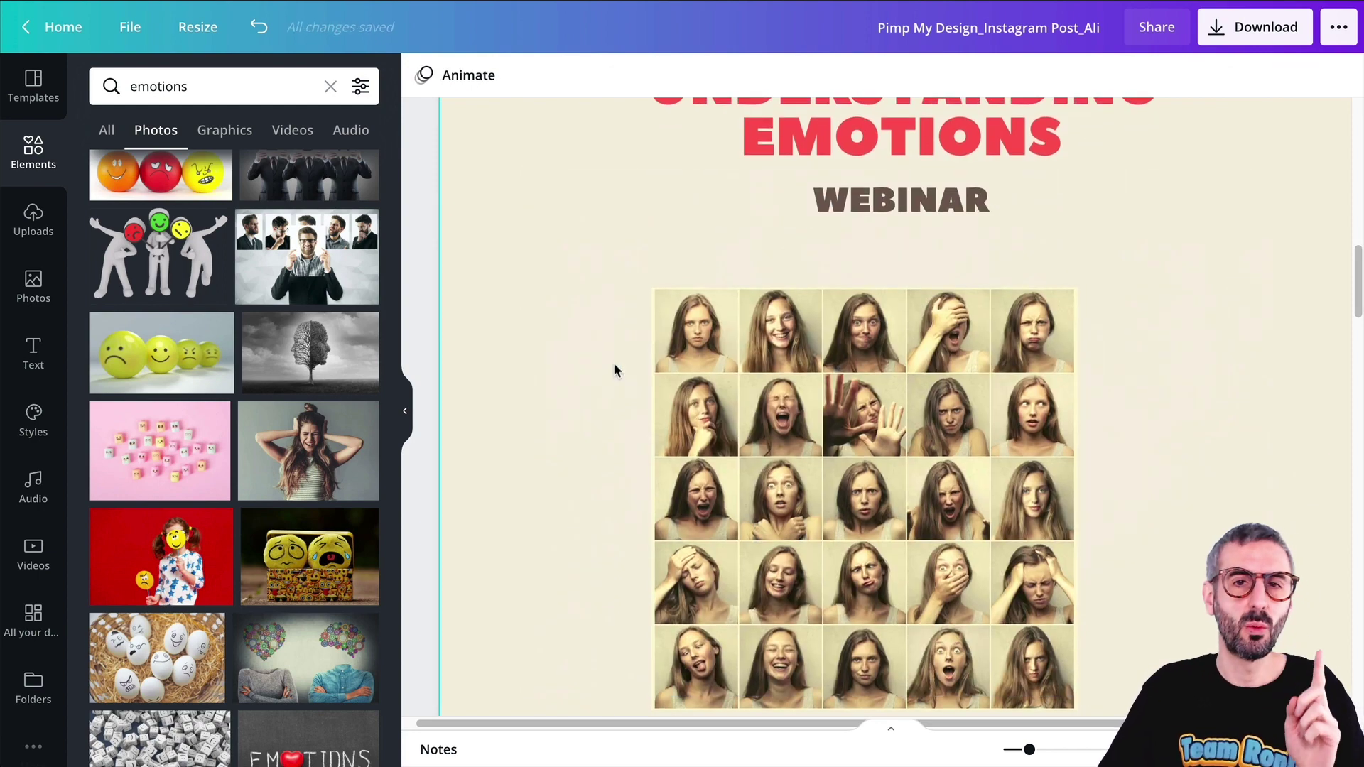
Step: Nudge the photo grid on page 2 slightly up and to the right, and compare it with the page 1 design
scroll(614, 364, "up", 2)
scroll(640, 384, "down", 2)
left_click_drag(846, 454, 871, 425)
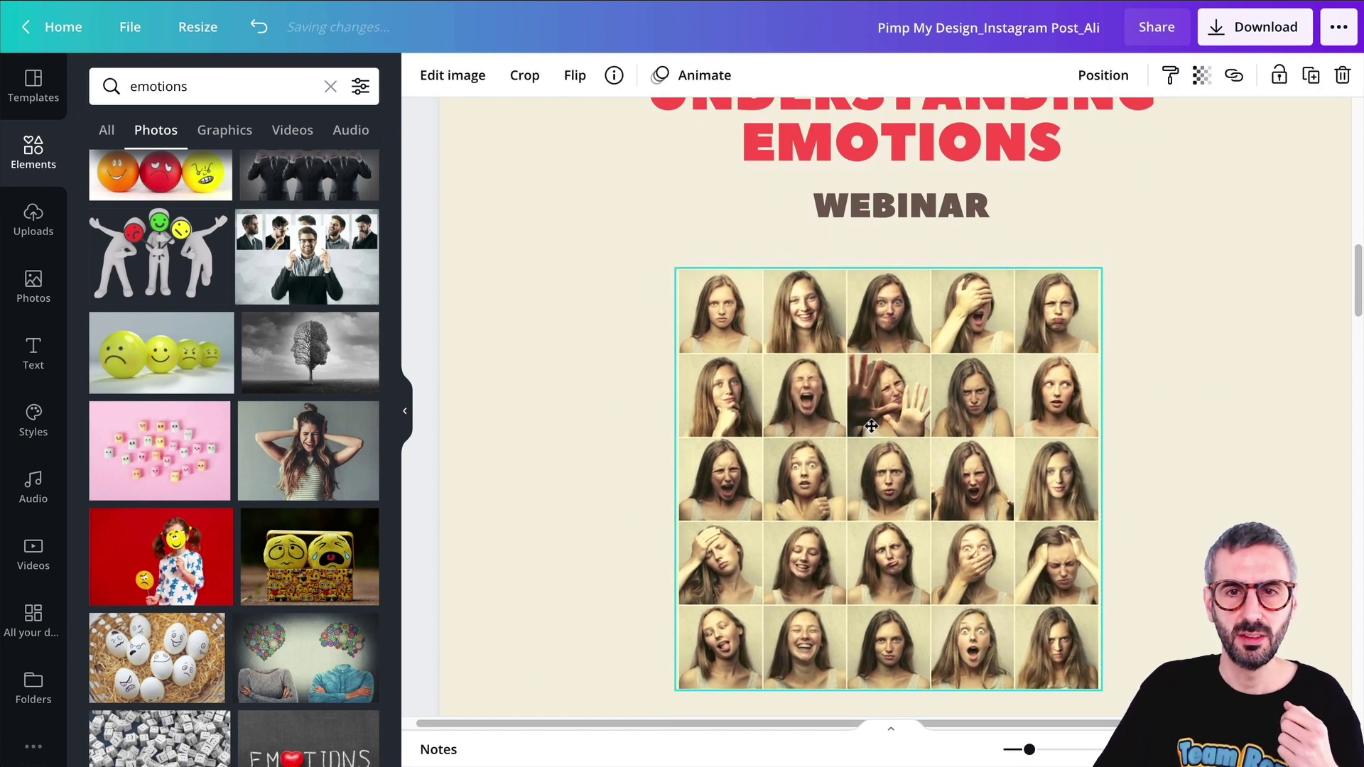
scroll(871, 422, "up", 10)
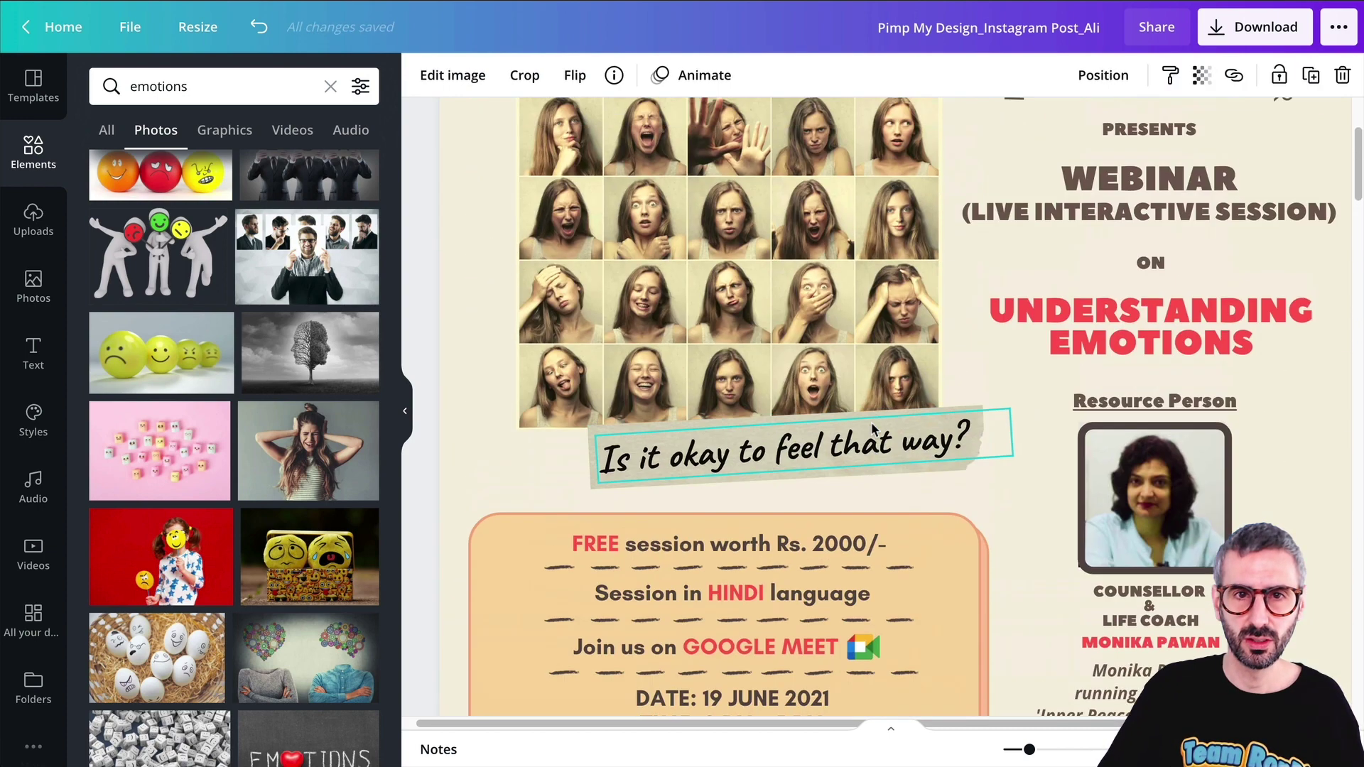
scroll(576, 344, "down", 1)
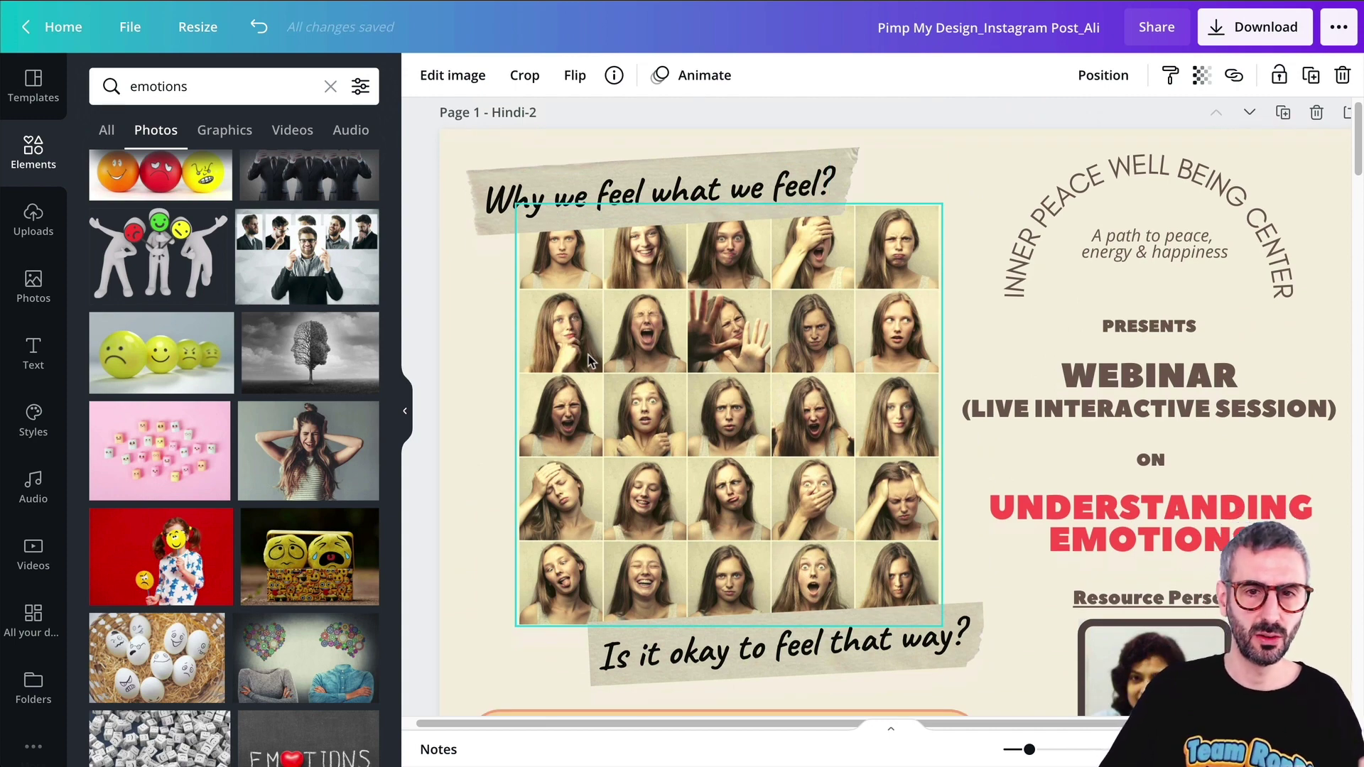
scroll(587, 352, "down", 10)
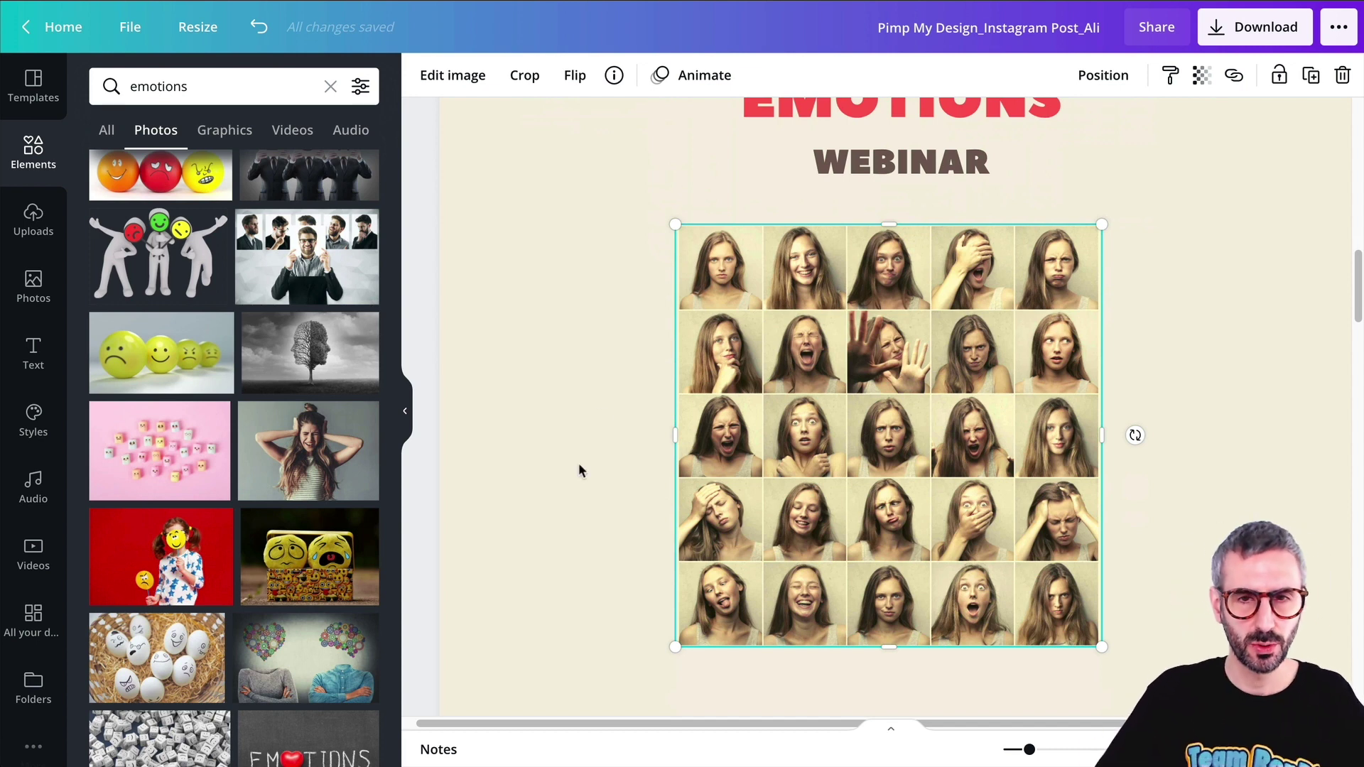
Step: Test the shouting woman photo on page 2 once more, delete it, and browse further emotions photos
left_click(338, 474)
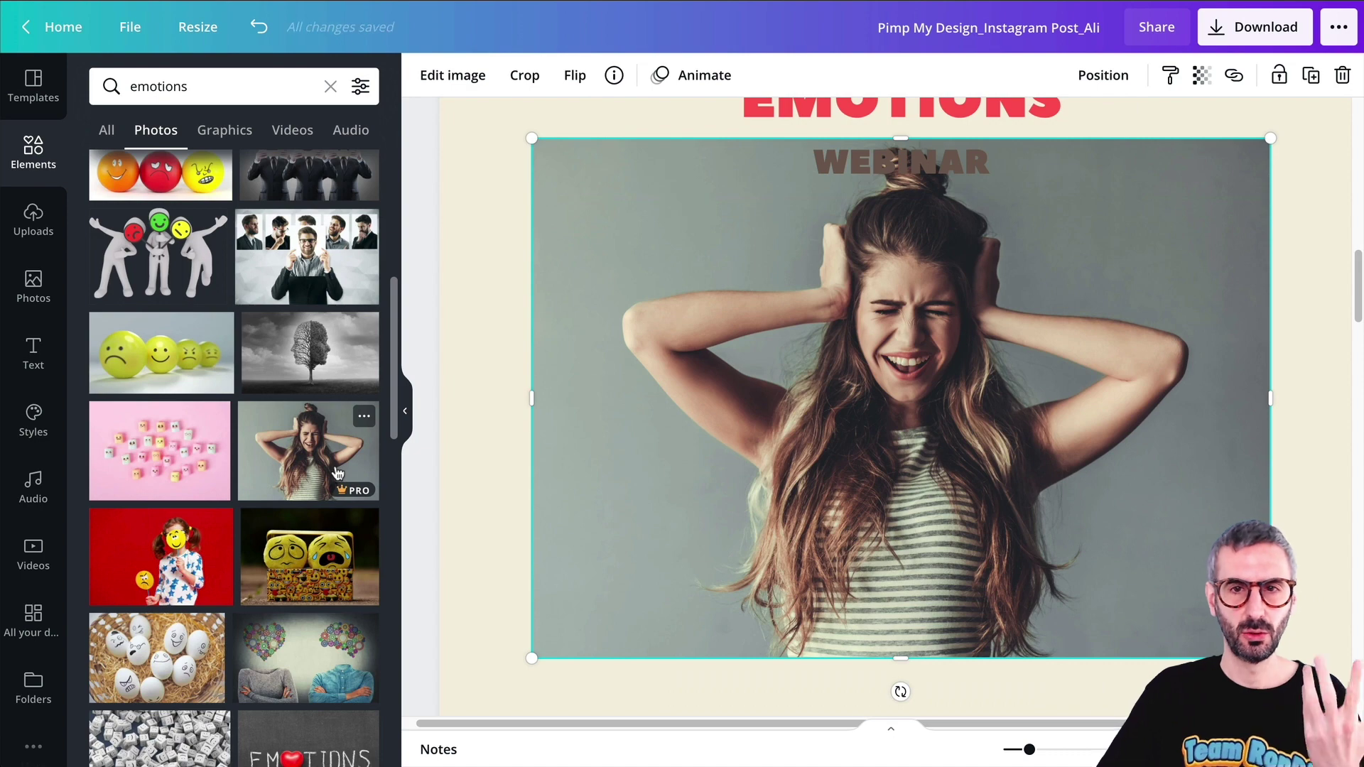
key("Delete")
scroll(250, 620, "down", 15)
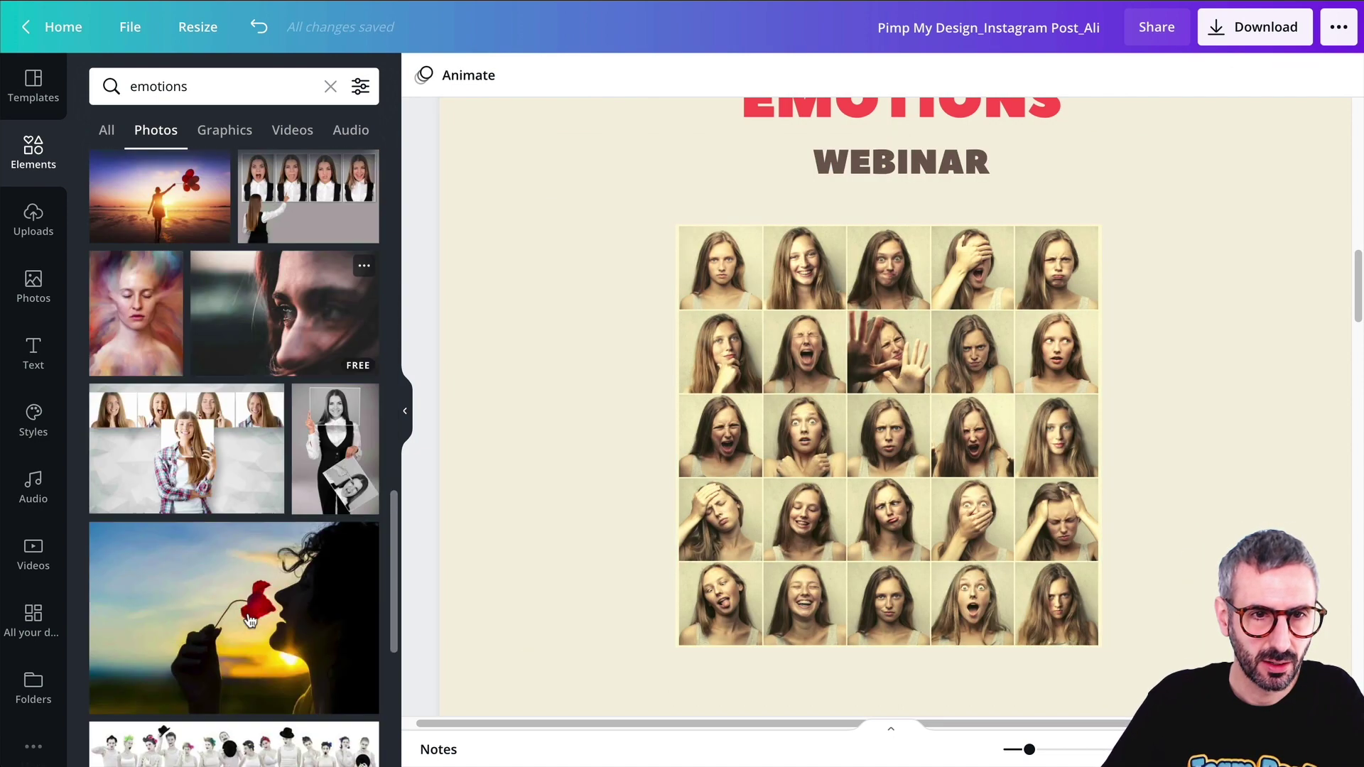
scroll(250, 620, "down", 15)
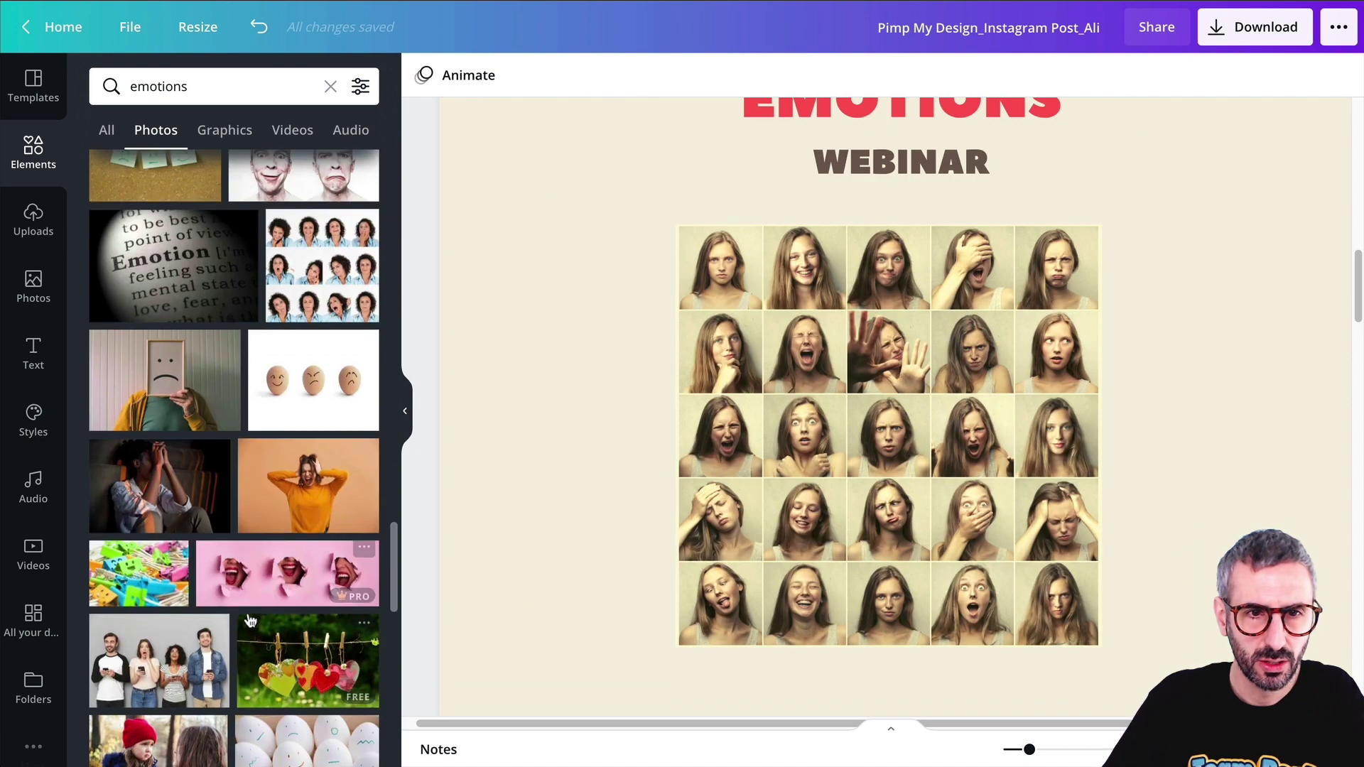
scroll(250, 620, "down", 15)
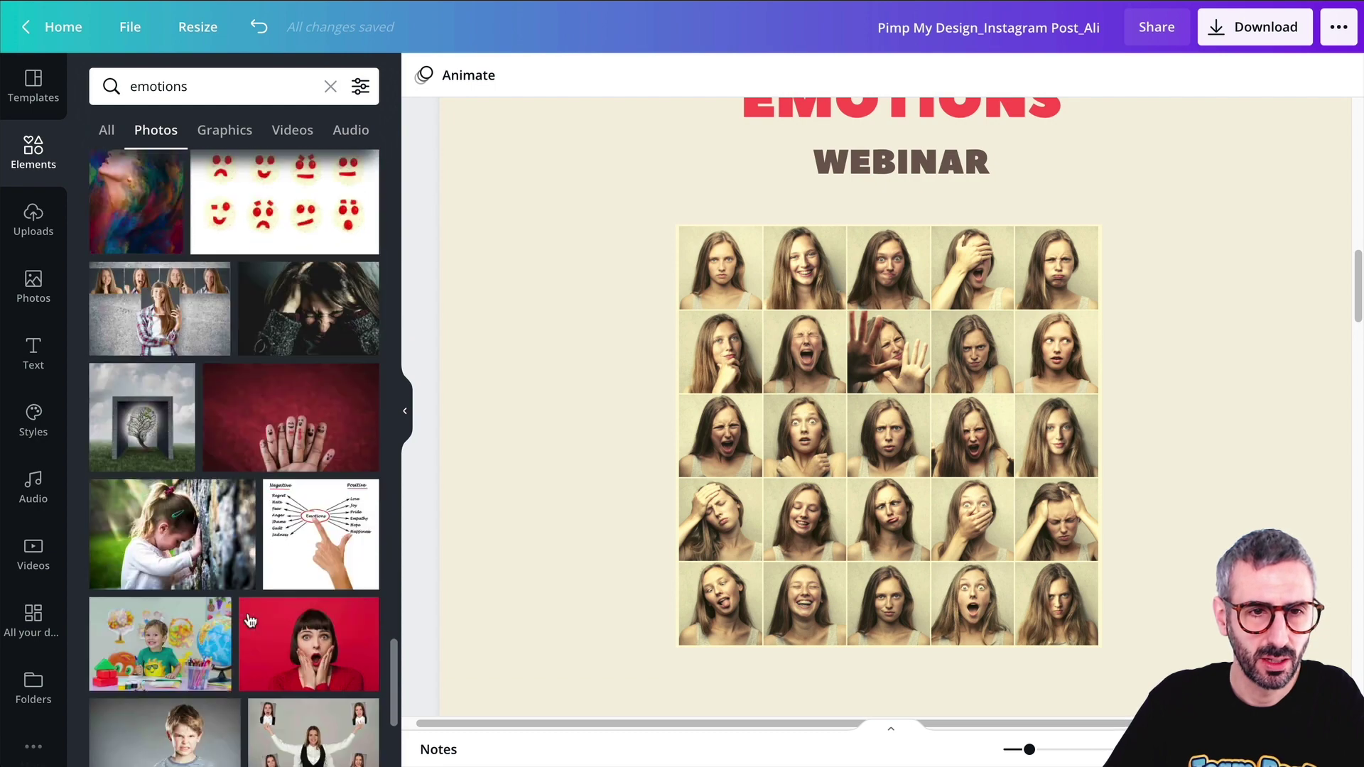
scroll(250, 620, "down", 15)
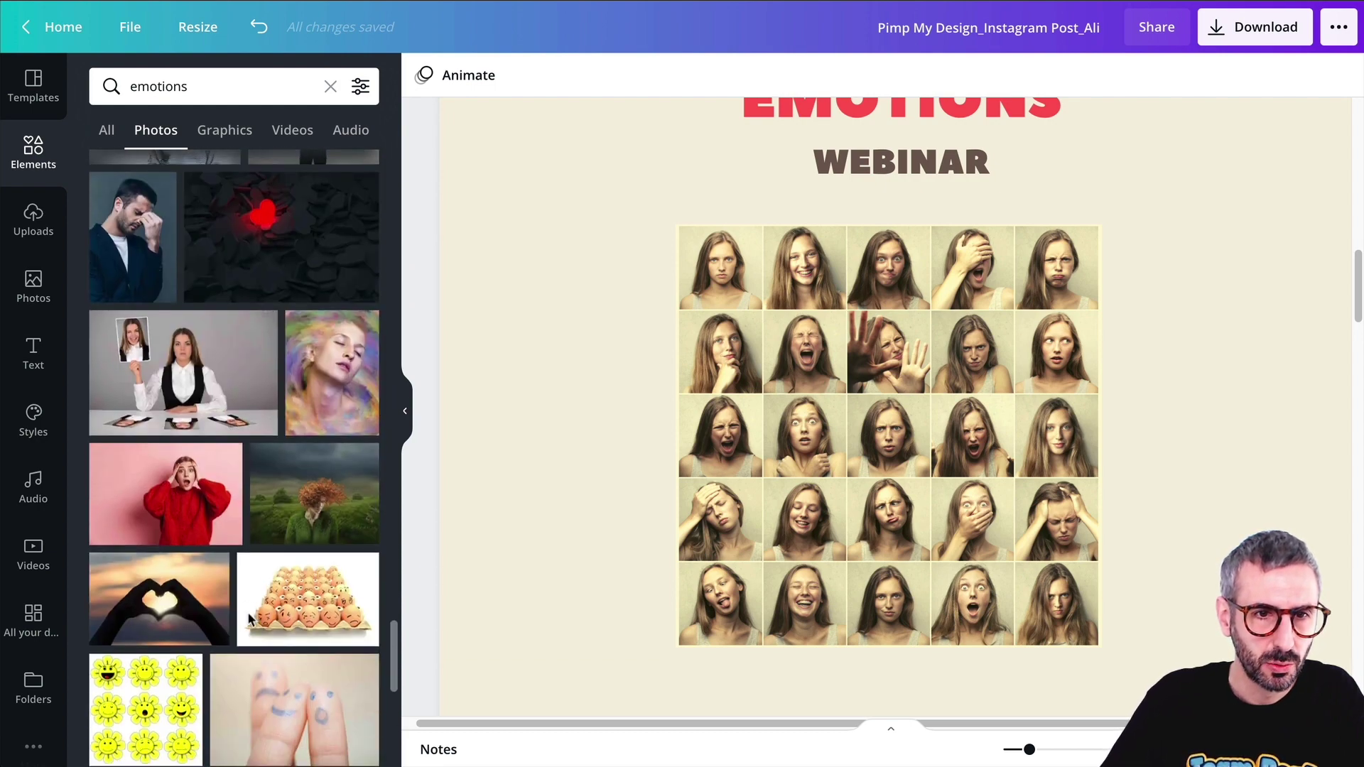
scroll(262, 412, "down", 5)
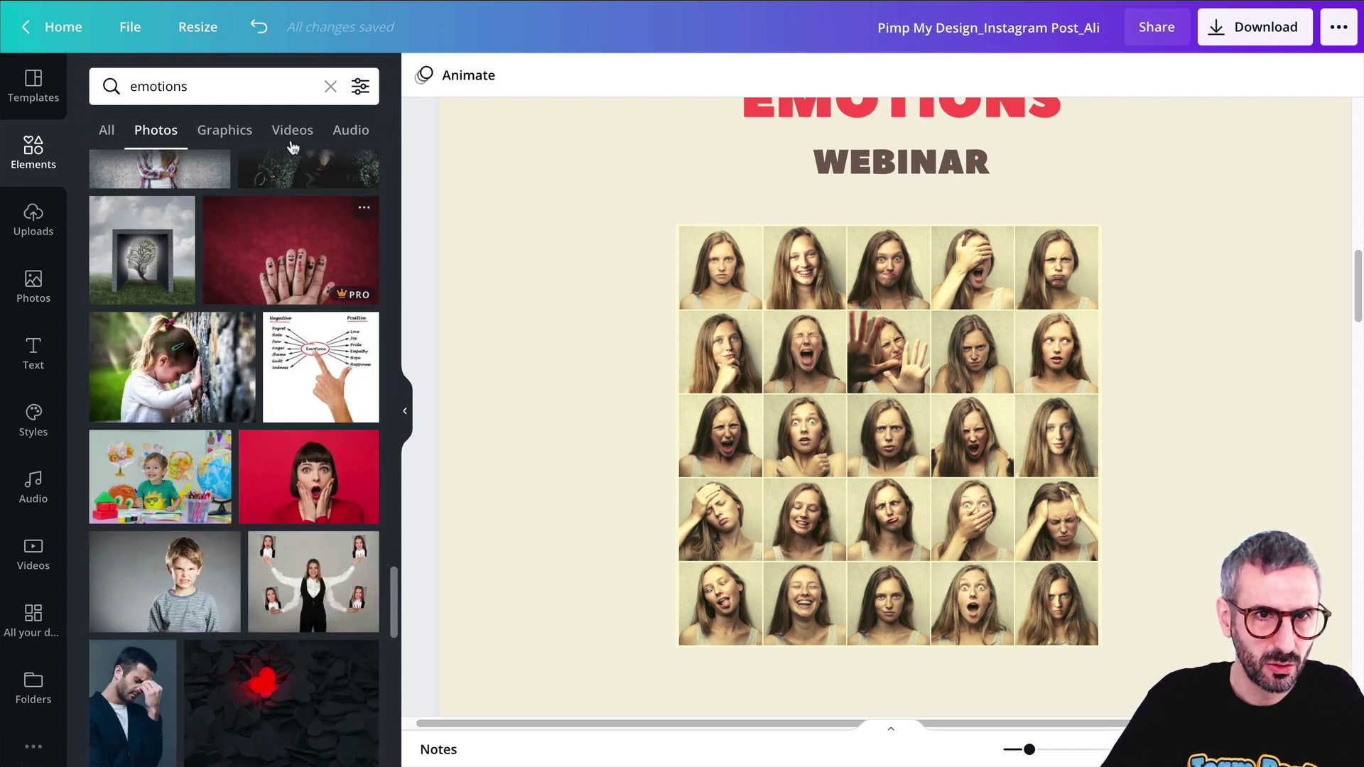
Step: Clear the emotions search and collapse the library area to enlarge the canvas
left_click(330, 88)
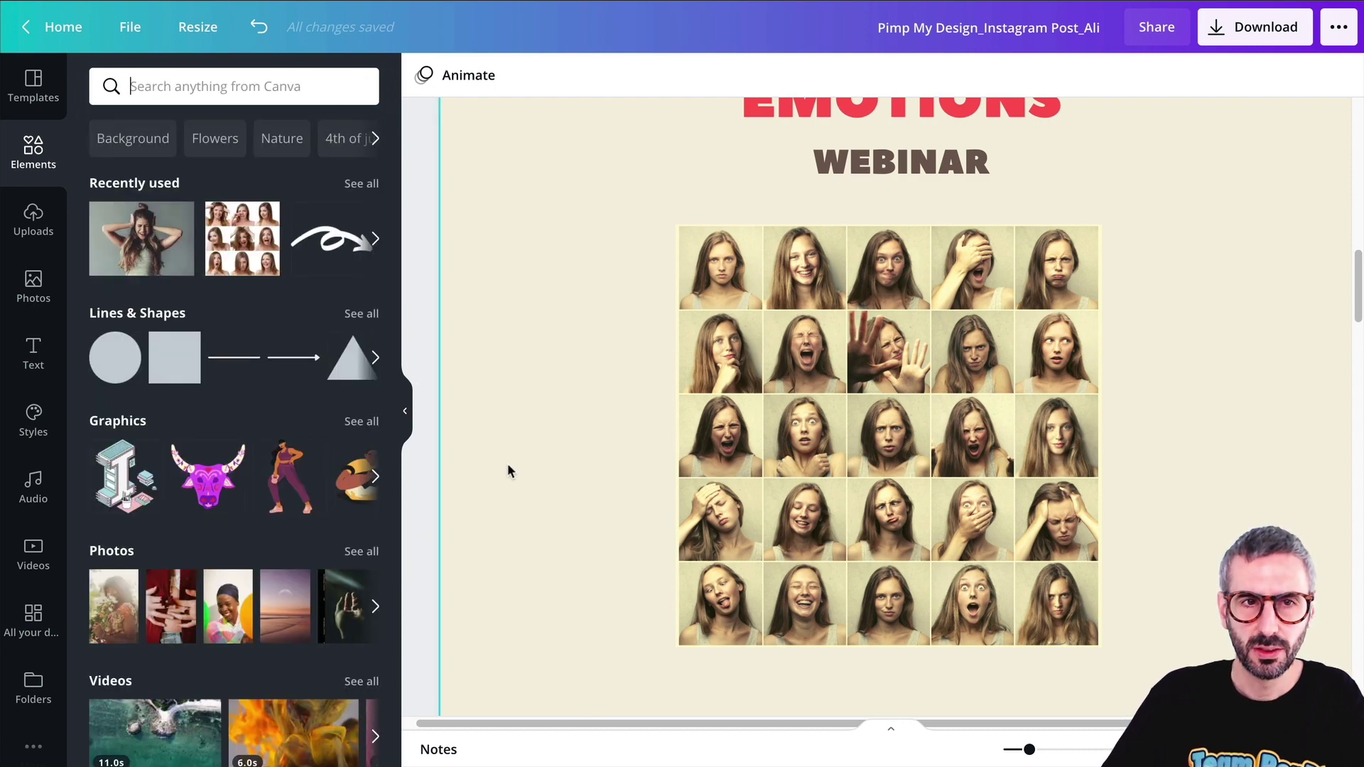
left_click(32, 87)
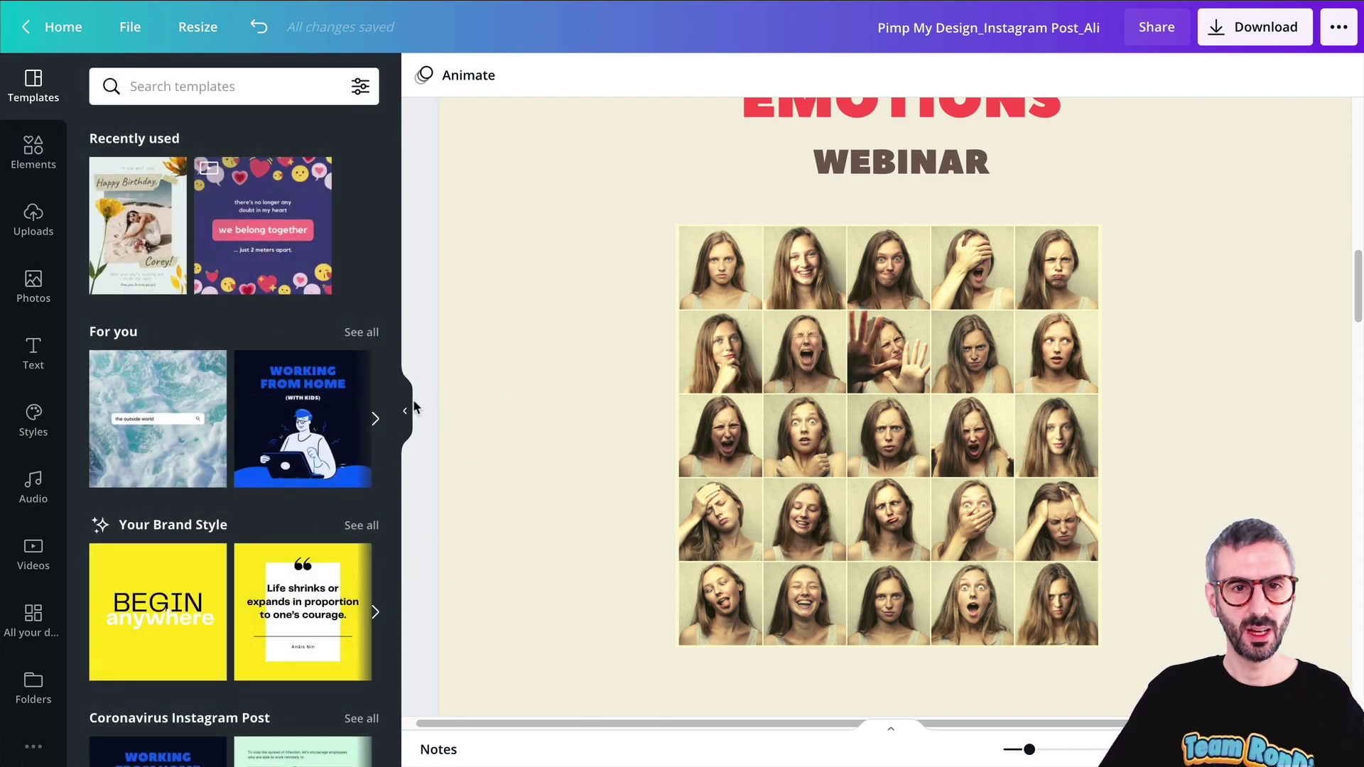
left_click(406, 411)
Step: Reduce the canvas zoom to about 50% and examine the whole of page 2
scroll(817, 540, "up", 4)
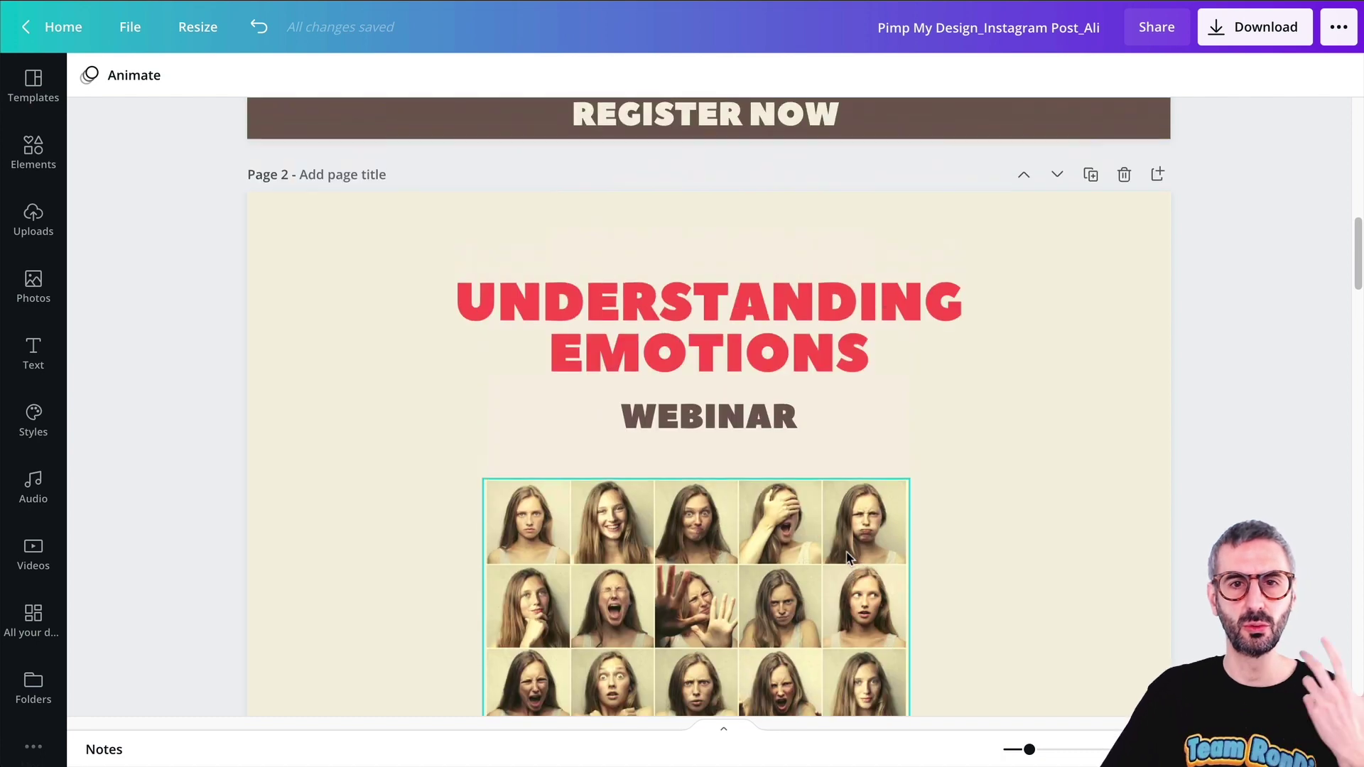
scroll(848, 559, "down", 2)
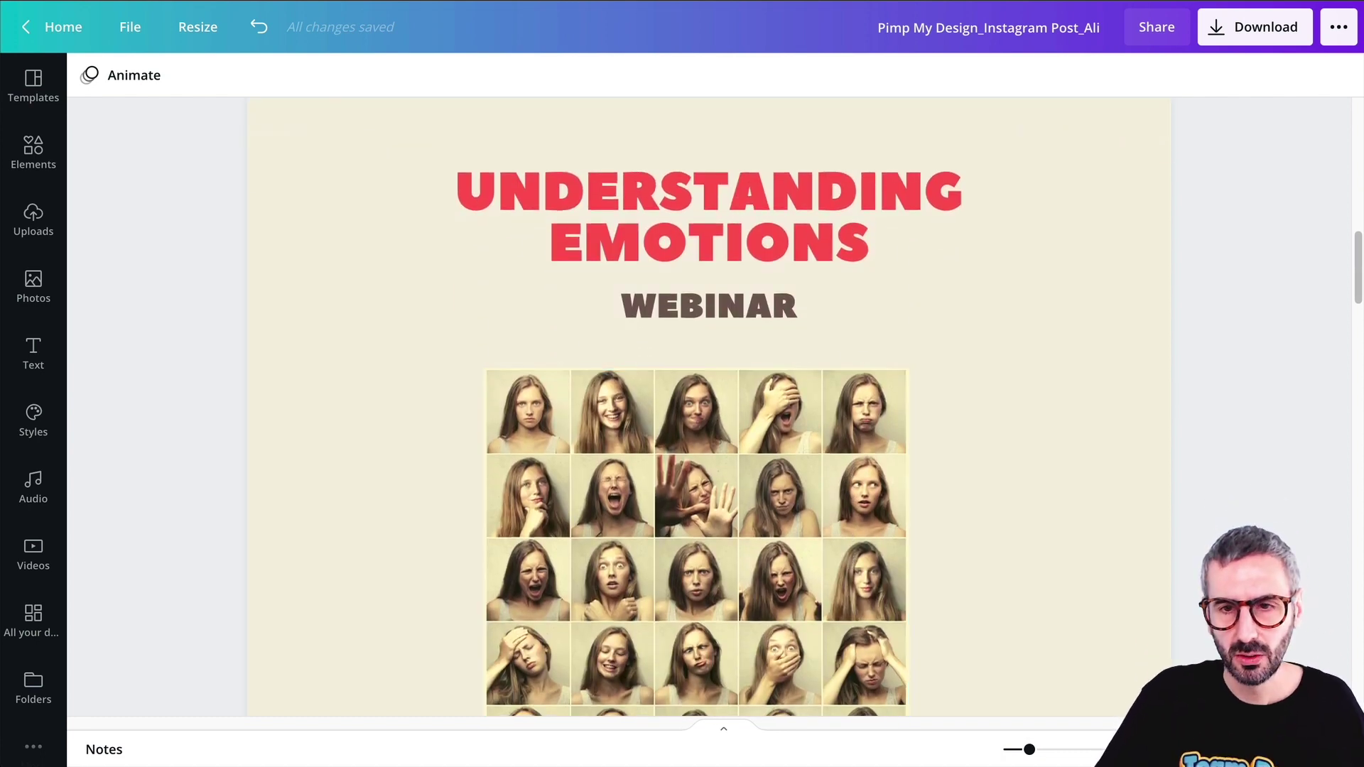
left_click(1202, 750)
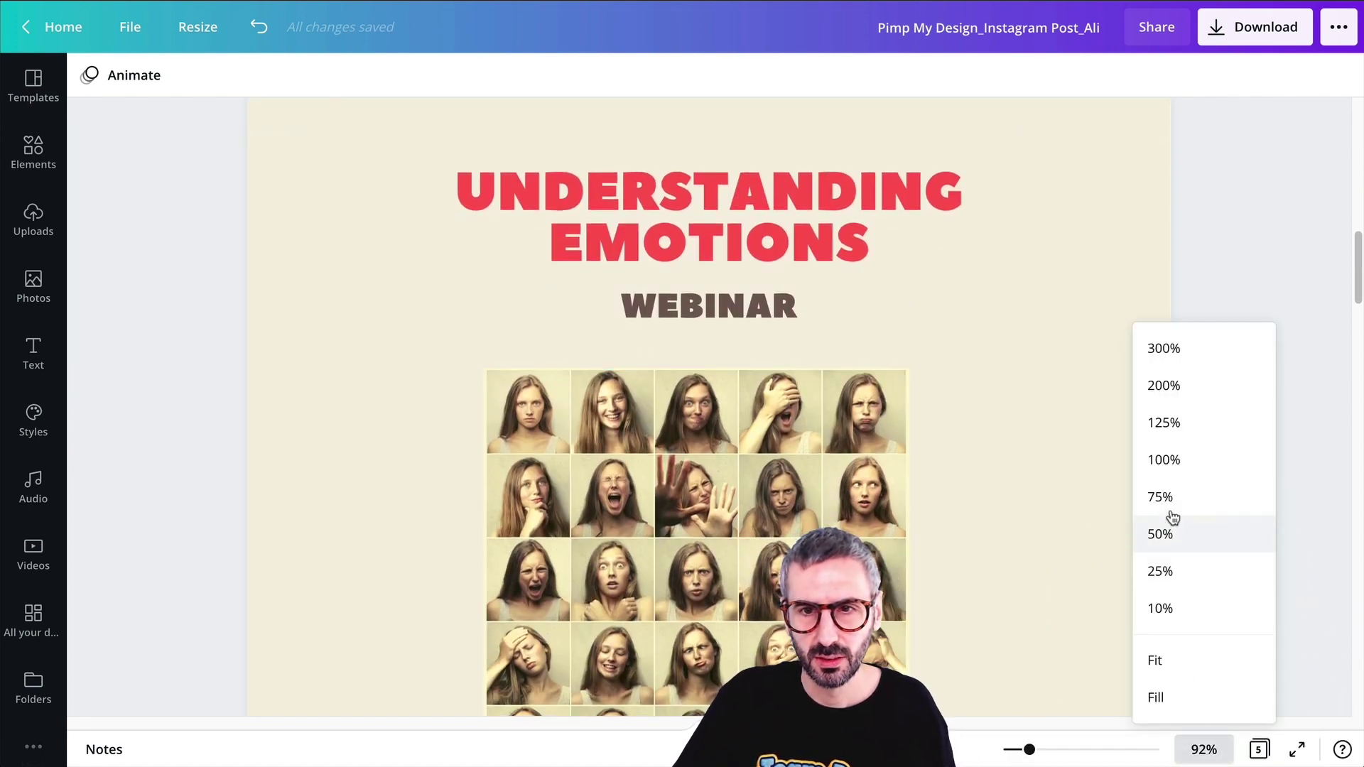
left_click(1160, 534)
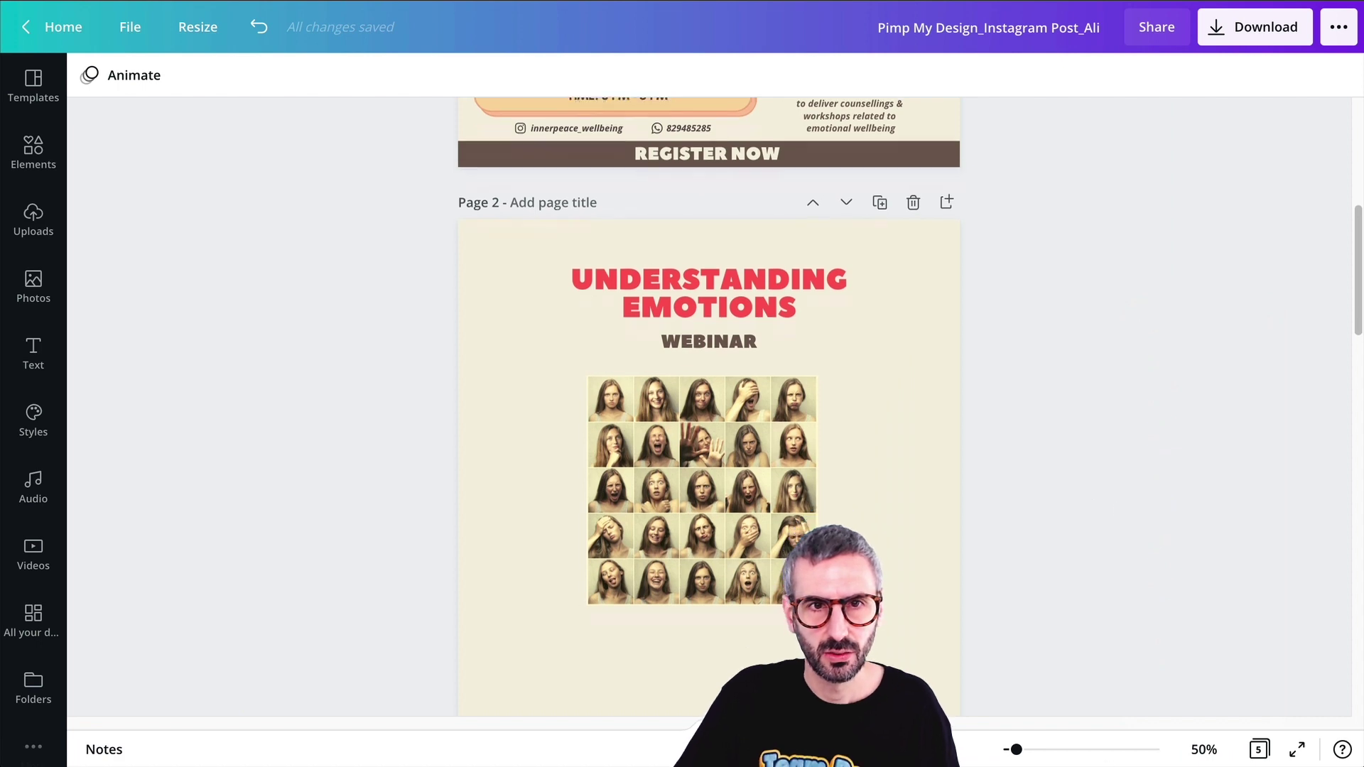
left_click_drag(1021, 752, 1016, 750)
scroll(1059, 566, "down", 1)
scroll(1032, 566, "down", 1)
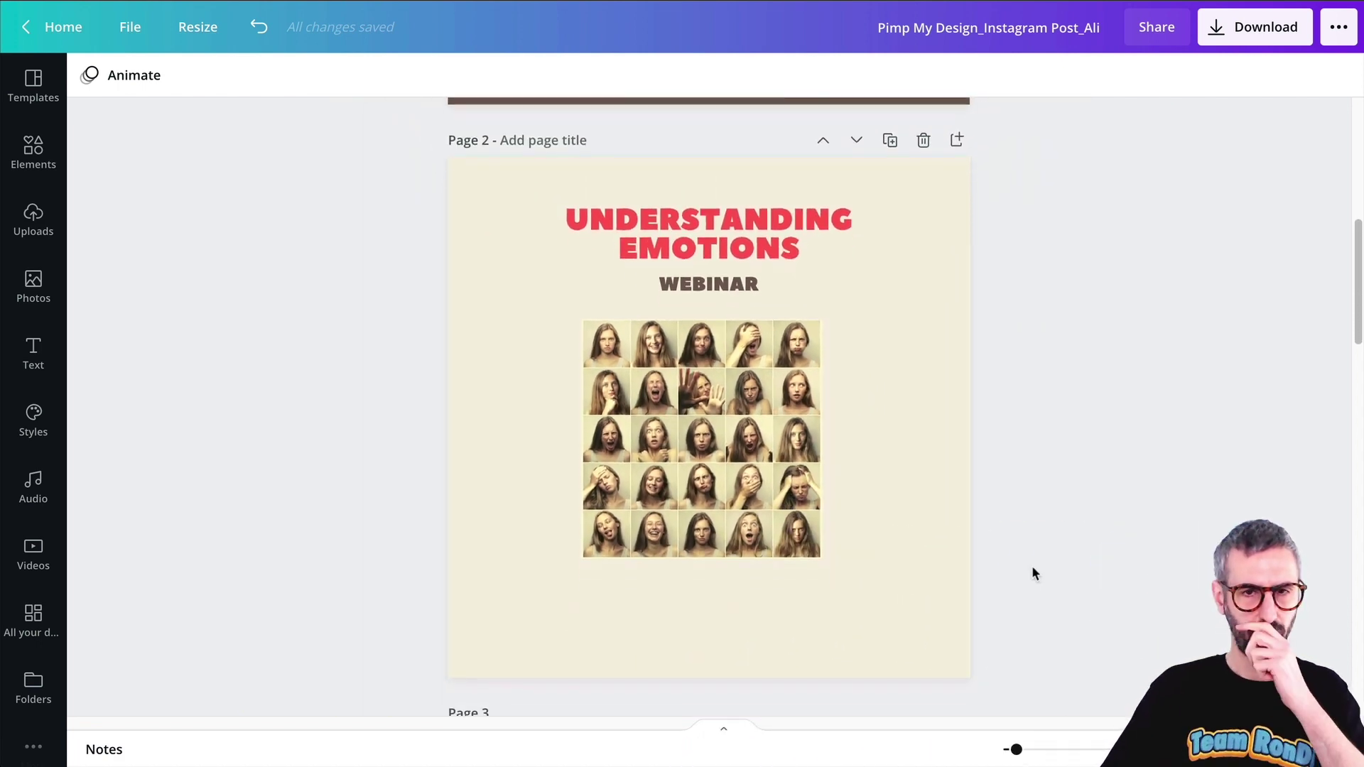
scroll(1030, 573, "up", 1)
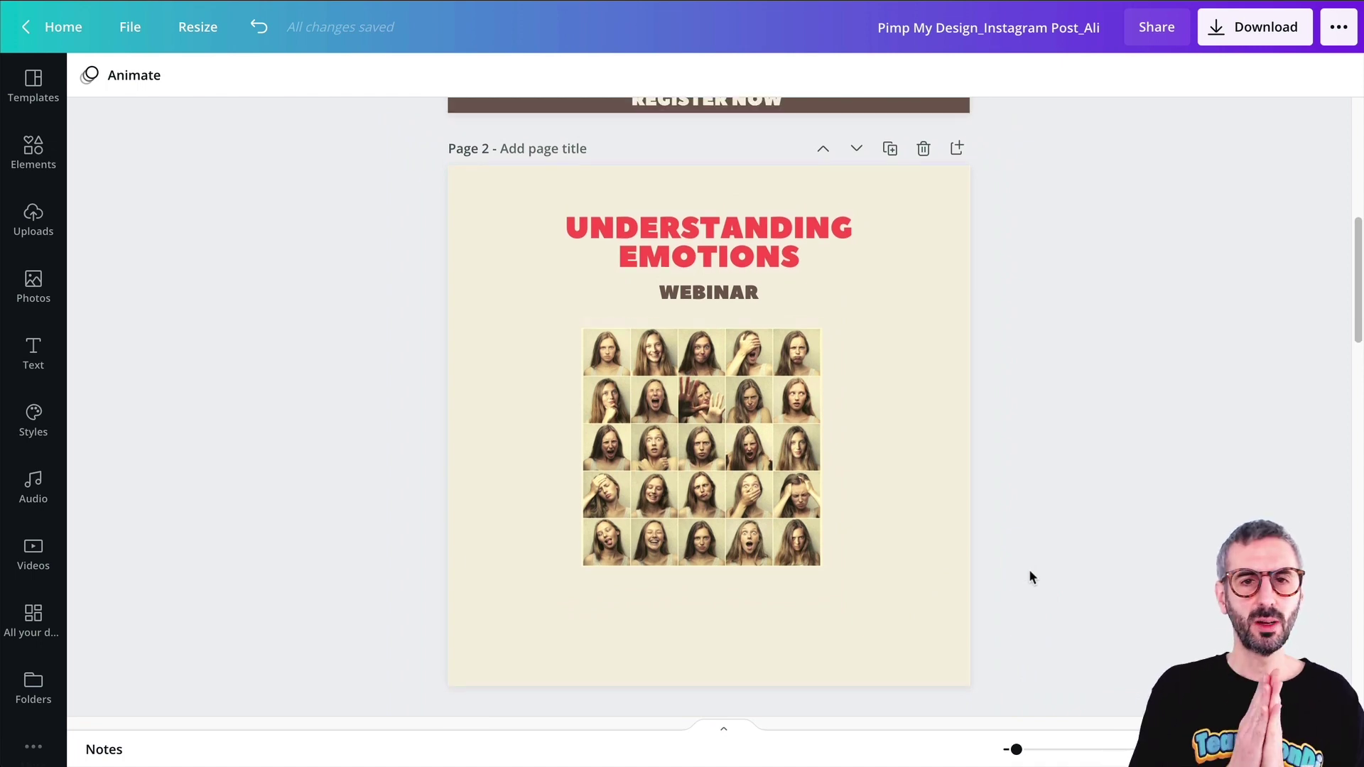
Step: Move the photo grid lower on page 2 and crop it to its upper three rows of faces
left_click(664, 479)
left_click_drag(665, 479, 682, 514)
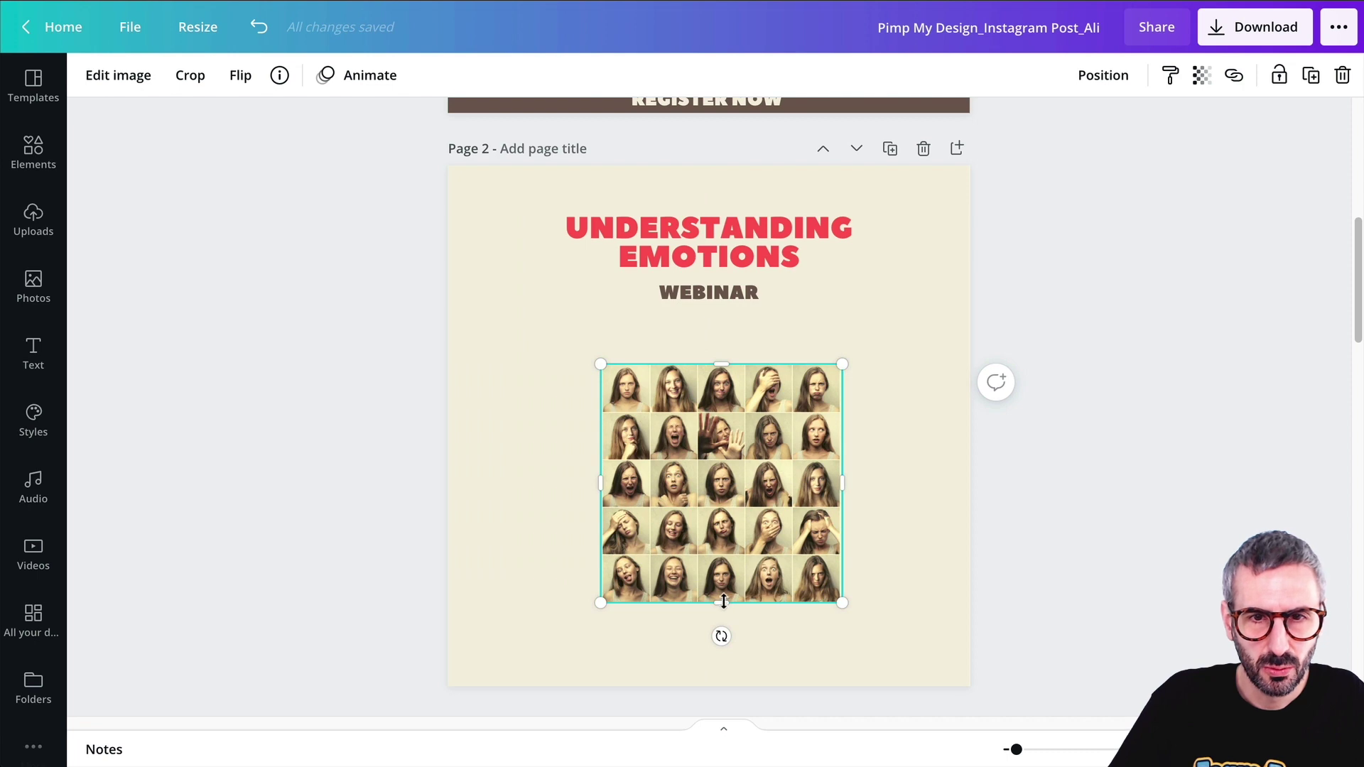
left_click_drag(724, 601, 721, 512)
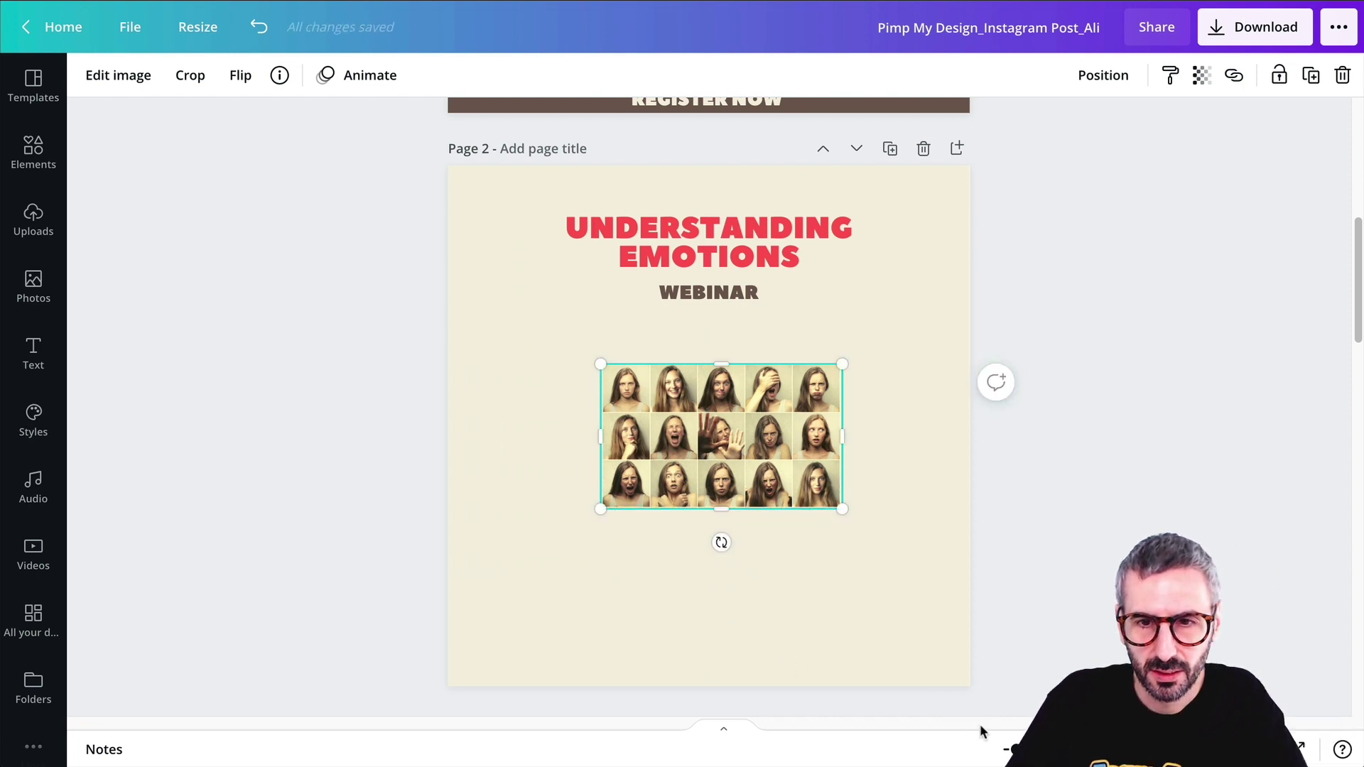
Step: Crop the first row of faces off the photo grid, leaving two rows, and move it toward the page's left edge
left_click_drag(1016, 749, 1040, 750)
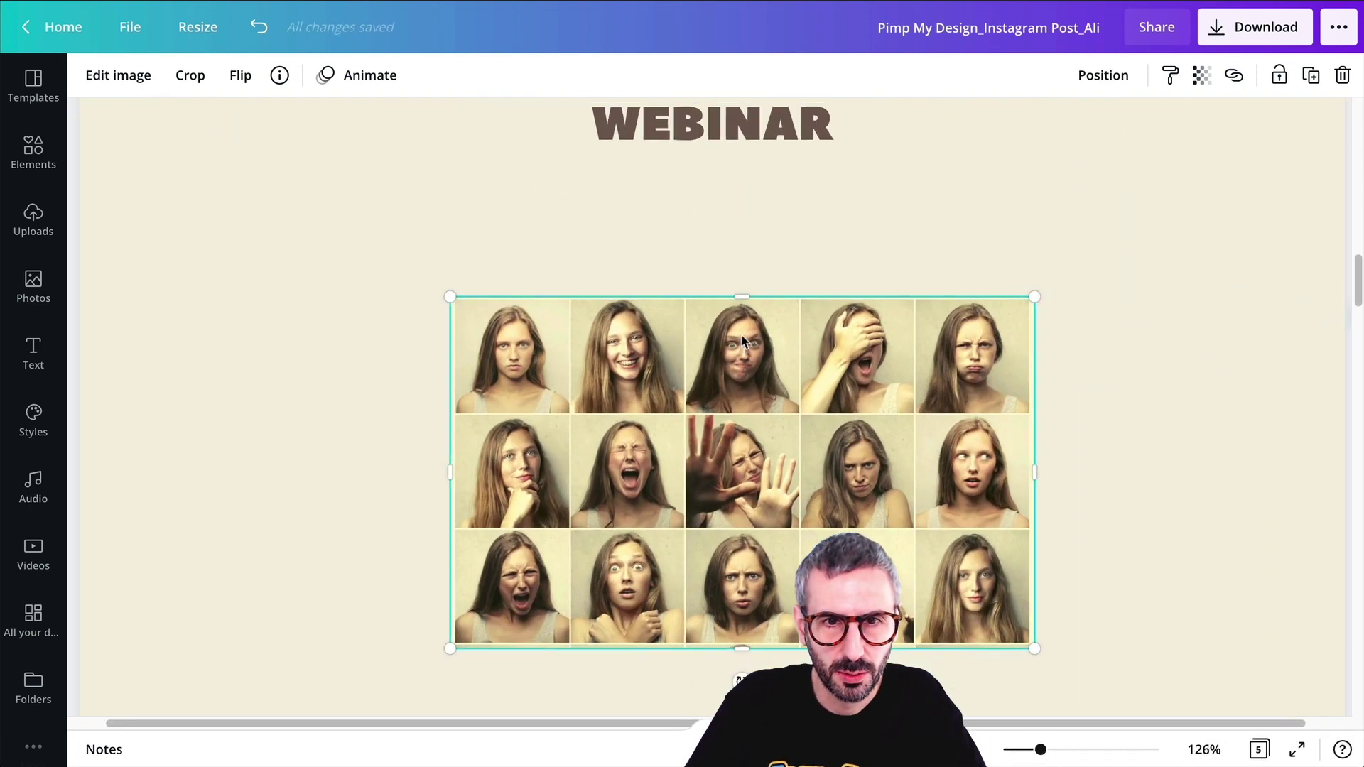
left_click_drag(742, 648, 743, 639)
left_click_drag(743, 297, 756, 409)
left_click_drag(685, 525, 458, 502)
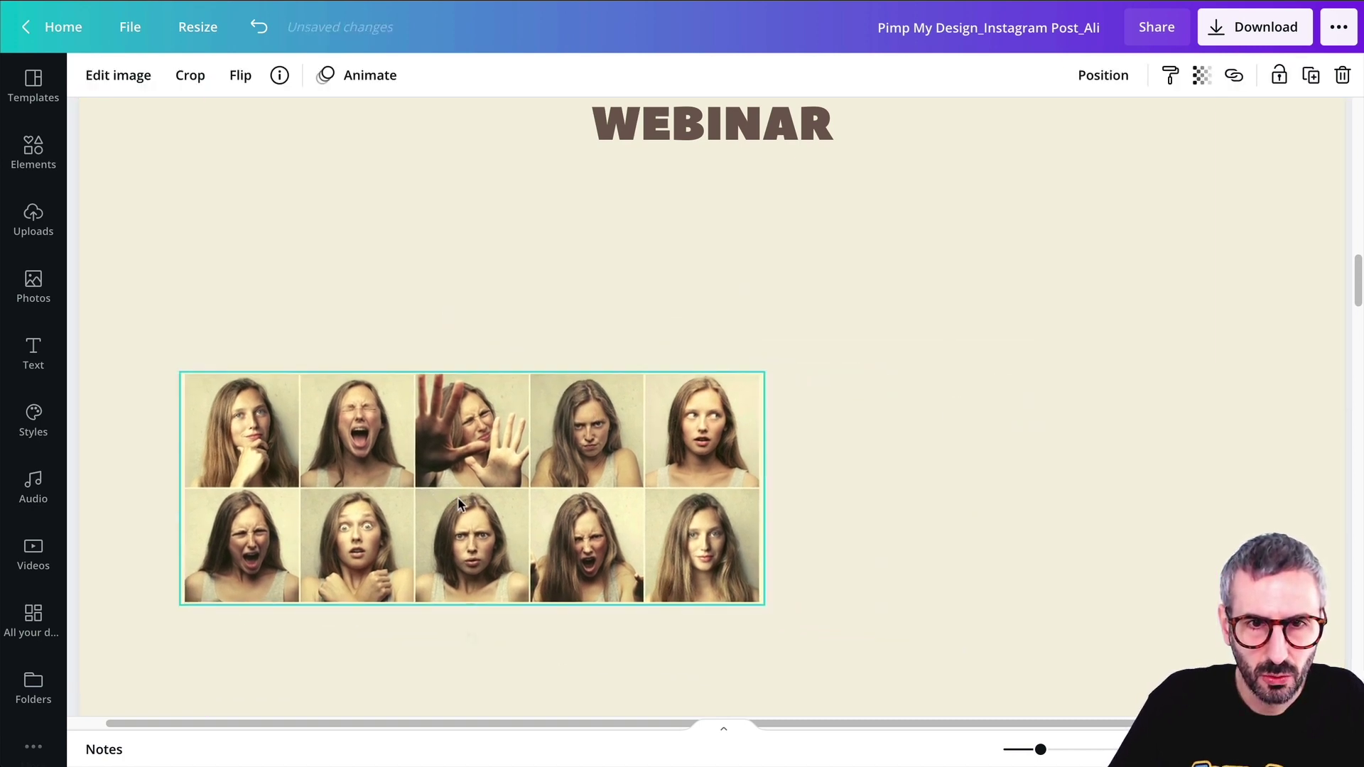
Step: Duplicate the two-row photo grid and place the copy directly to the right of the original, aligned with it
key("ctrl+d")
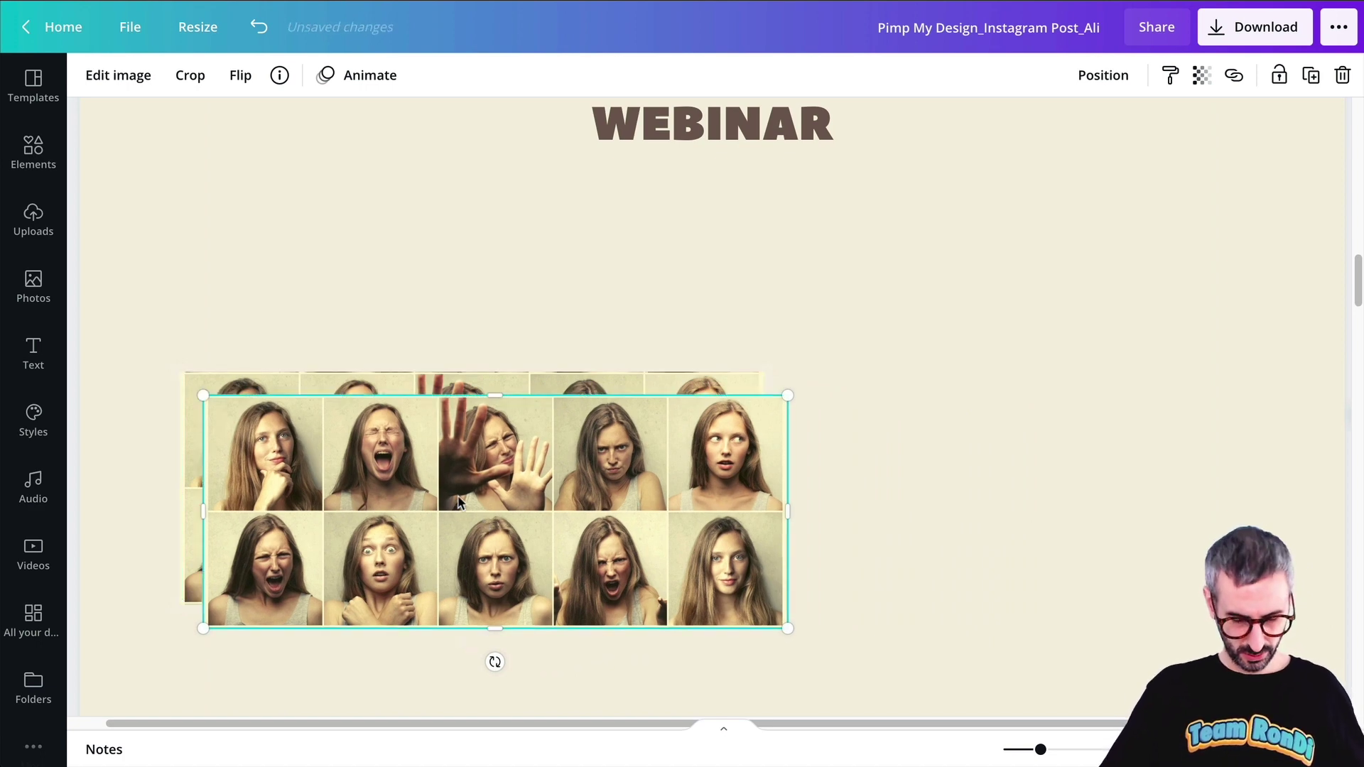
left_click_drag(595, 593, 1161, 570)
key("Escape")
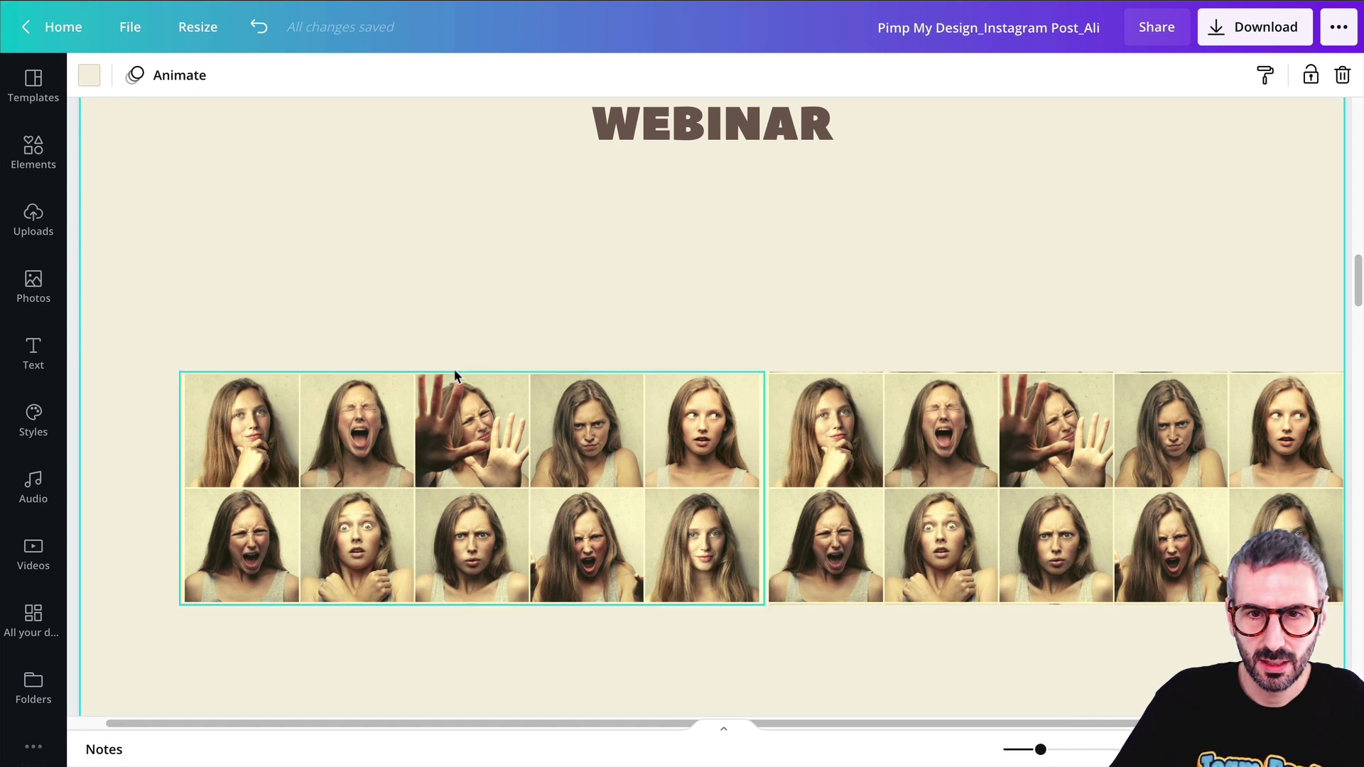
Step: Crop the thin leftover strip off the upper edge of the original photo grid
left_click(529, 381)
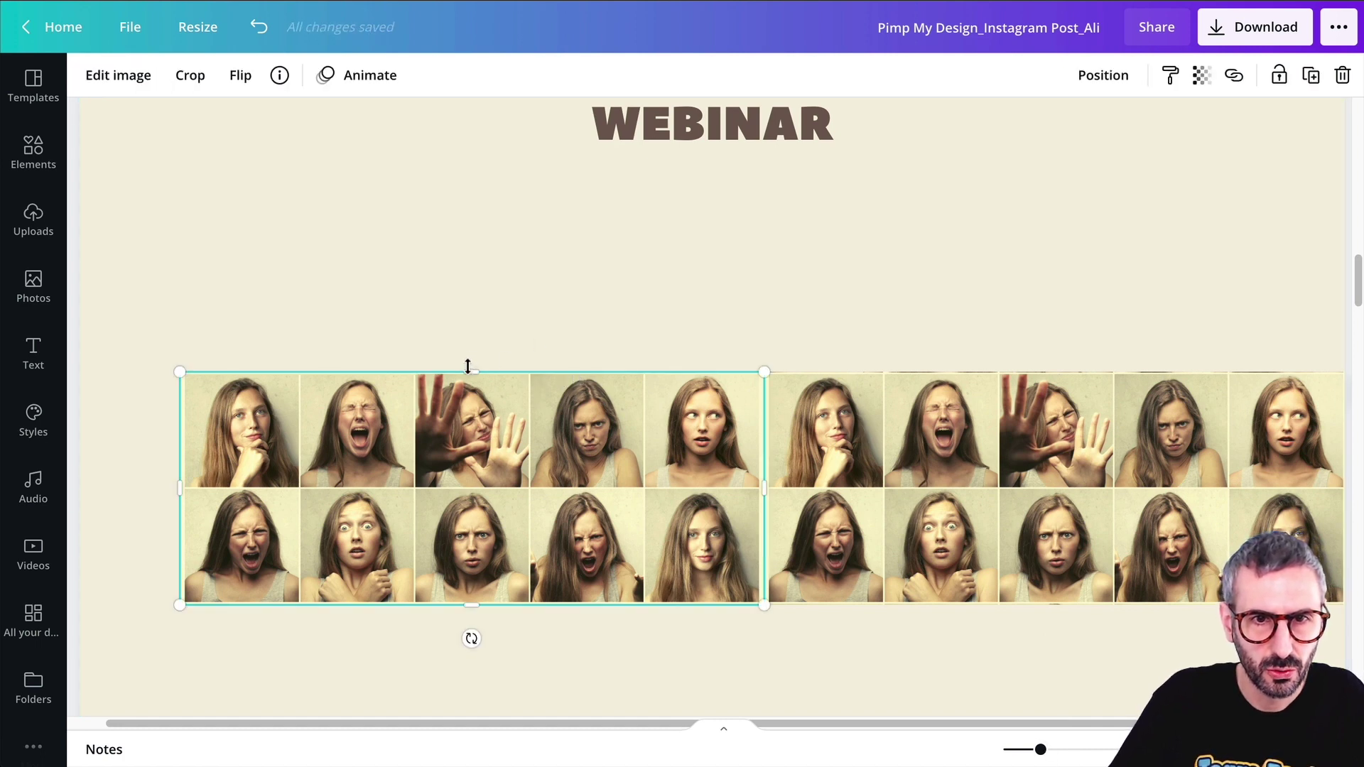
left_click(474, 372)
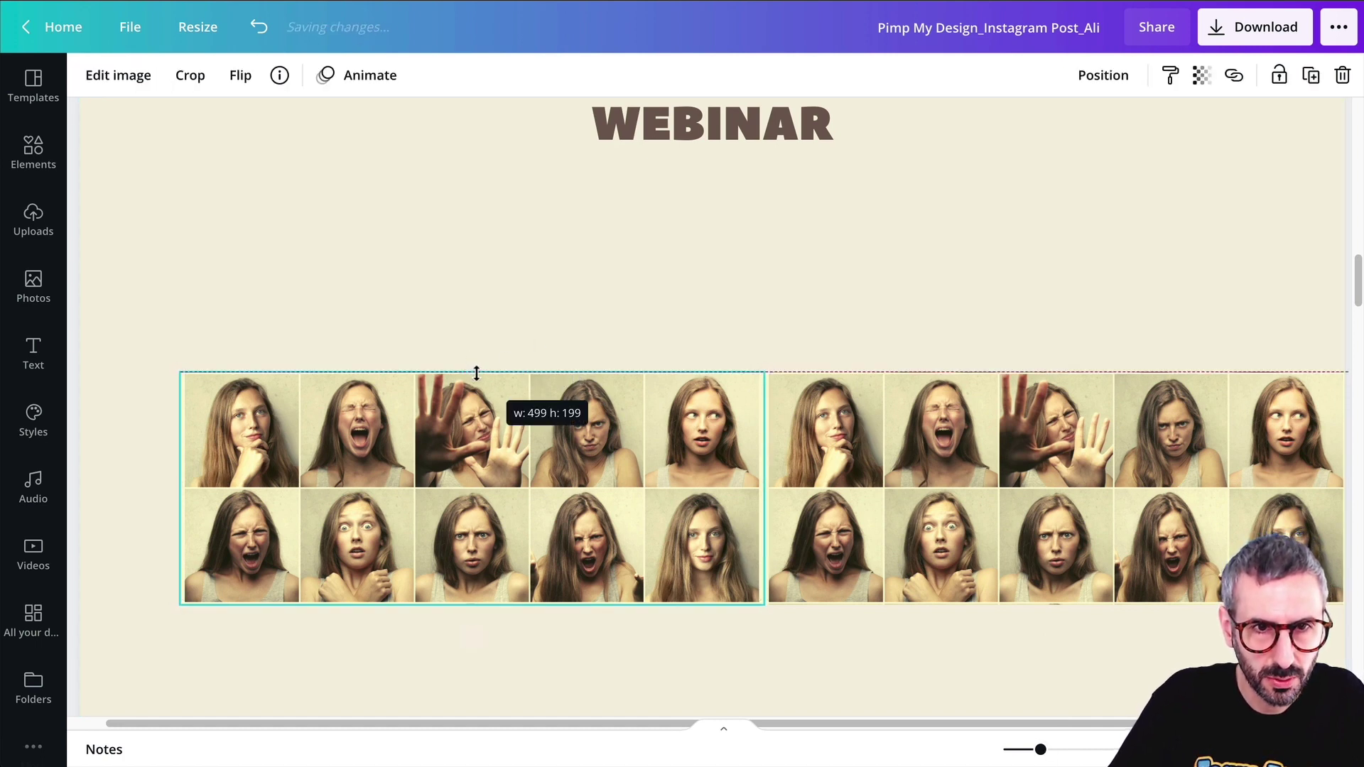
left_click(936, 301)
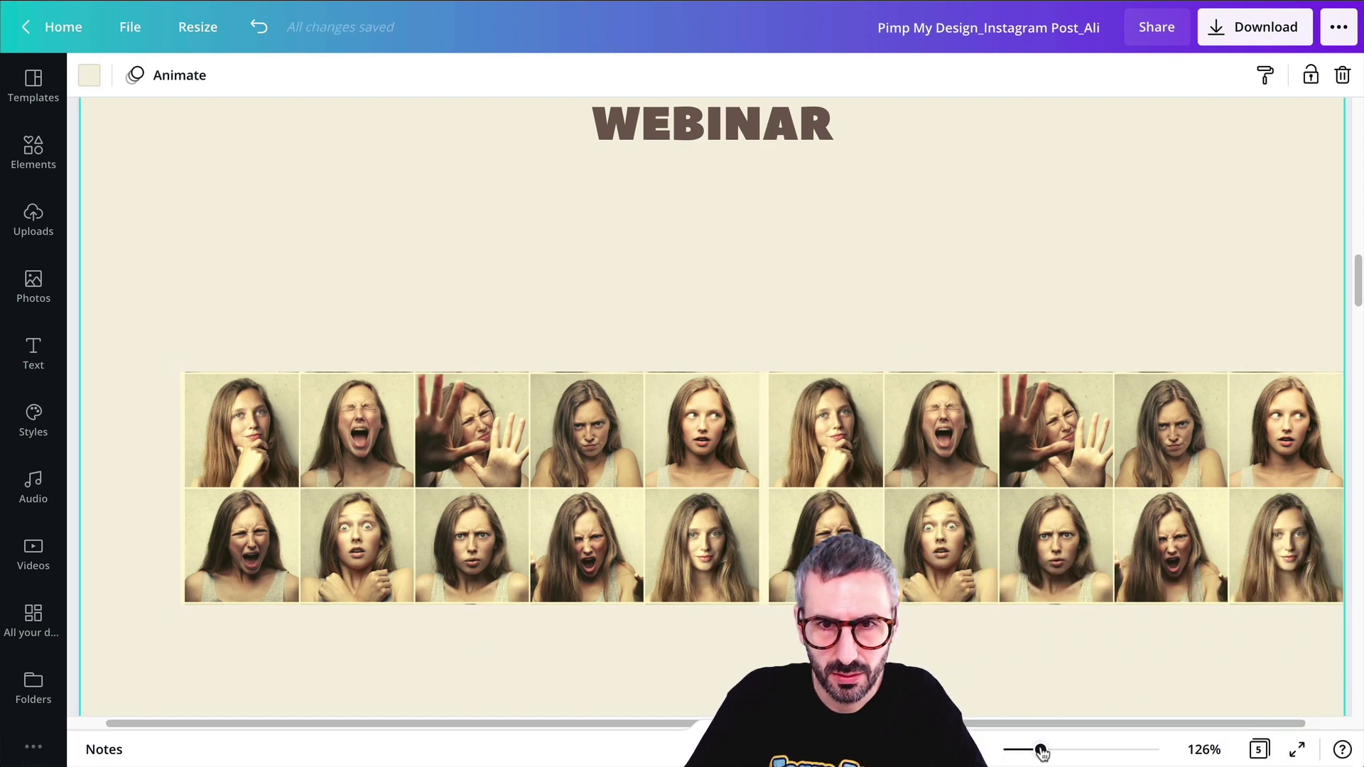
scroll(693, 441, "up", 10)
left_click(448, 377)
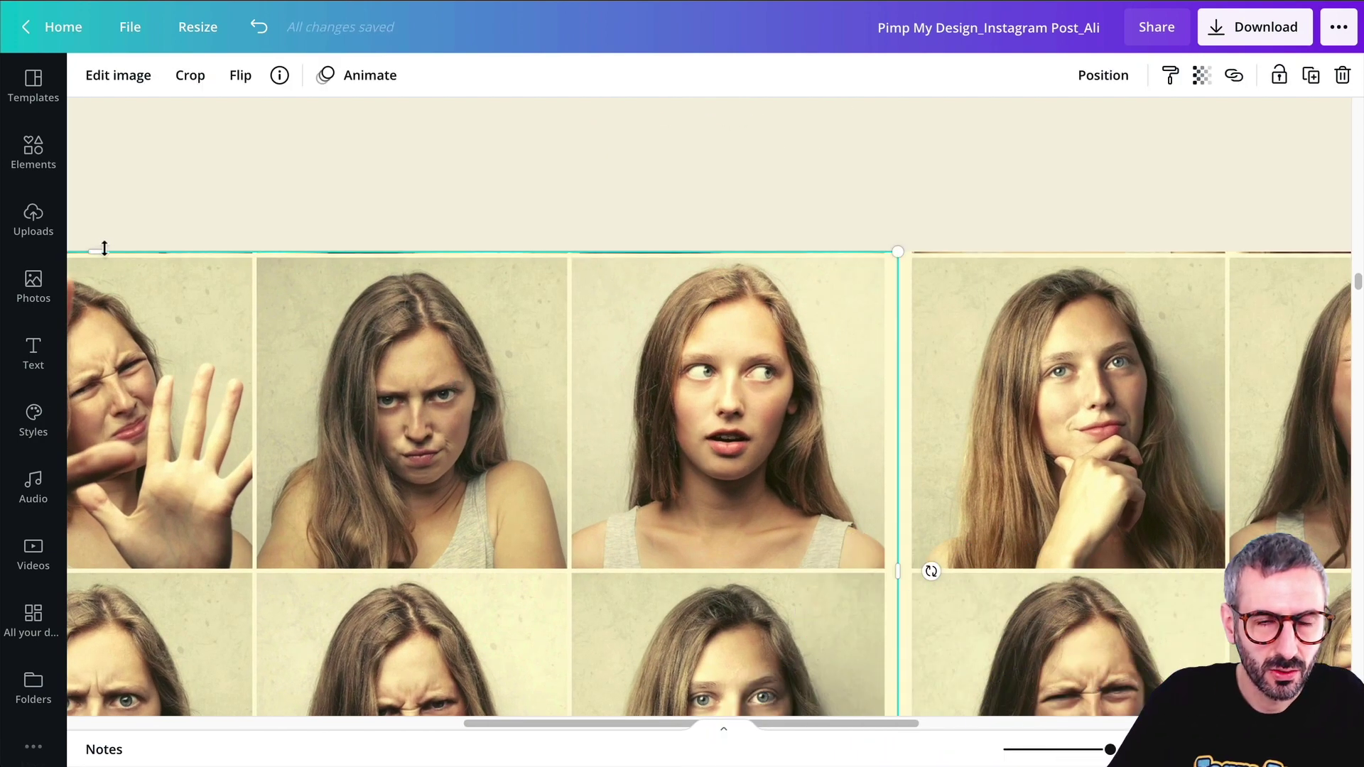
left_click_drag(98, 251, 93, 256)
left_click(210, 176)
left_click(105, 251)
key("Escape")
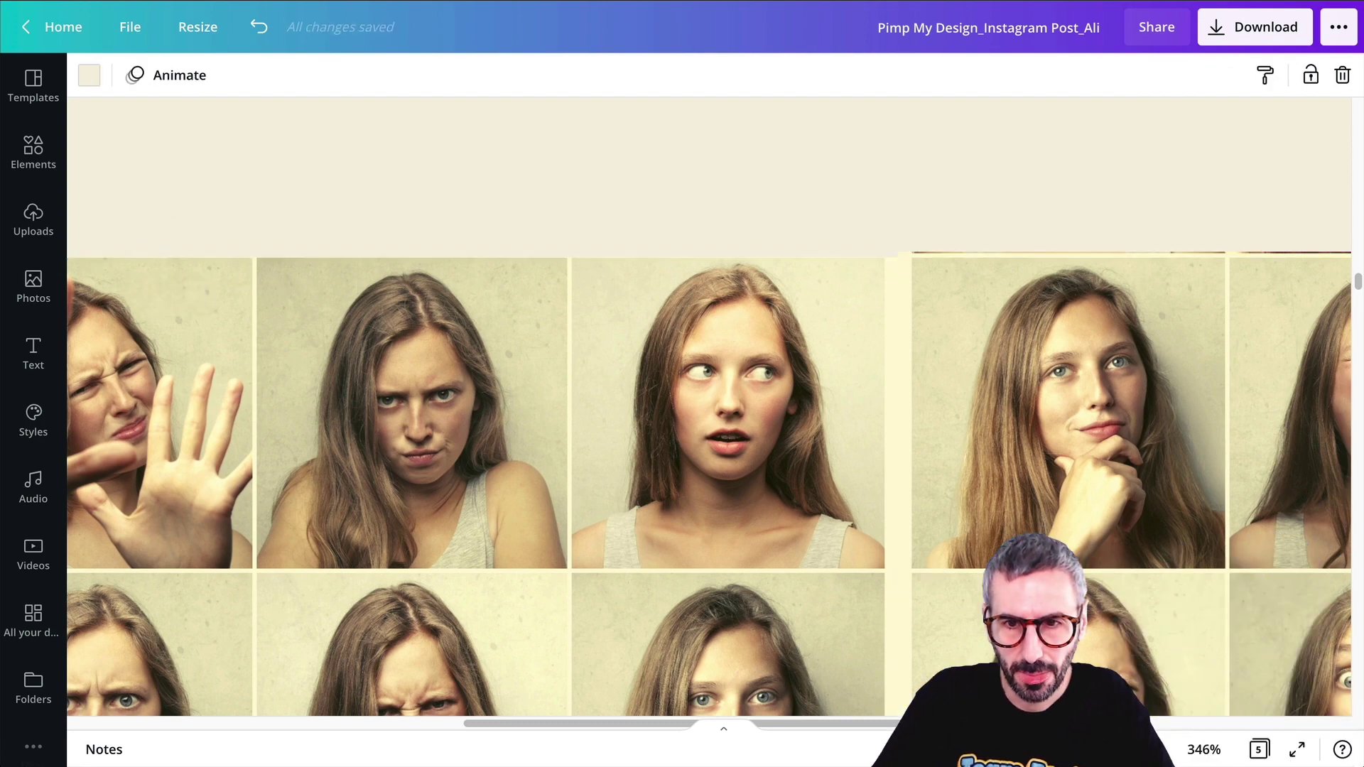
Step: Inspect the original grid's upper edge at close range and fine-tune its crop
left_click_drag(1109, 749, 1156, 748)
left_click(475, 279)
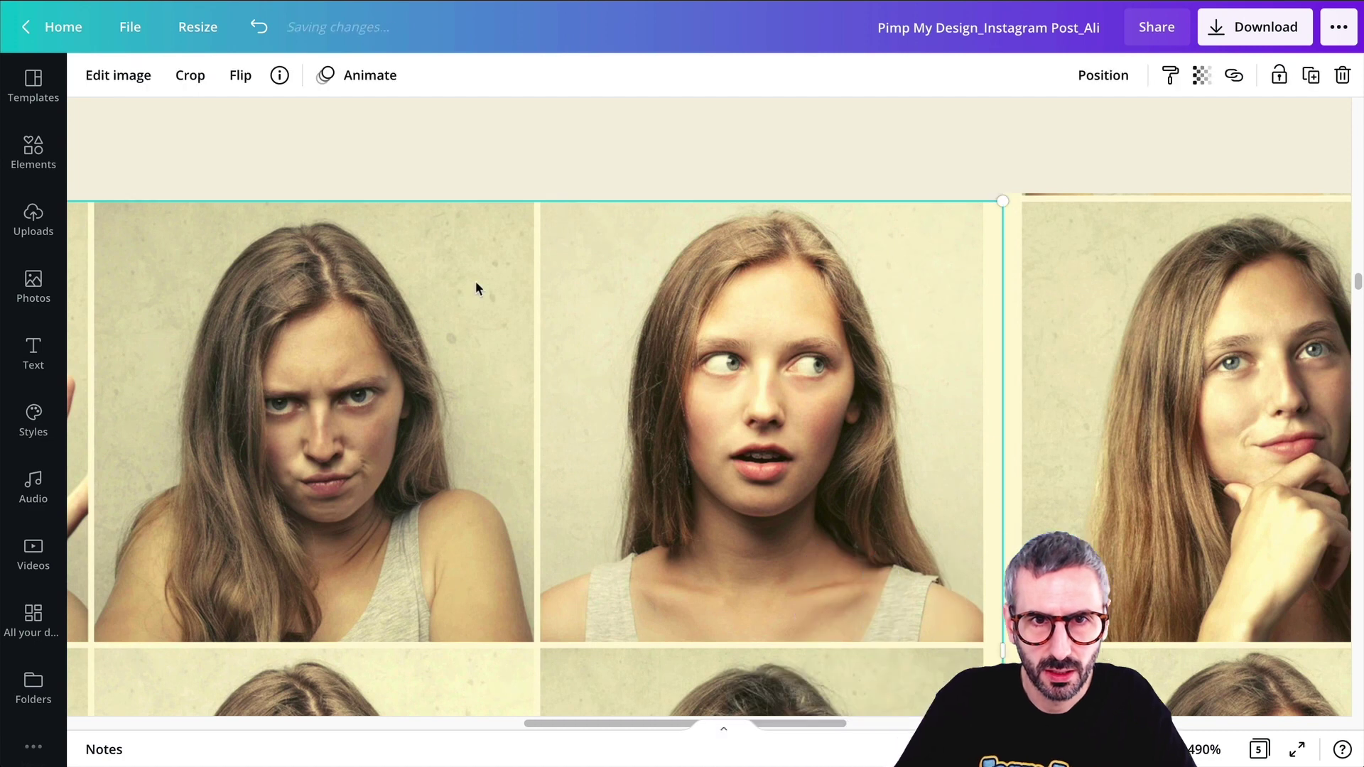
left_click_drag(637, 724, 561, 726)
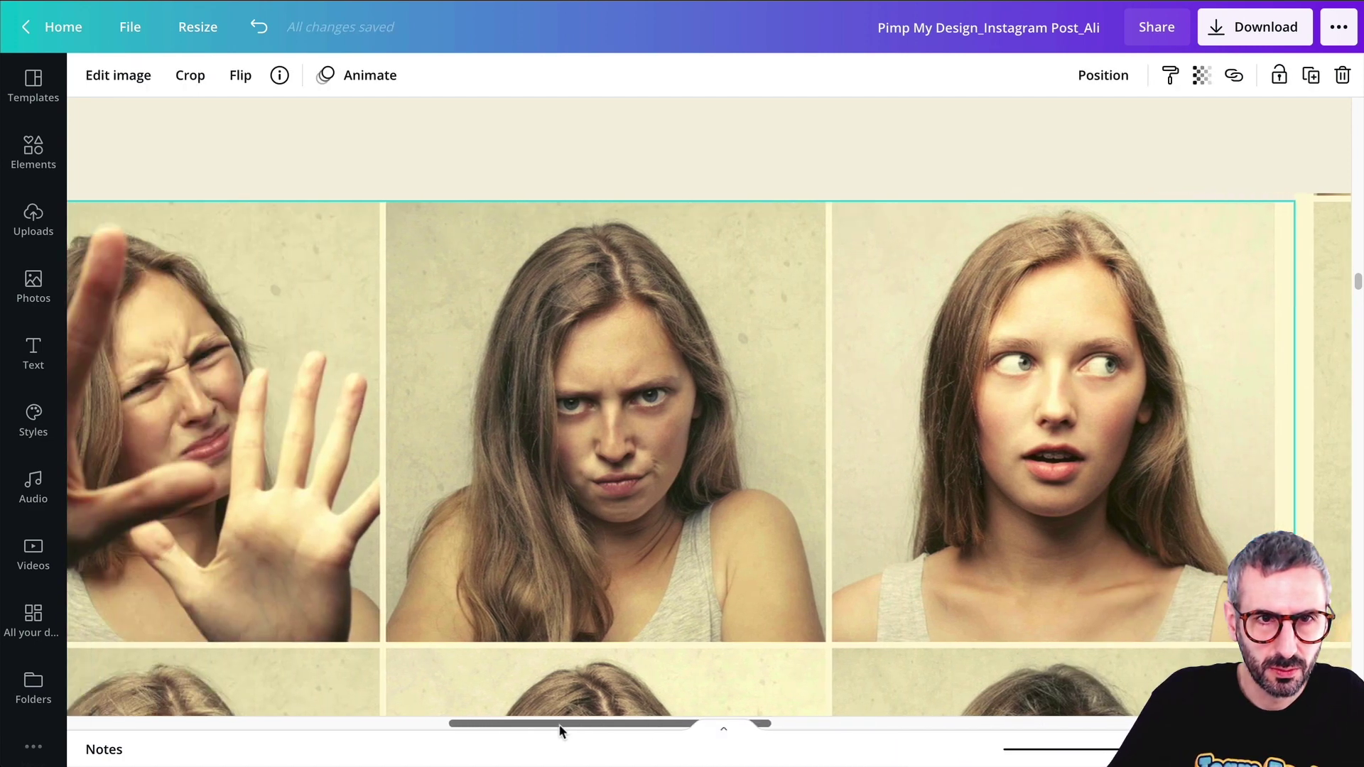
left_click_drag(151, 200, 179, 194)
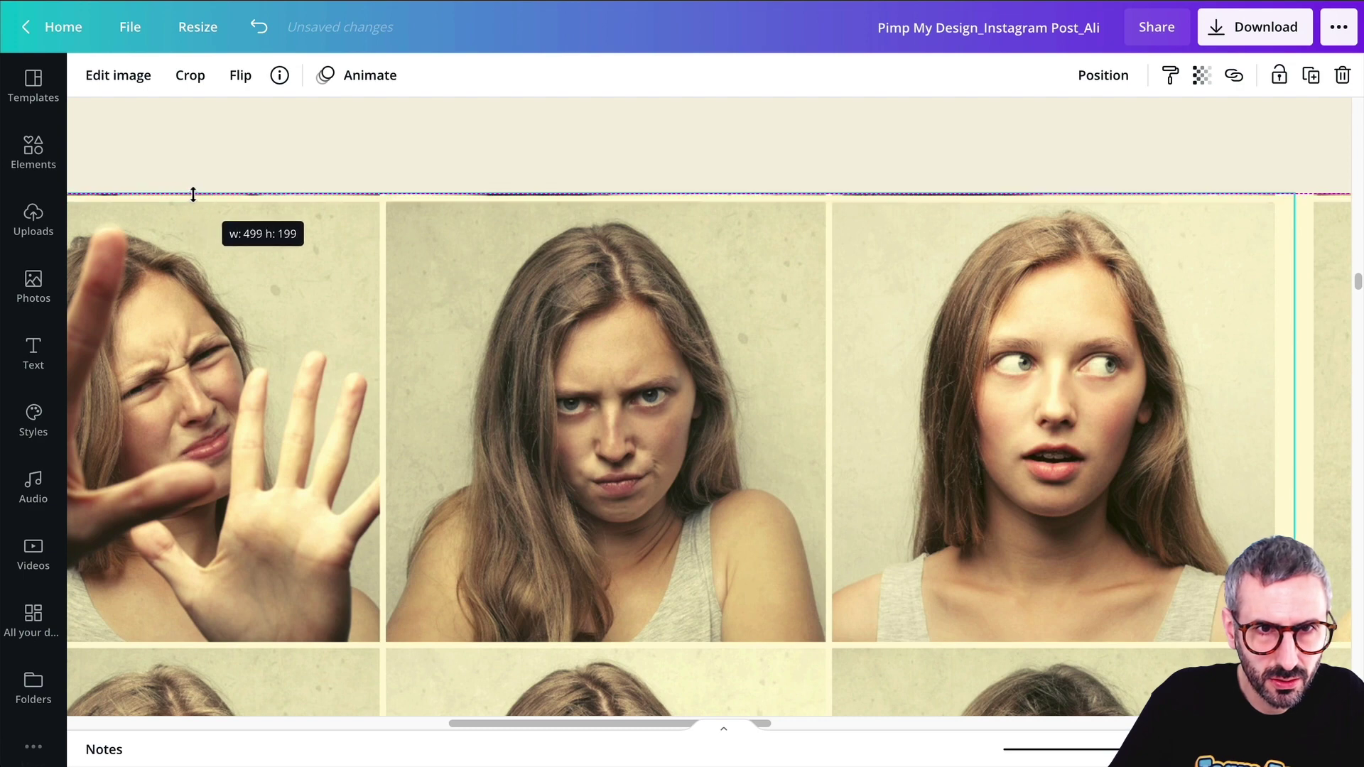
key("Escape")
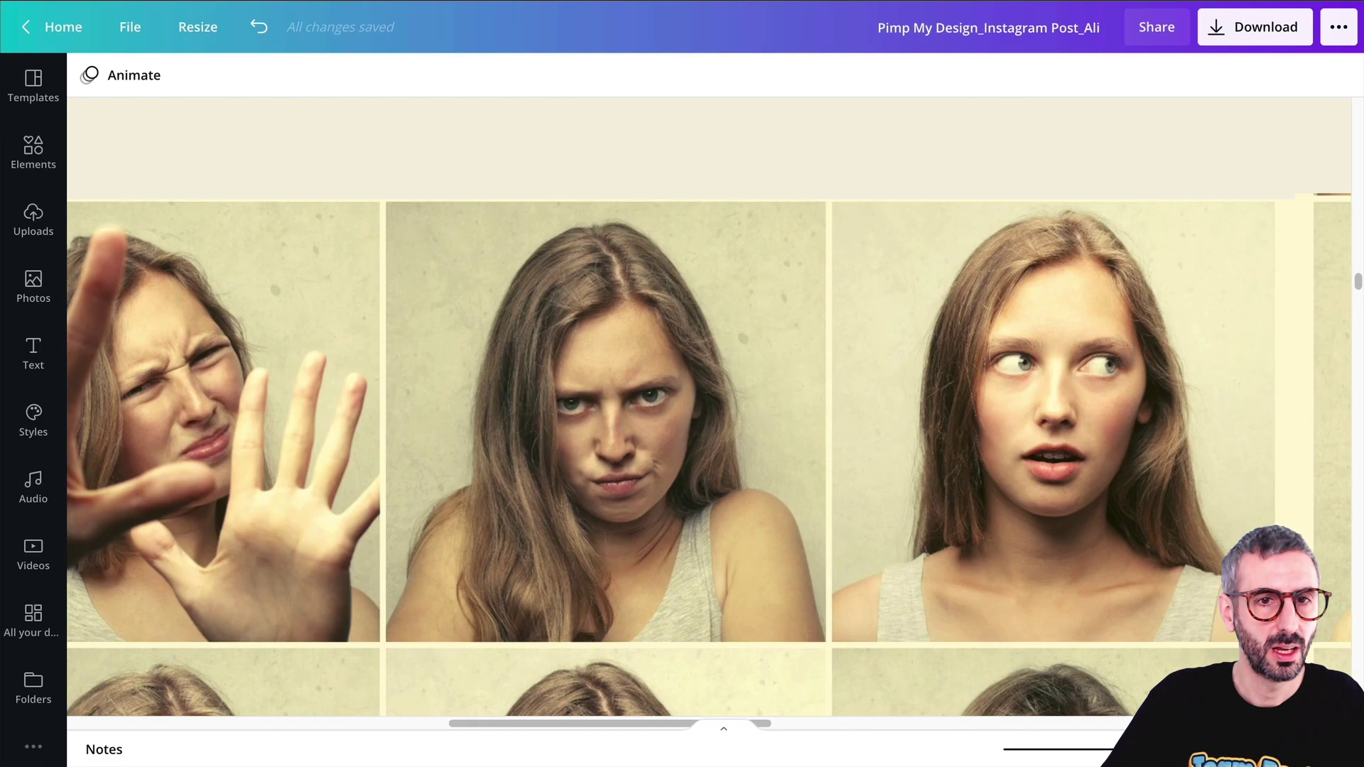
Step: Move the copied grid higher and extend its lower crop edge to uncover two more rows of faces
left_click_drag(1158, 749, 1042, 750)
left_click(1058, 433)
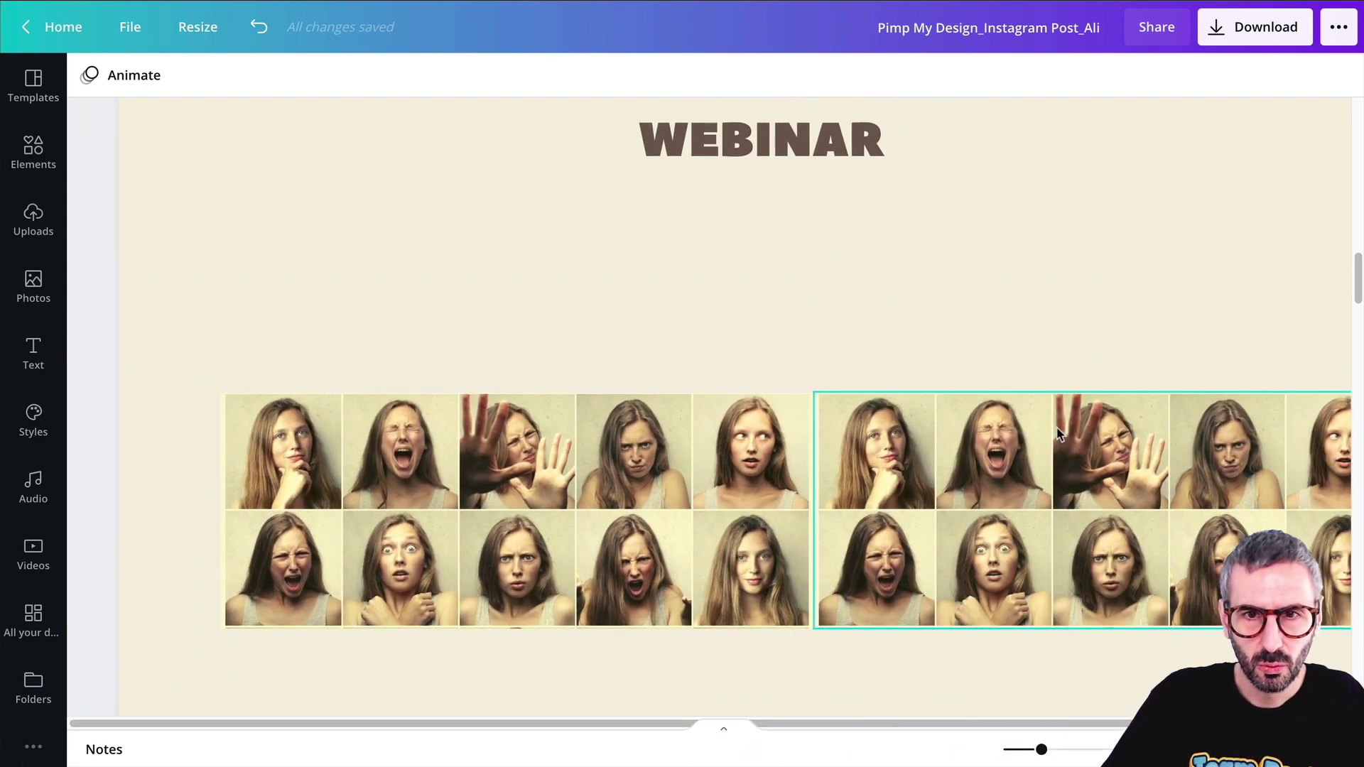
scroll(881, 454, "down", 1)
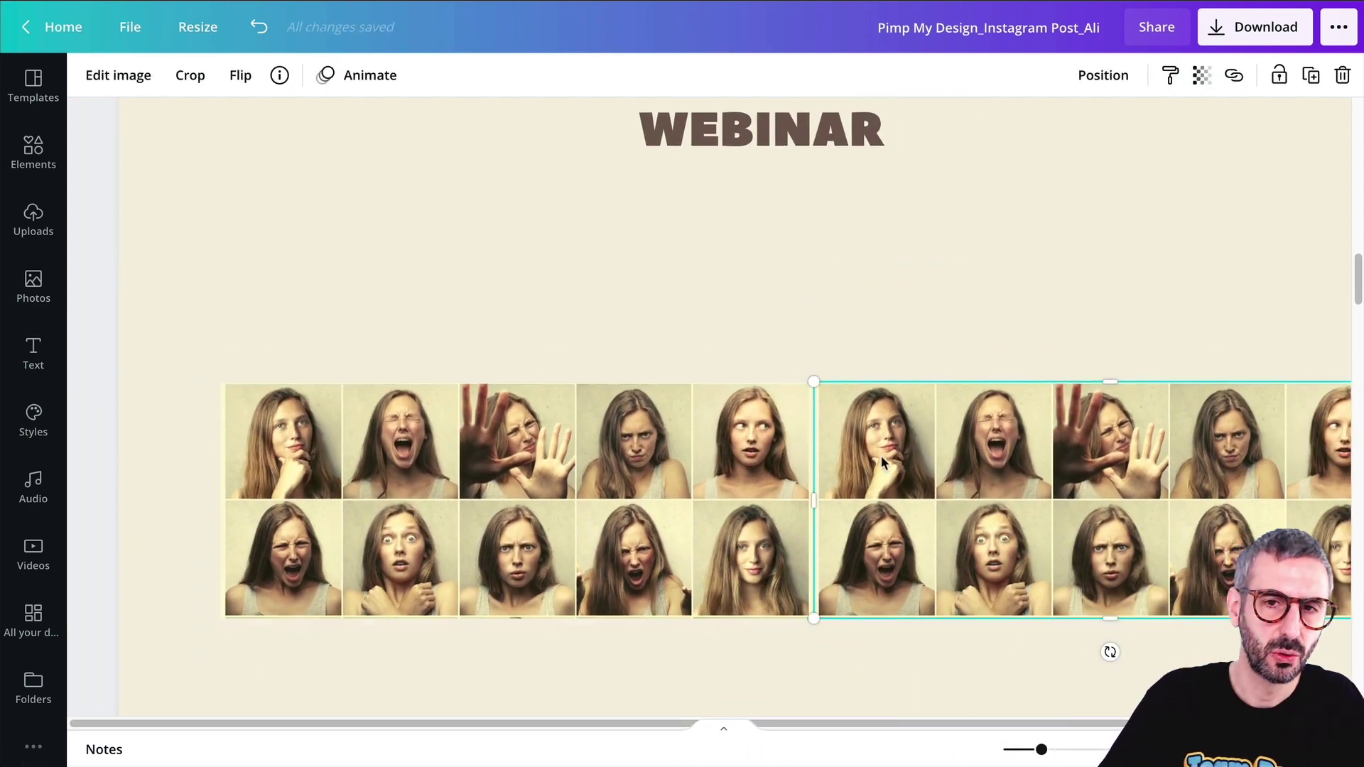
left_click_drag(1001, 473, 1030, 448)
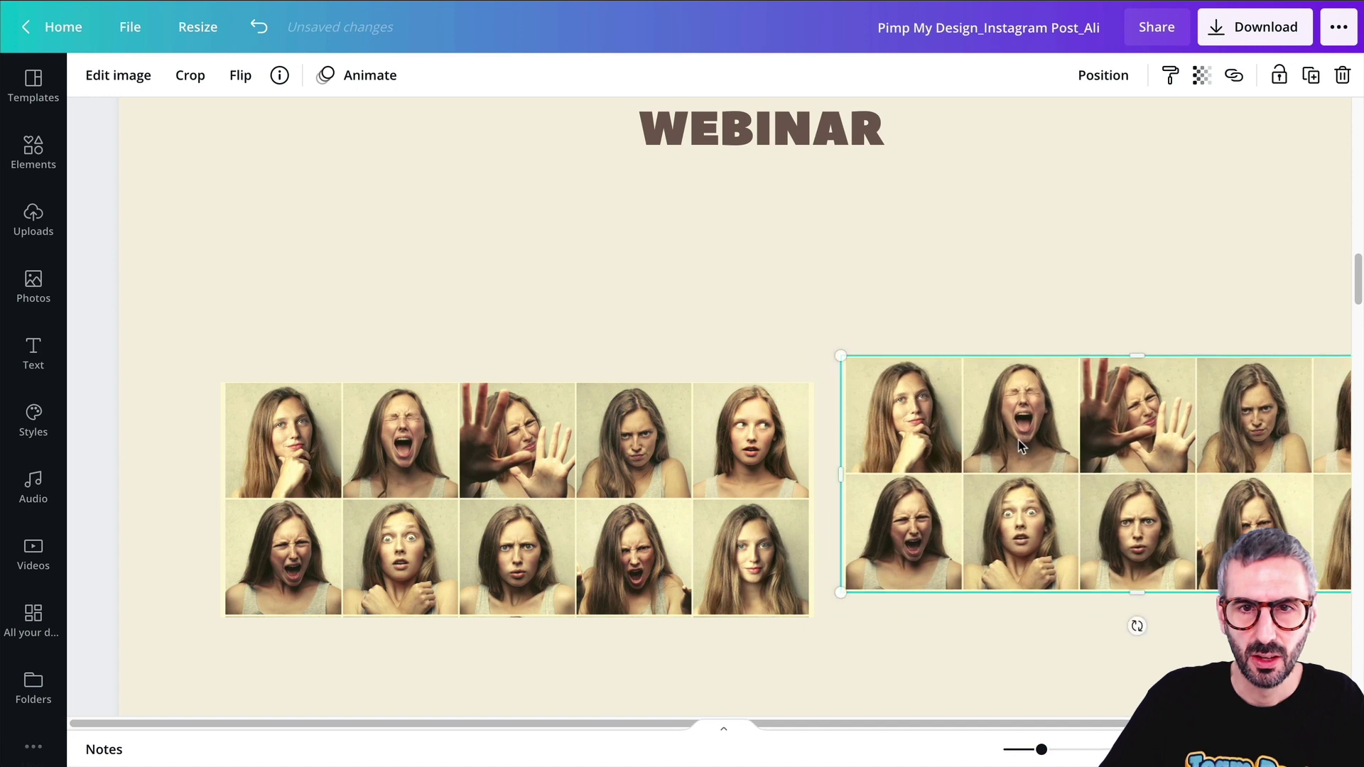
left_click_drag(1212, 573, 1154, 442)
left_click_drag(1075, 455, 1125, 690)
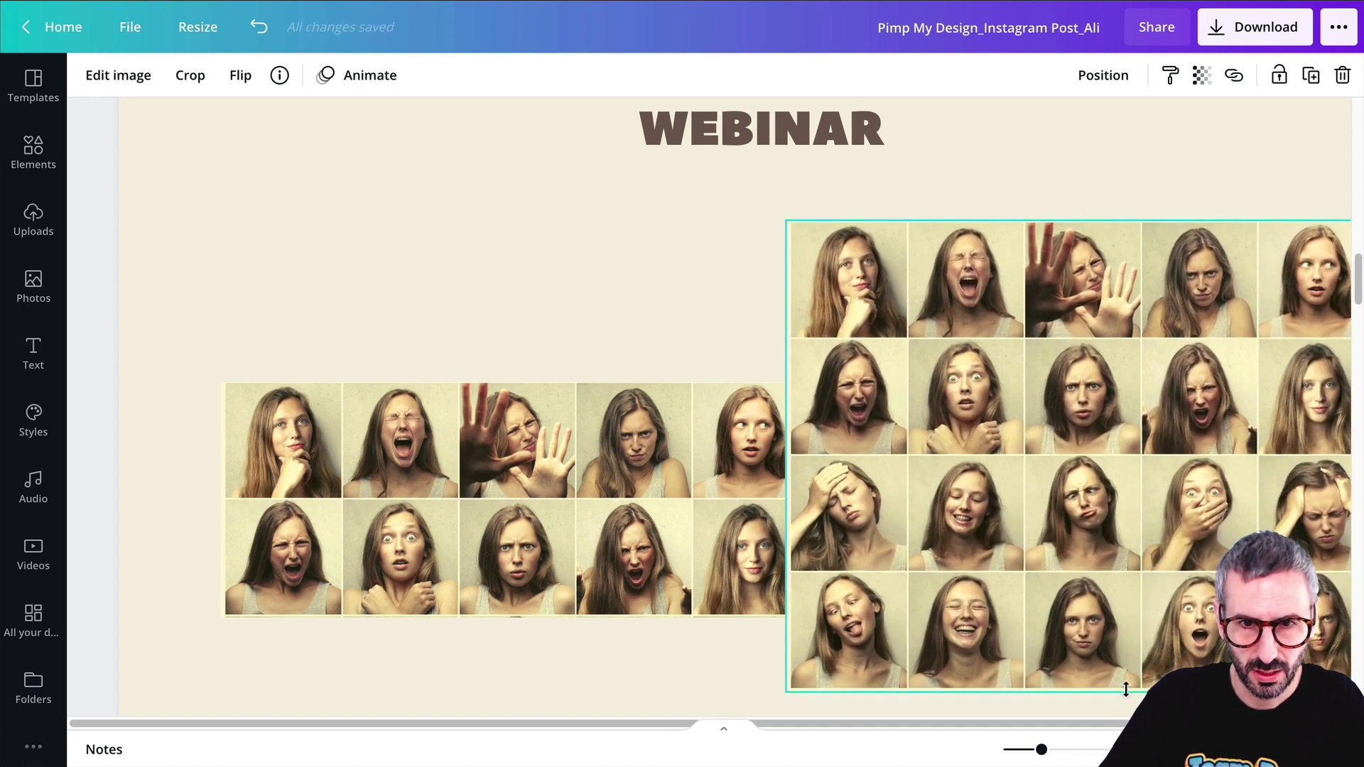
Step: Crop the first two rows off the copied grid and align the remaining two rows beside the original grid
left_click_drag(1085, 220, 1108, 449)
left_click_drag(1055, 538, 1076, 471)
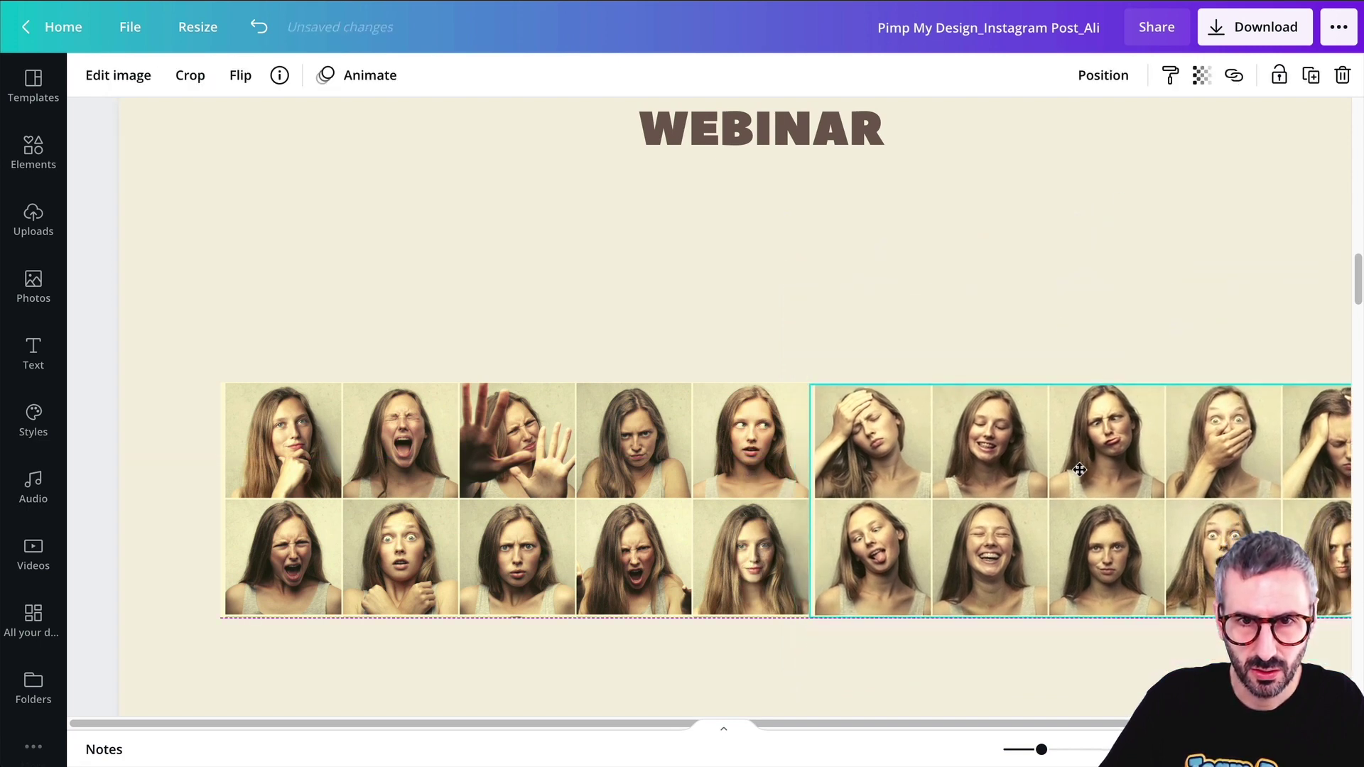
left_click(1025, 272)
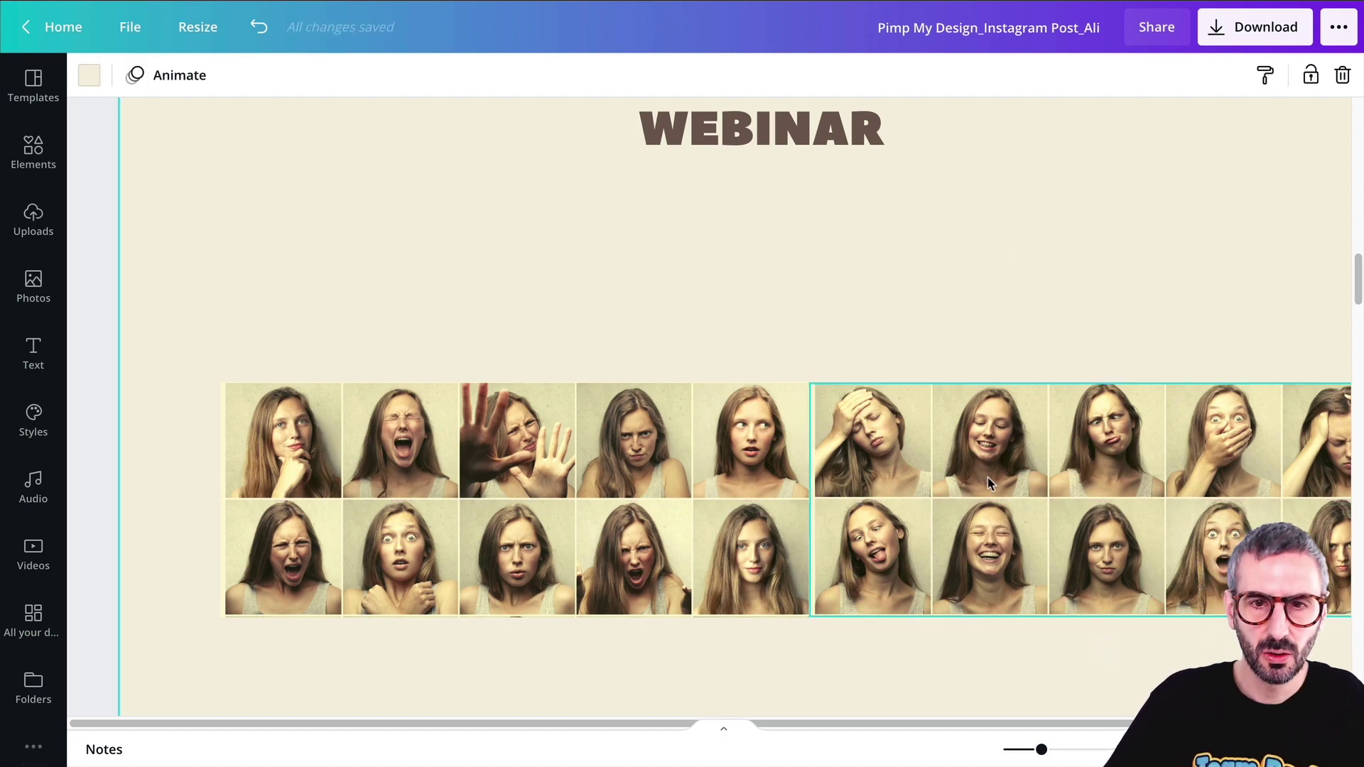
Step: Trim the copied grid's left border, close the gap to the original, and resize it to match the original's upper edge
left_click(993, 501)
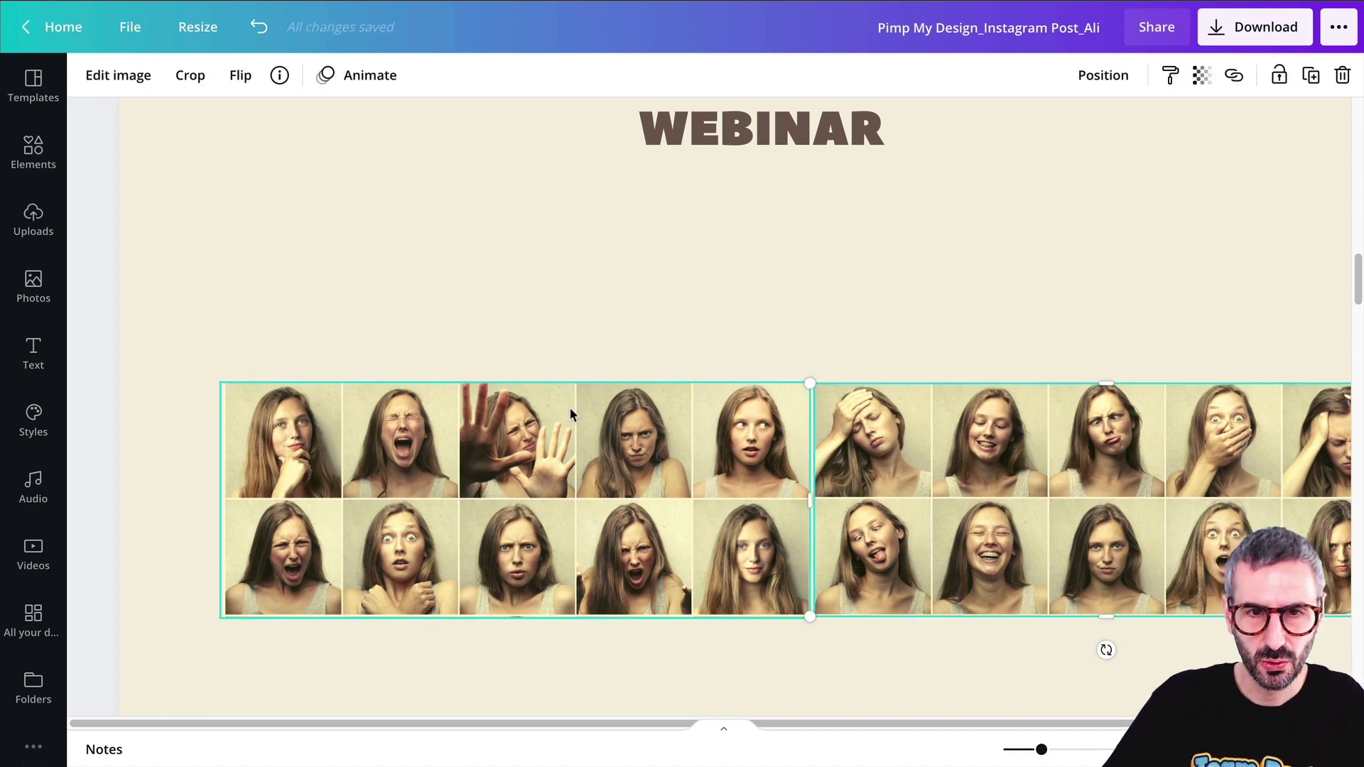
scroll(799, 558, "up", 5)
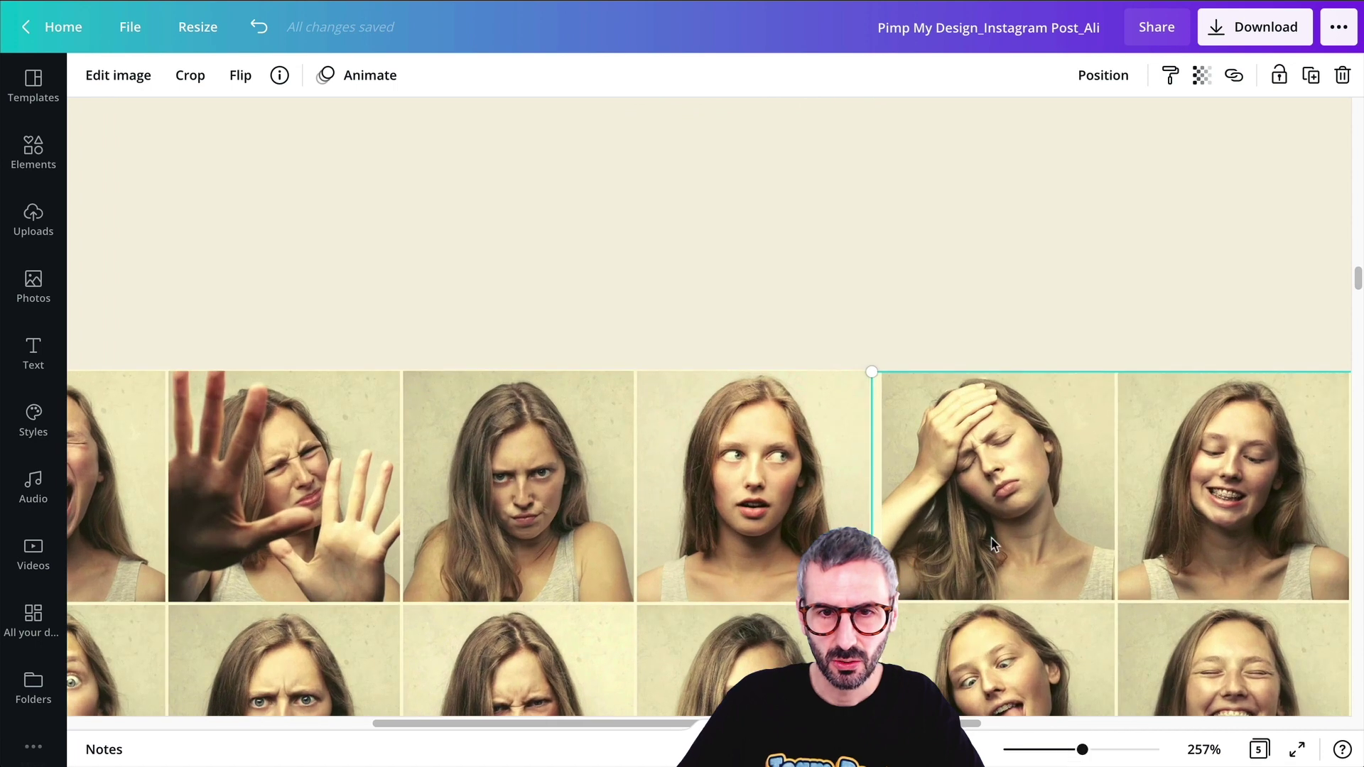
left_click_drag(872, 603, 880, 603)
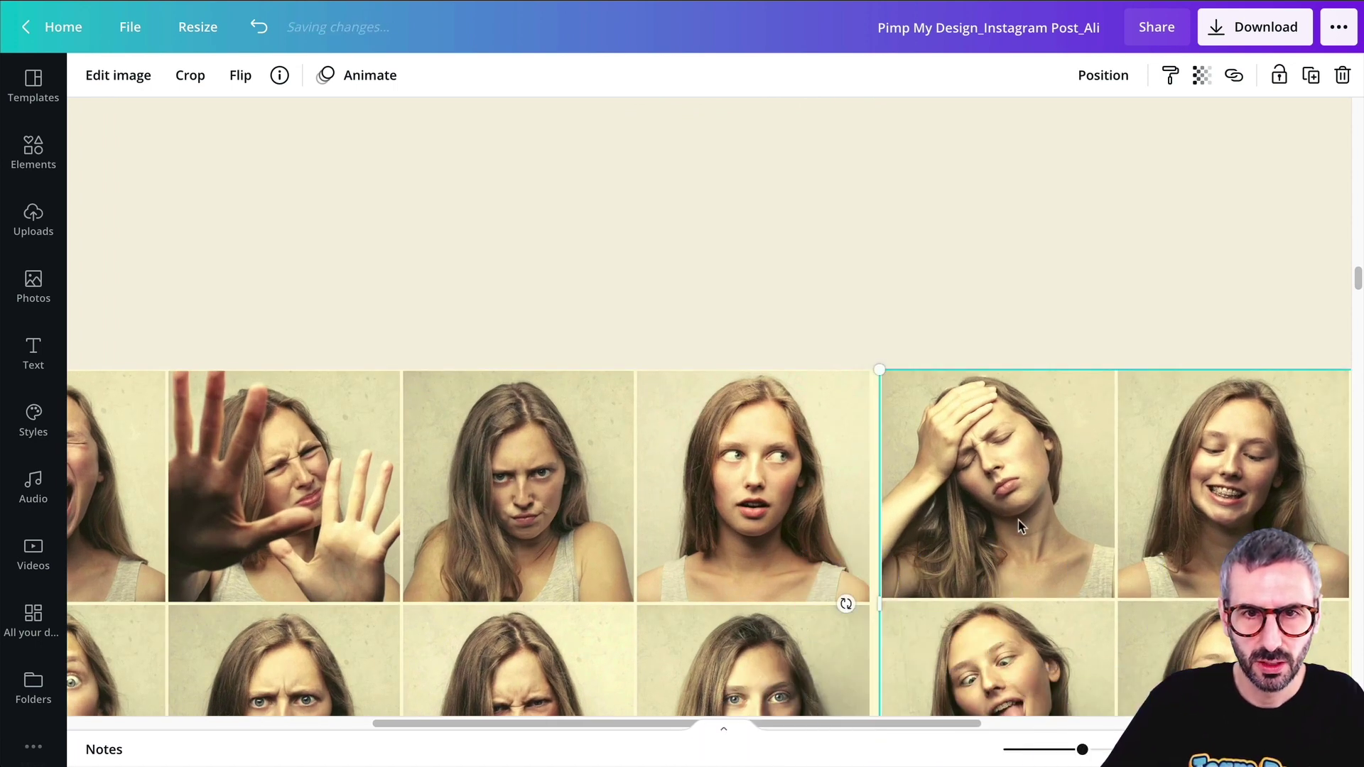
left_click_drag(1021, 525, 1013, 527)
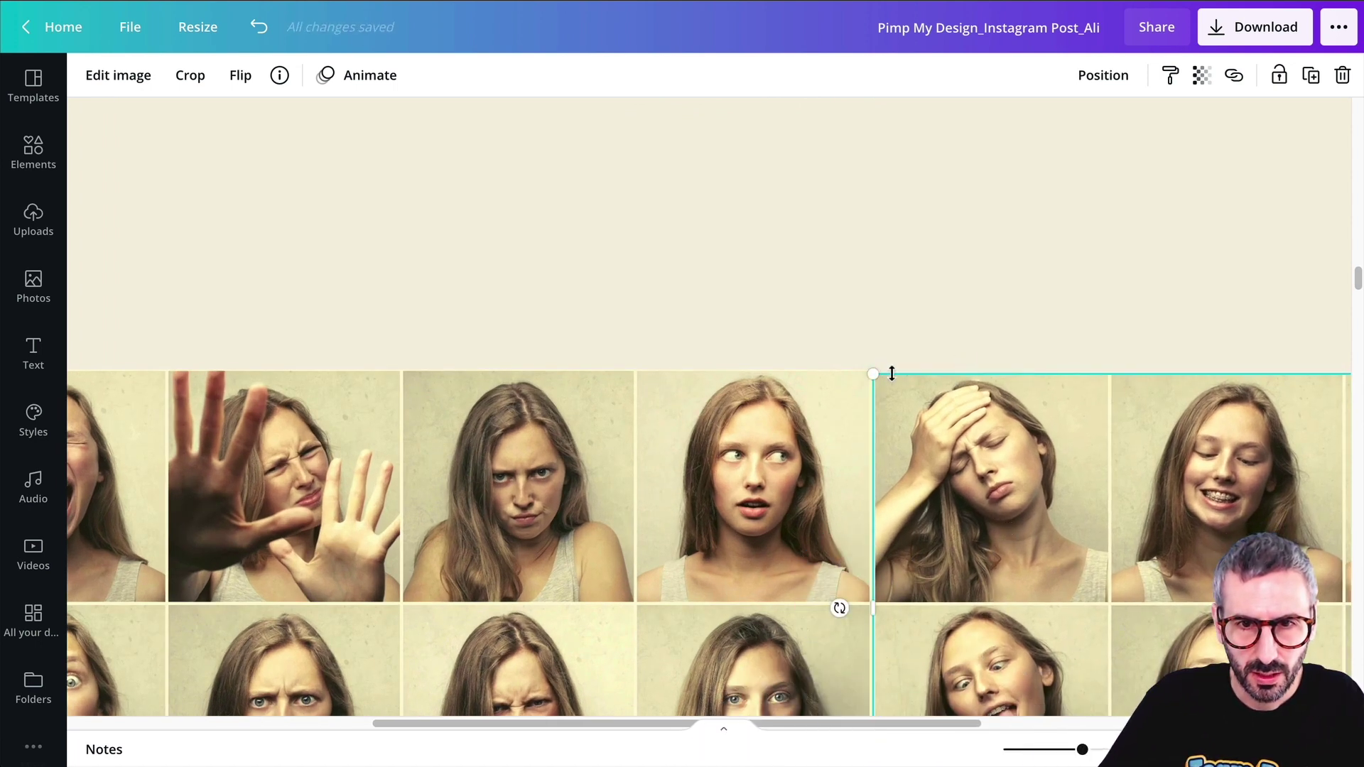
left_click_drag(873, 374, 867, 369)
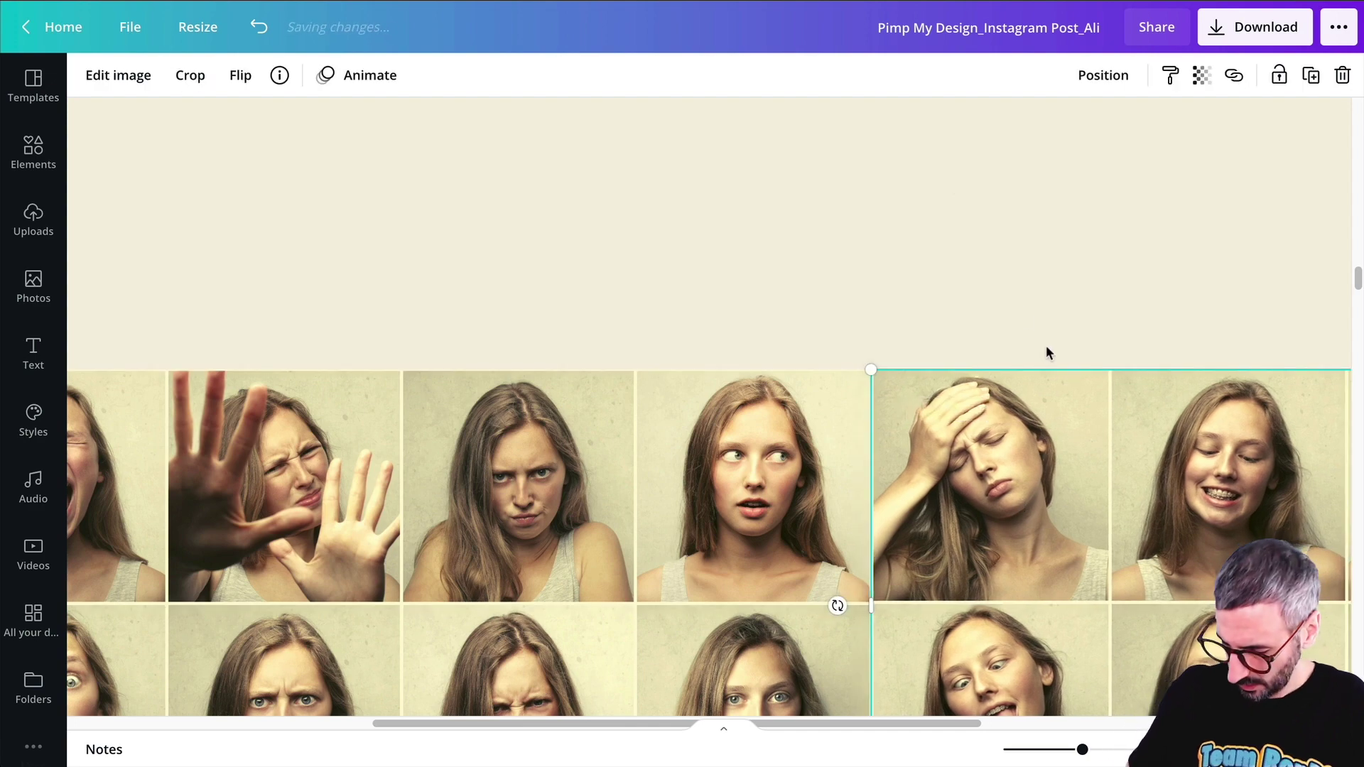
left_click(1032, 314)
Step: Crop the thin leftover strip off the lower edge of the original photo grid
scroll(1028, 307, "down", 5)
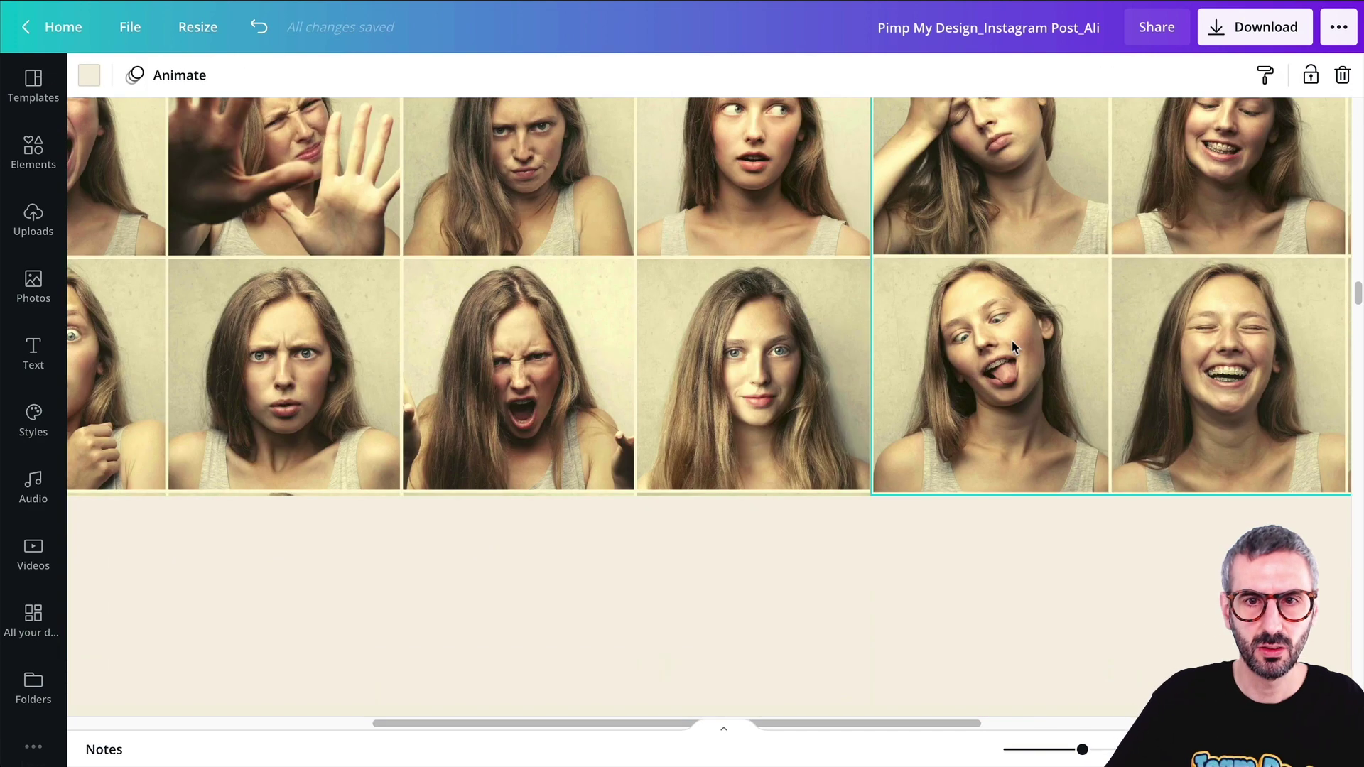
left_click(524, 471)
left_click(479, 600)
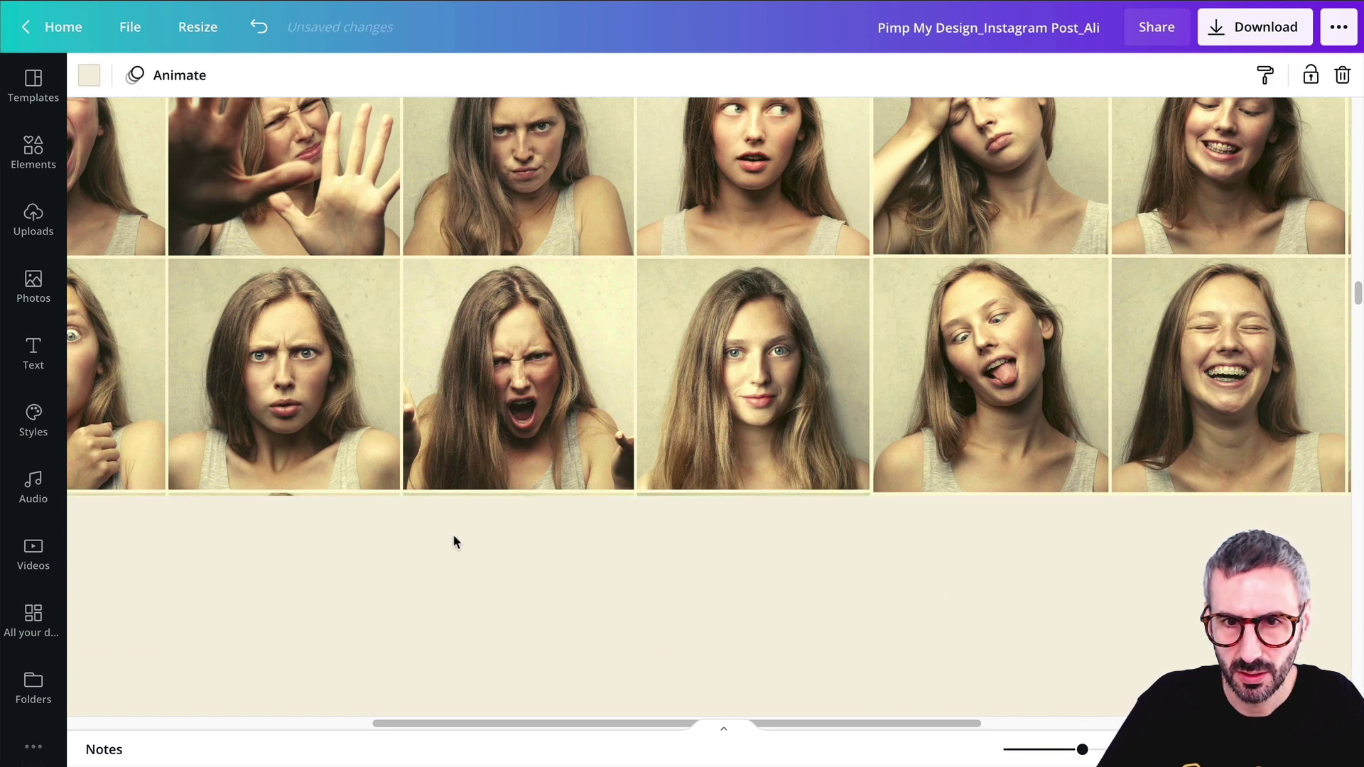
left_click(269, 469)
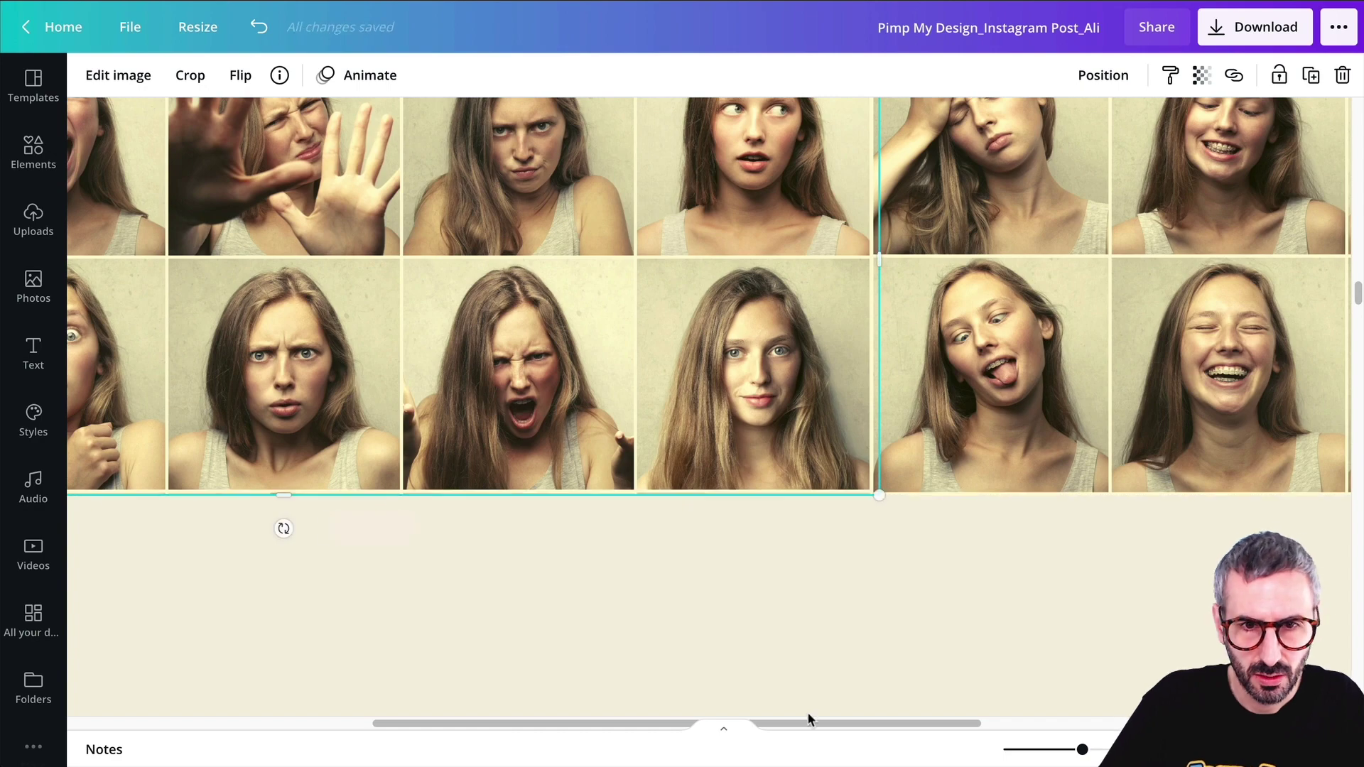
scroll(807, 712, "up", 5)
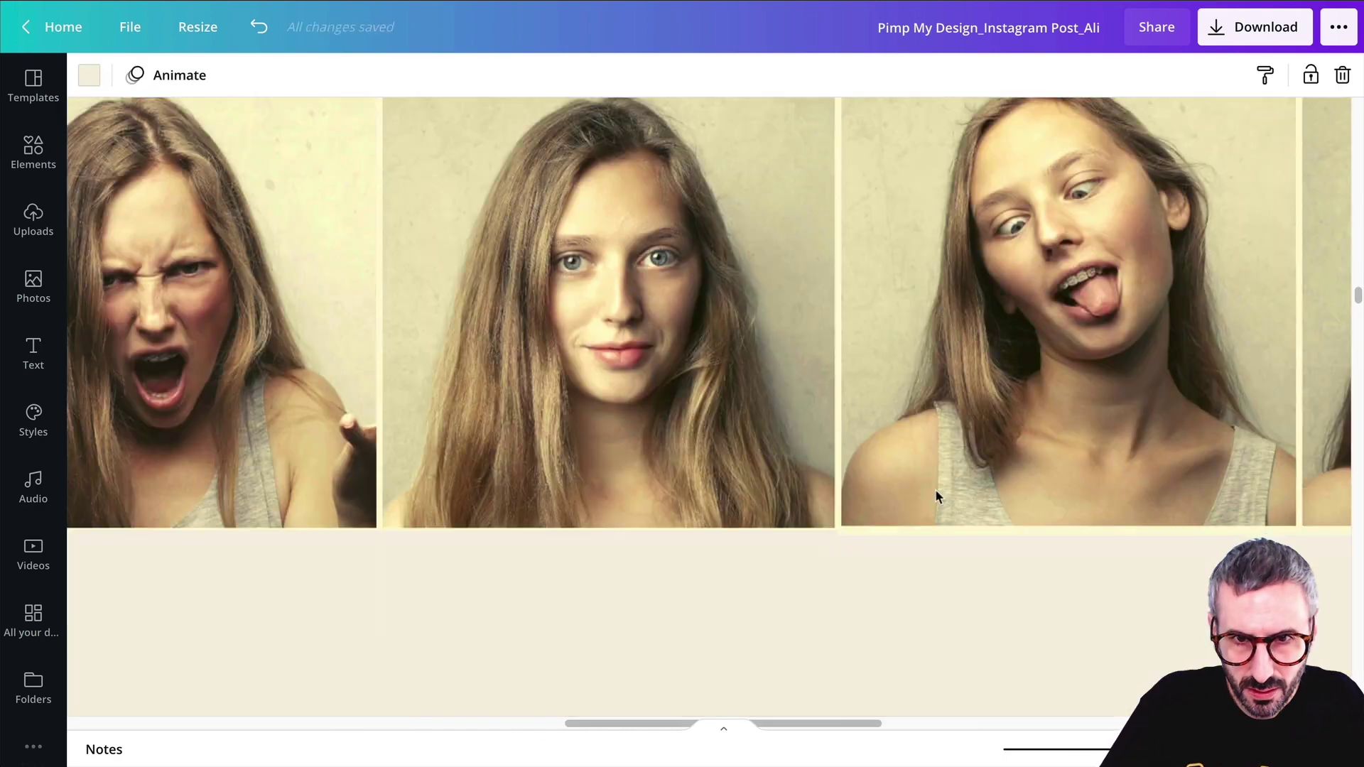
scroll(935, 488, "up", 5)
Step: Adjust the copied grid's lower edge to line up with the lower edge of the original grid
left_click(842, 446)
scroll(817, 569, "right", 5)
left_click(495, 653)
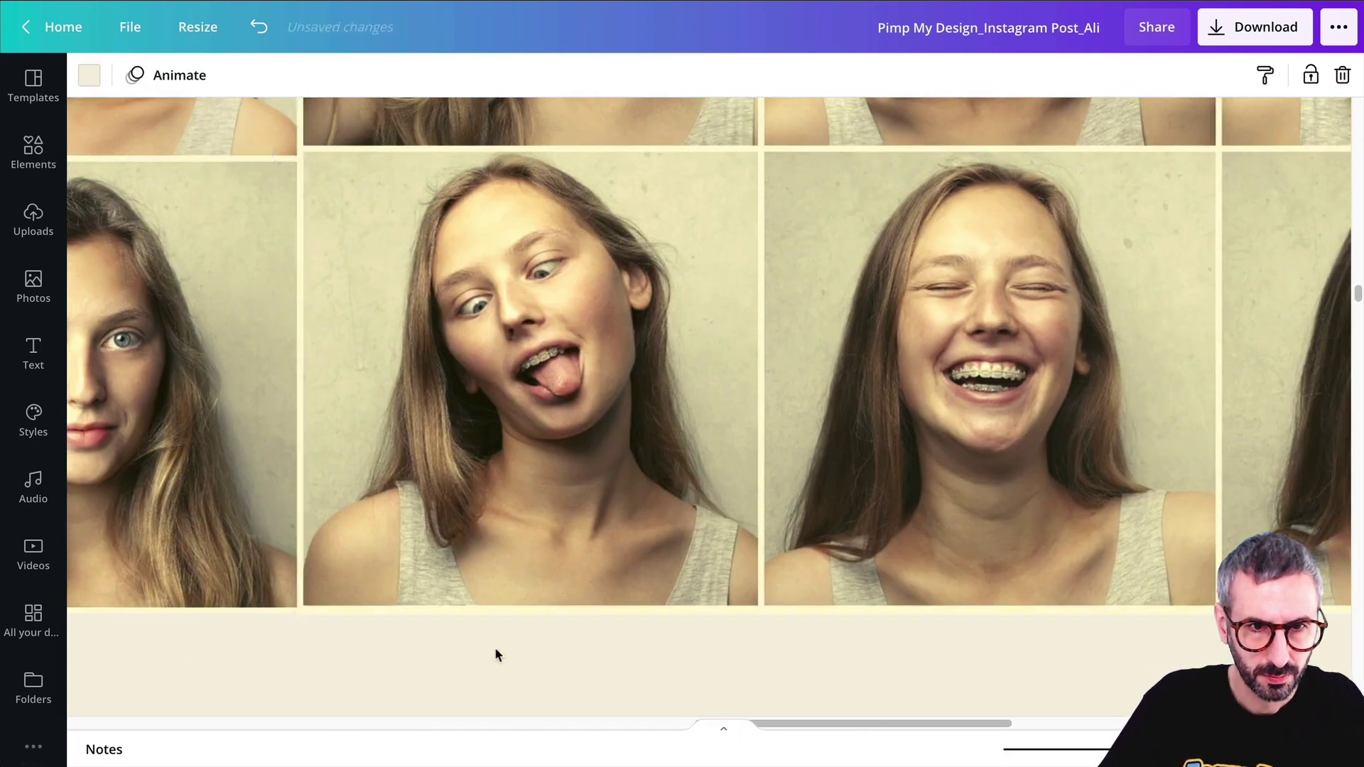
scroll(495, 654, "up", 8)
left_click(232, 284)
scroll(725, 450, "down", 10)
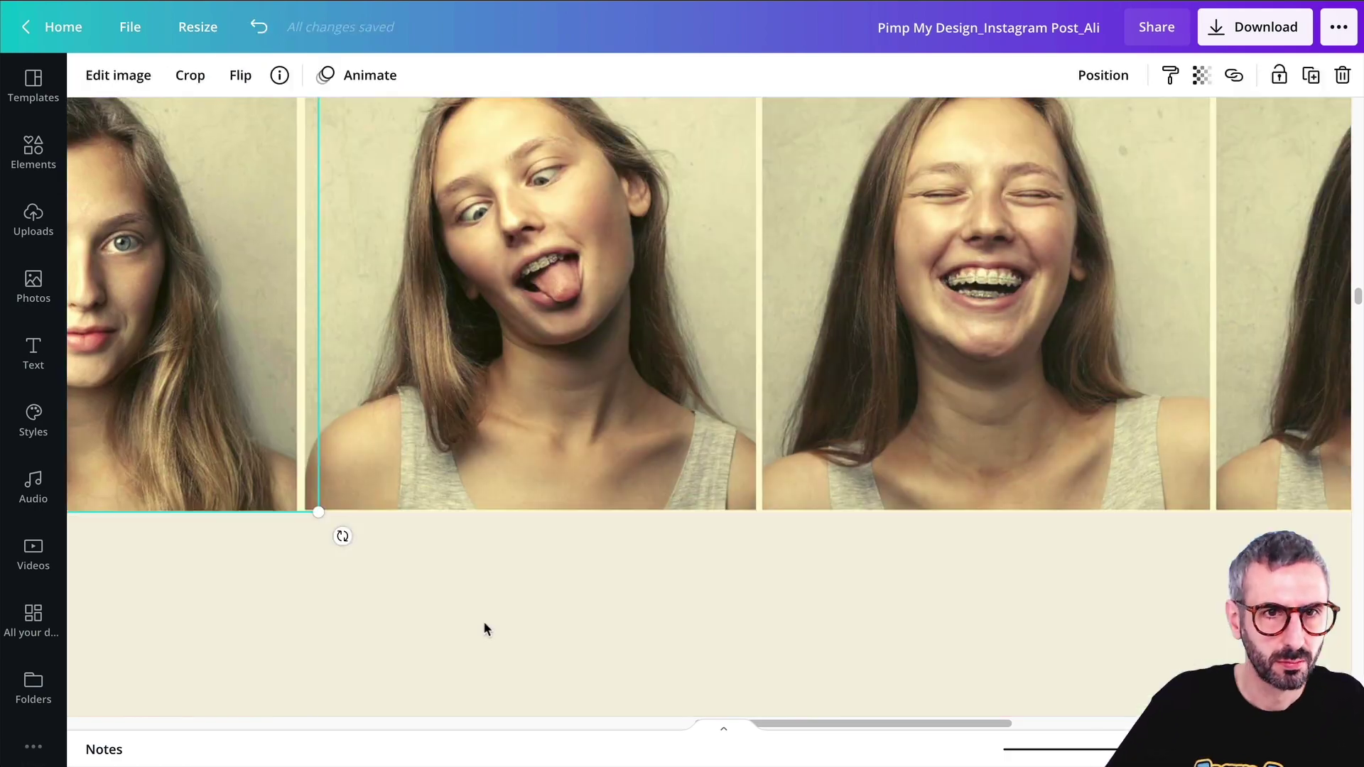
Step: Examine the edges, seam and crop of the two joined grids, ending with a view of the whole page 2 layout
scroll(483, 630, "up", 5)
scroll(369, 609, "left", 5)
left_click_drag(309, 722, 632, 722)
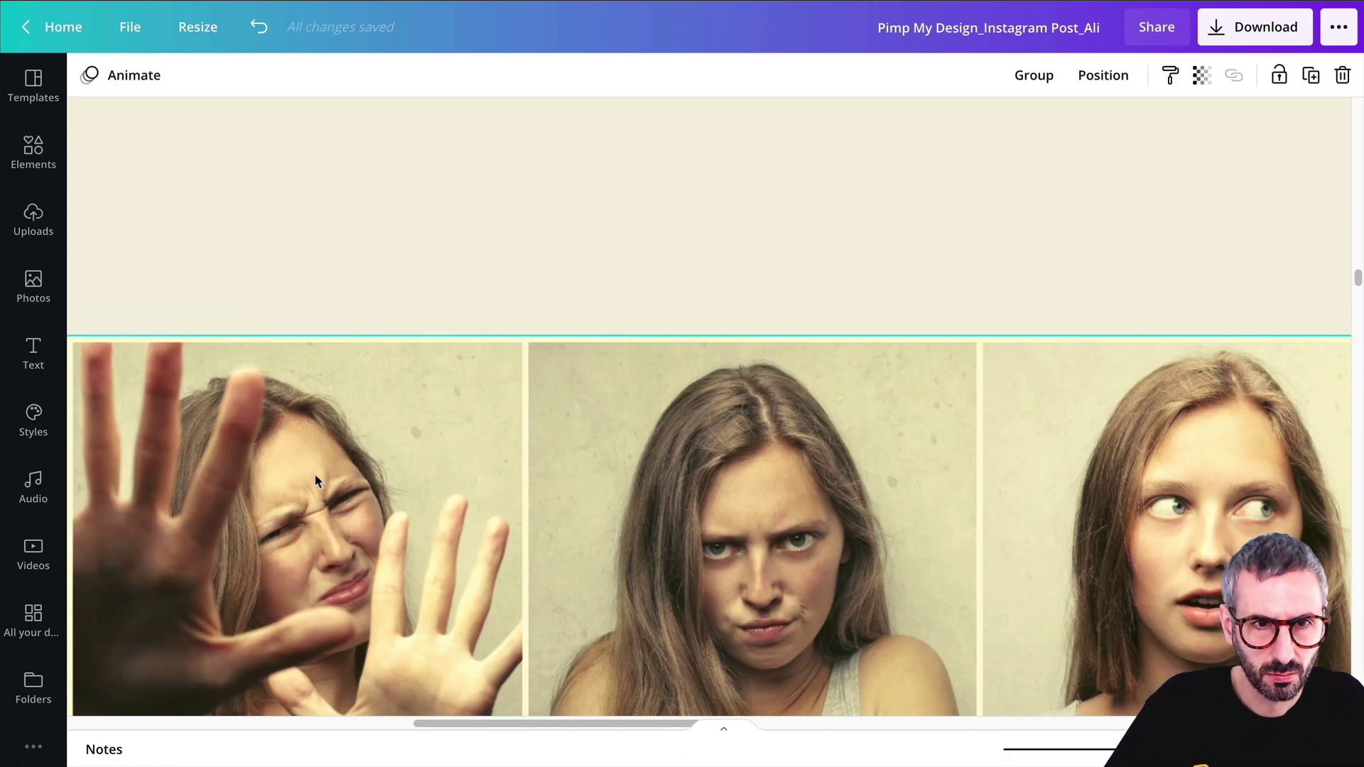
scroll(1020, 478, "down", 3)
left_click(1020, 478)
double_click(542, 377)
scroll(542, 377, "up", 3)
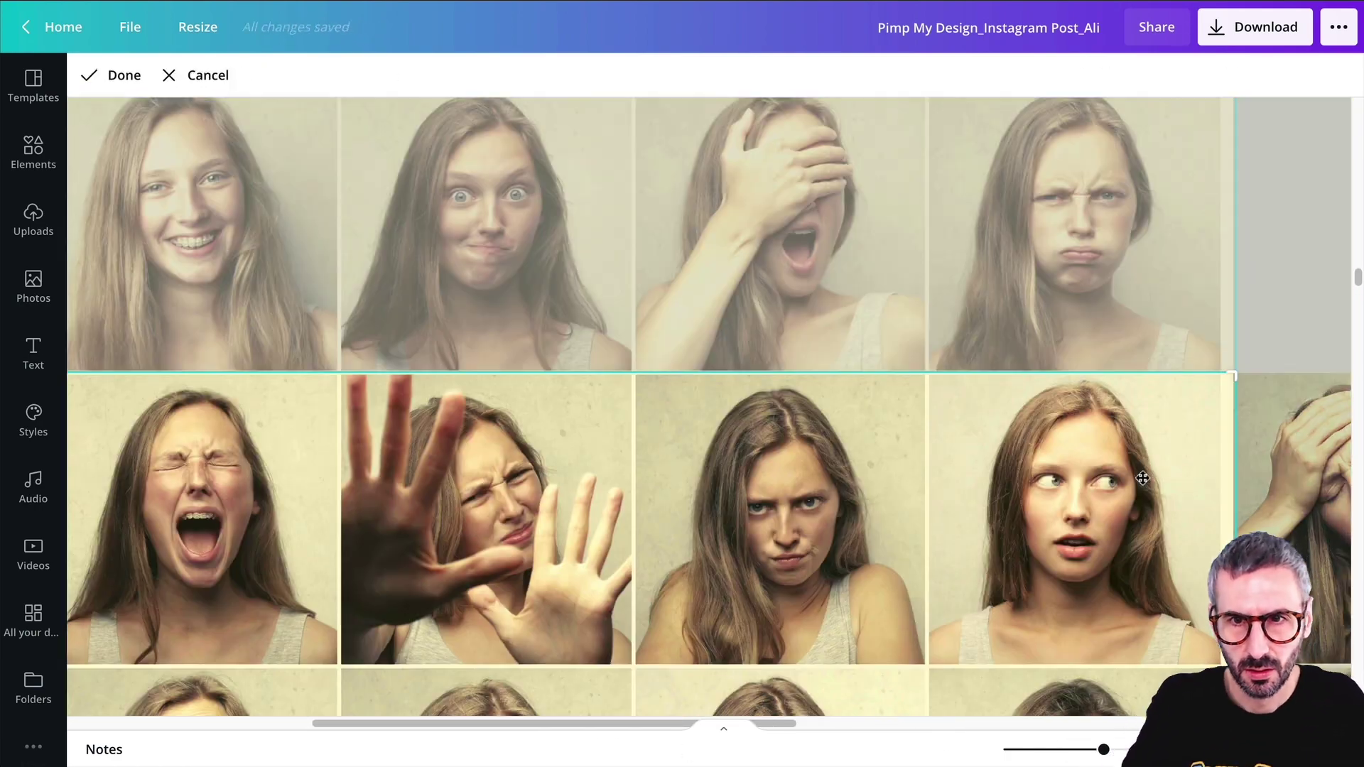
scroll(542, 377, "down", 5)
left_click(934, 533)
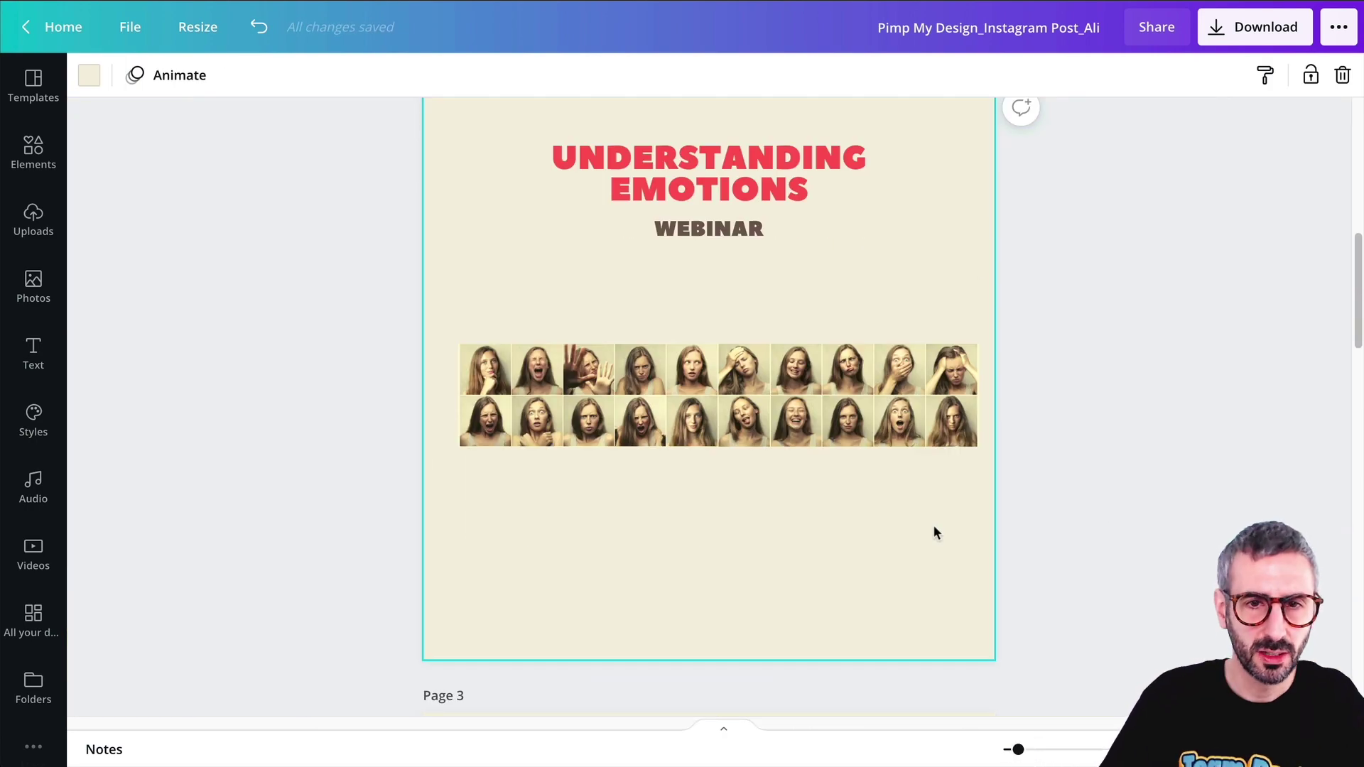
scroll(934, 532, "up", 3)
scroll(934, 530, "down", 1)
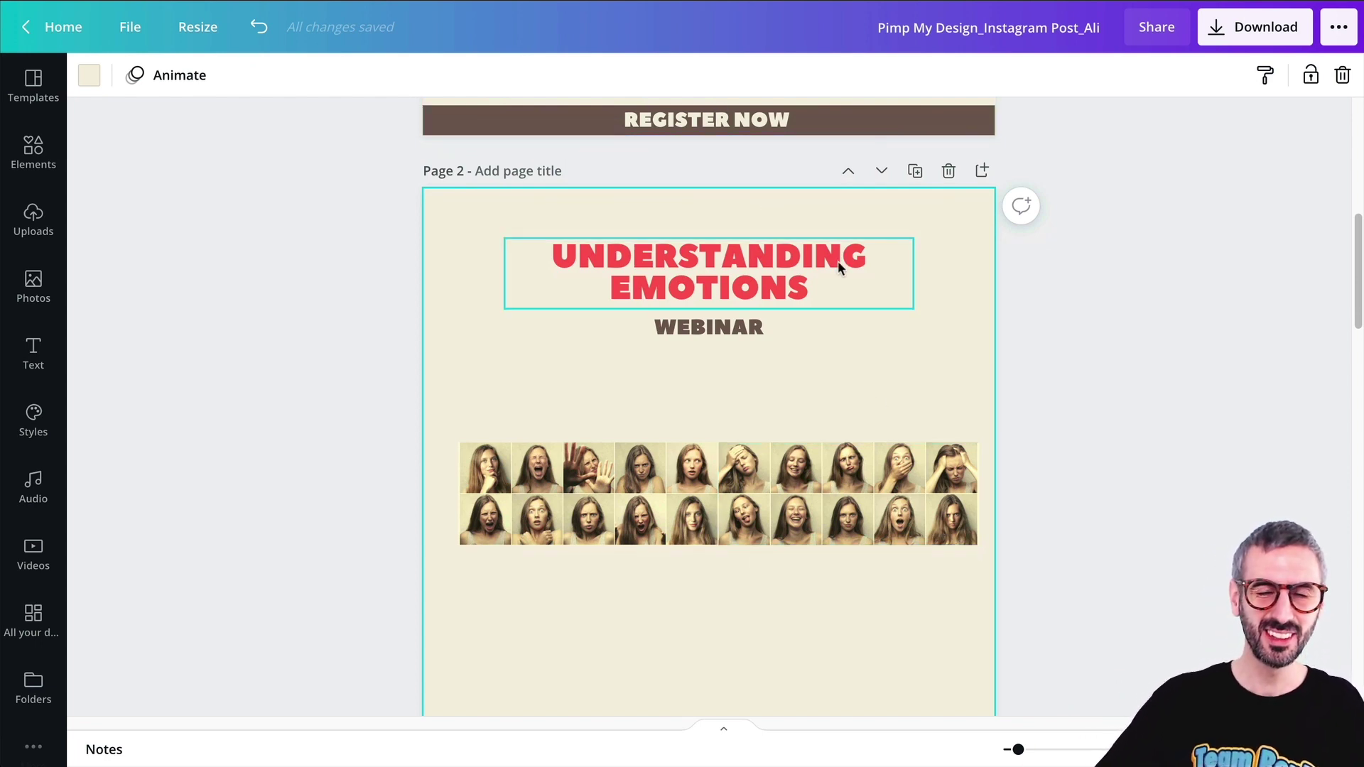
left_click(276, 399)
left_click_drag(251, 311, 317, 456)
left_click_drag(300, 406, 1085, 595)
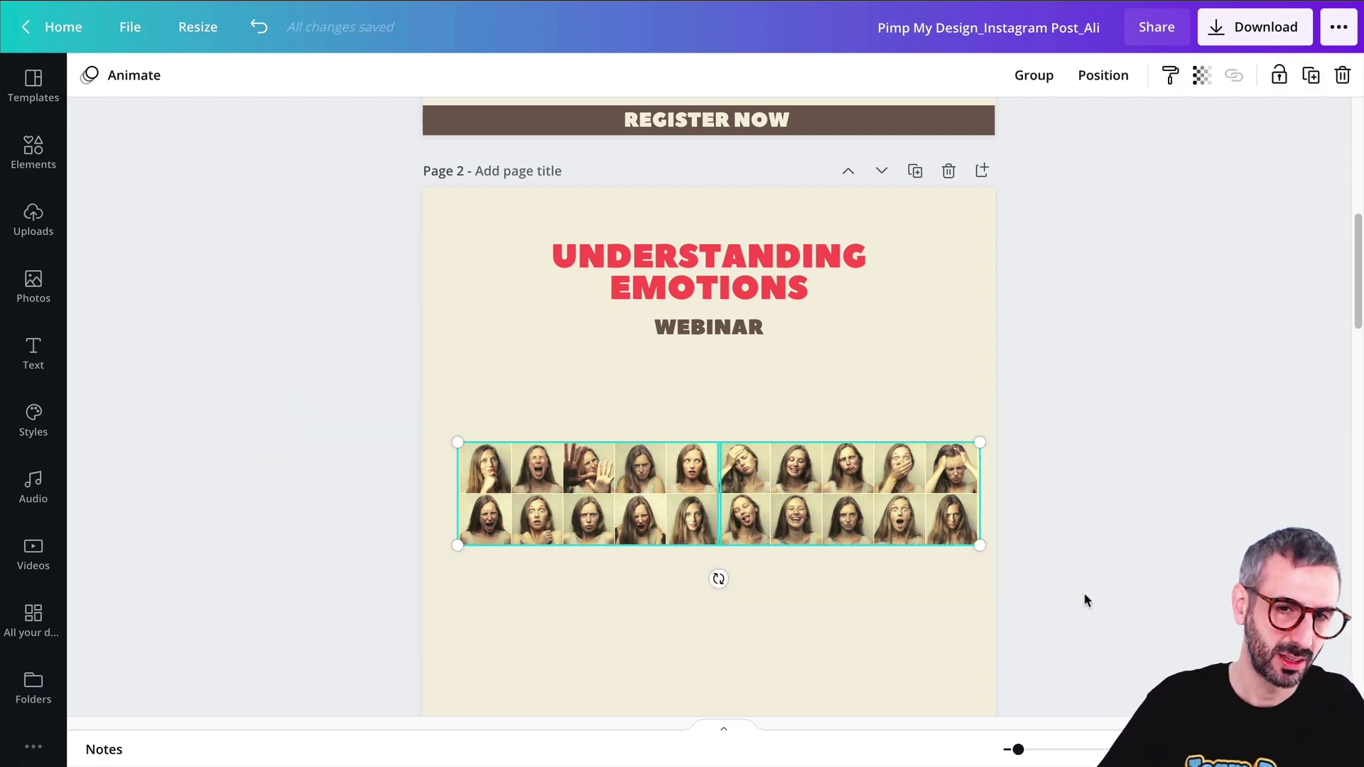
left_click(261, 370)
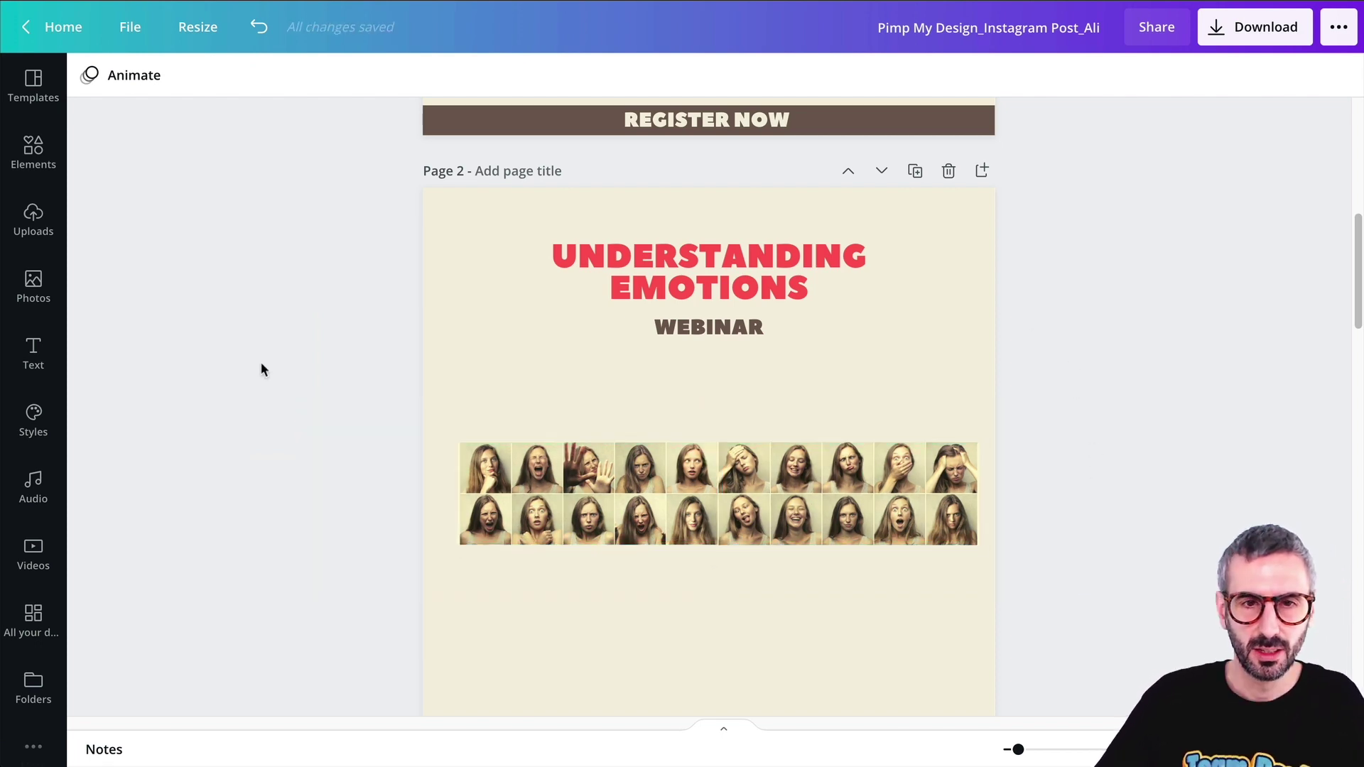
Step: Select both adjoining face photo grids on page 2 and group them into one strip
left_click(582, 526)
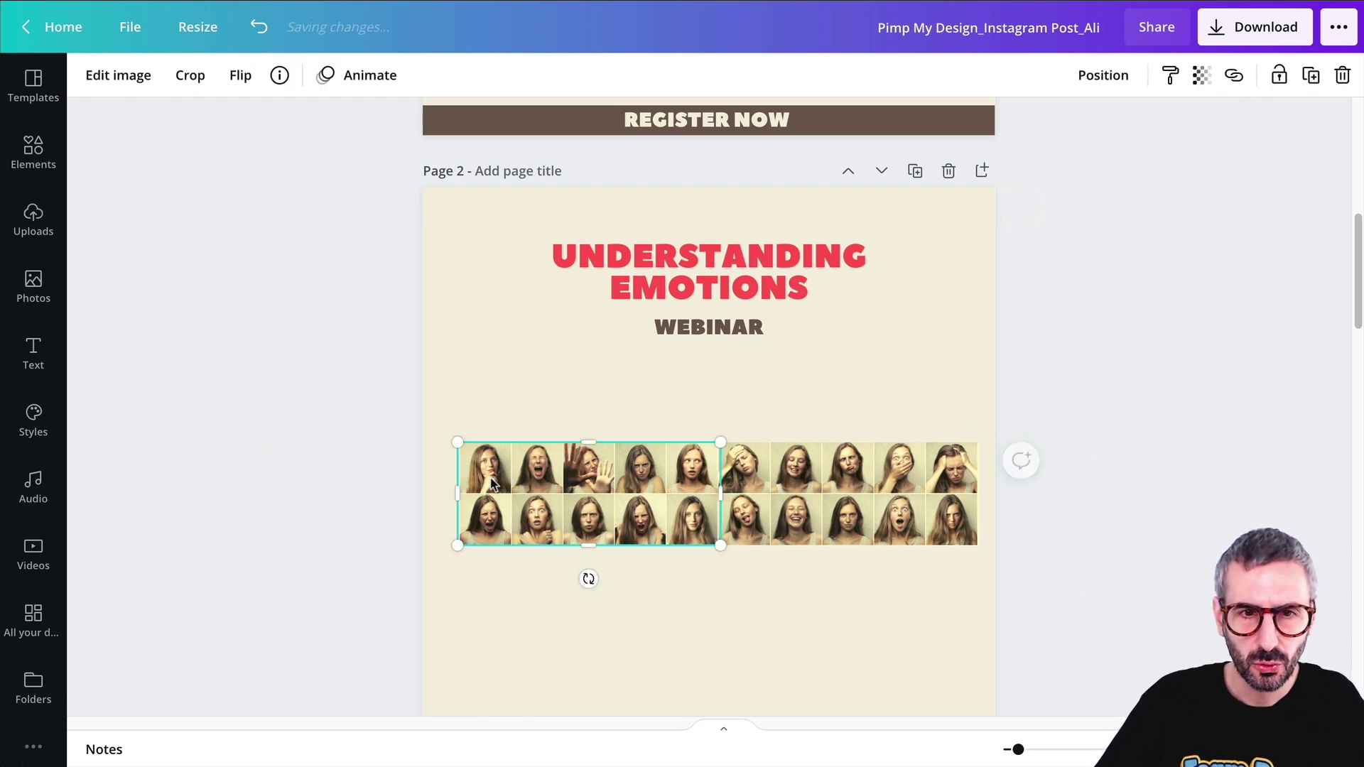
left_click_drag(265, 410, 931, 555)
left_click(1036, 77)
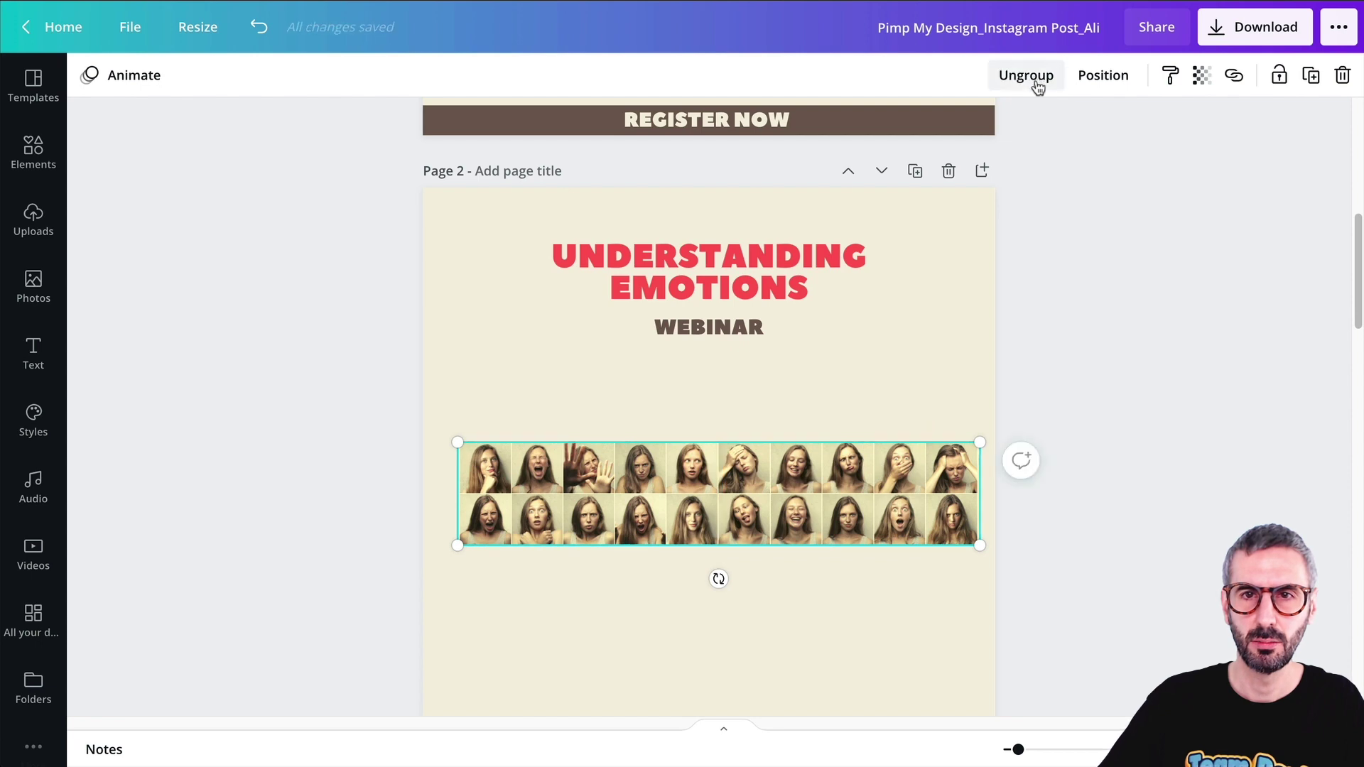
Step: Enlarge the grouped face strip and shift it to span the full page width, with its left part running off the page
left_click(881, 460)
left_click_drag(882, 460, 847, 456)
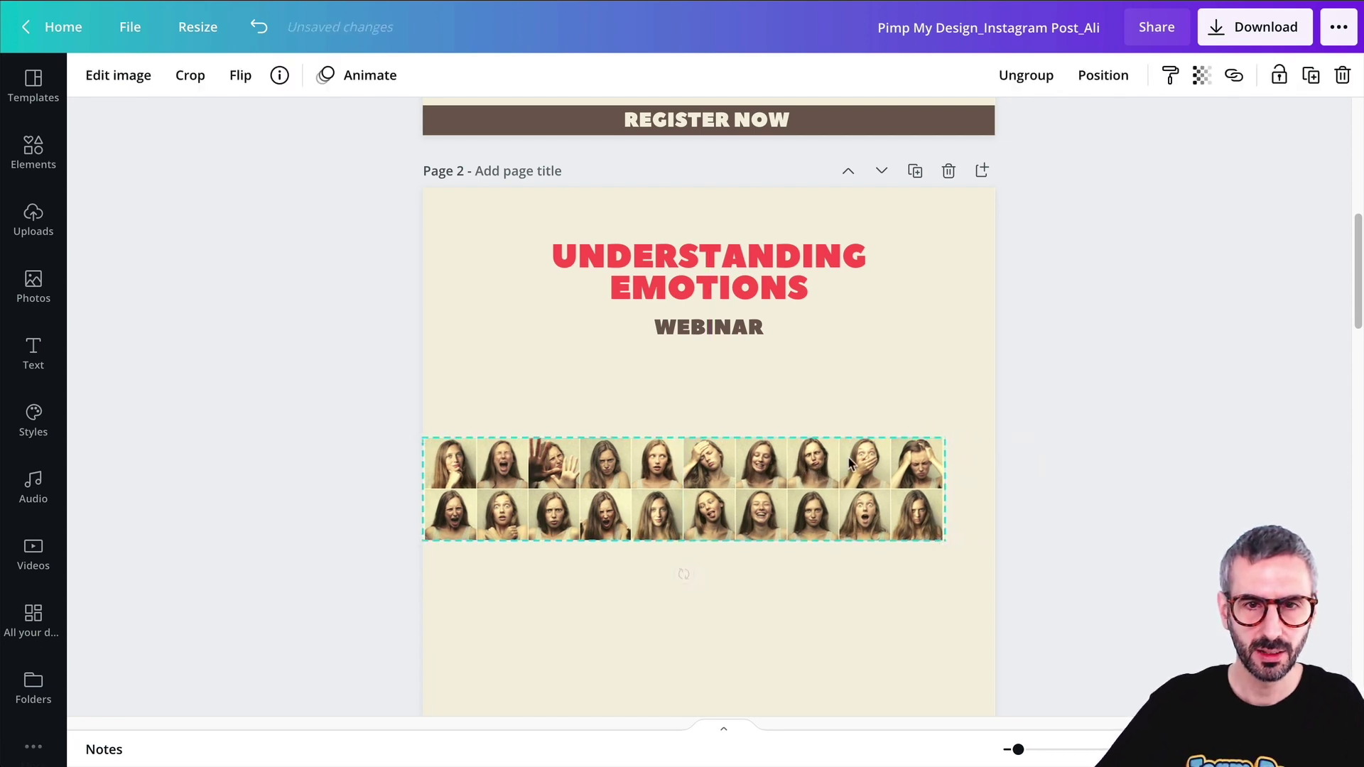
left_click_drag(946, 436, 1145, 405)
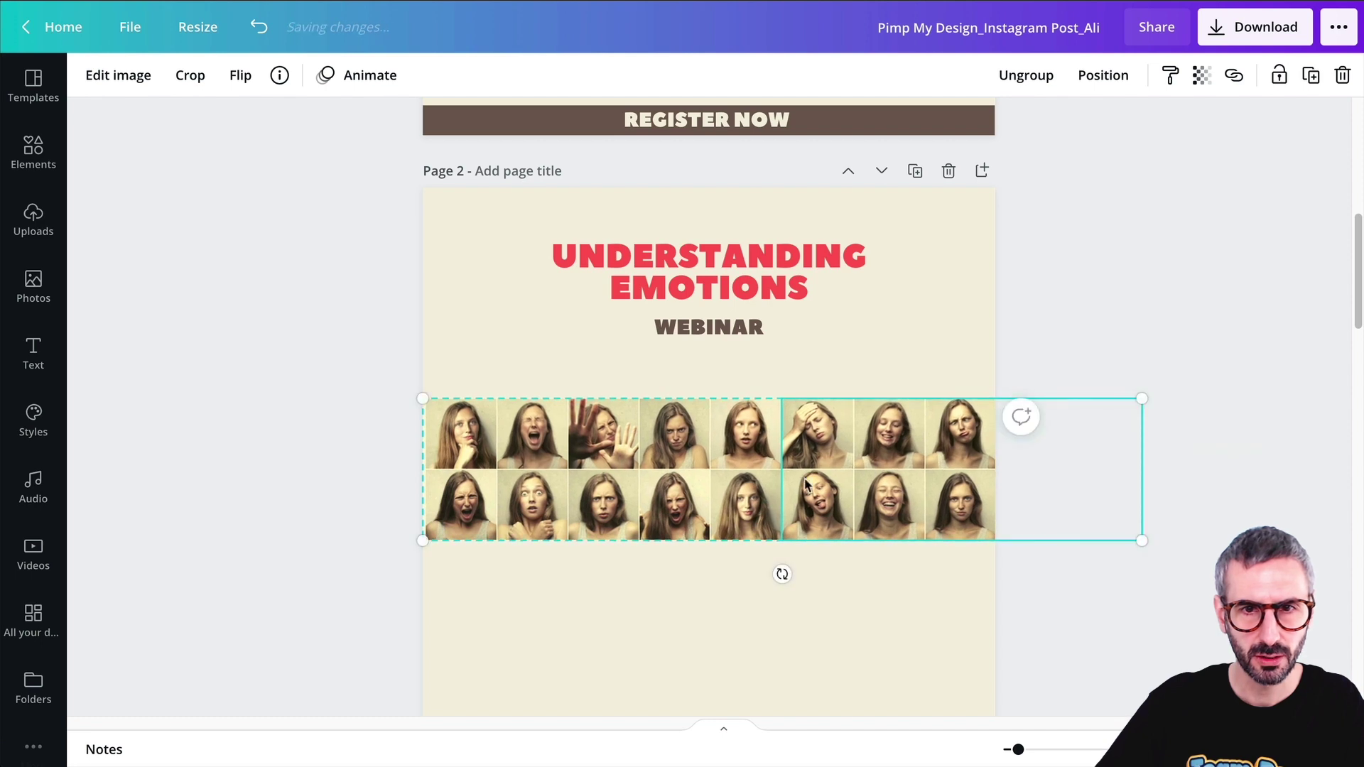
left_click_drag(767, 490, 636, 492)
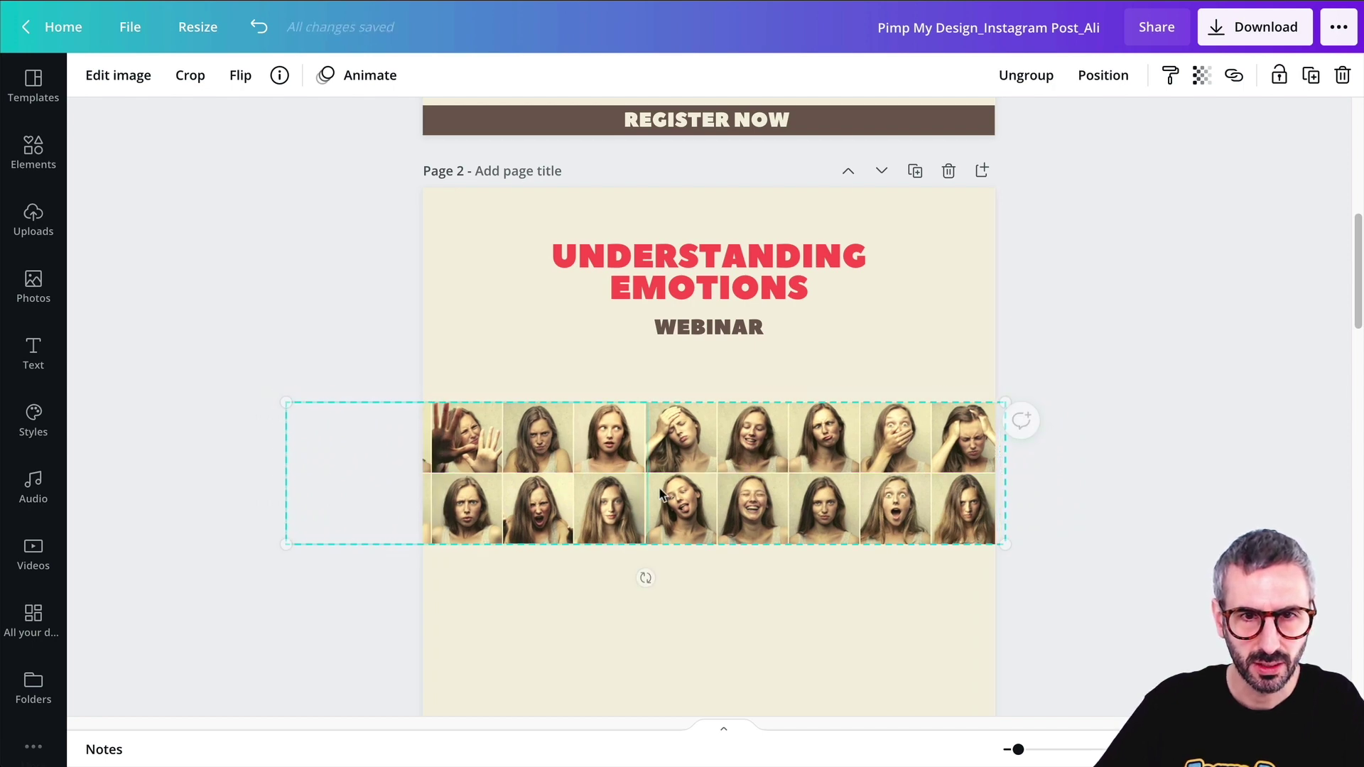
left_click(1182, 387)
Step: Compare the page 2 layout with the original page 1 design, checking which content still has to be carried over
scroll(1173, 385, "down", 2)
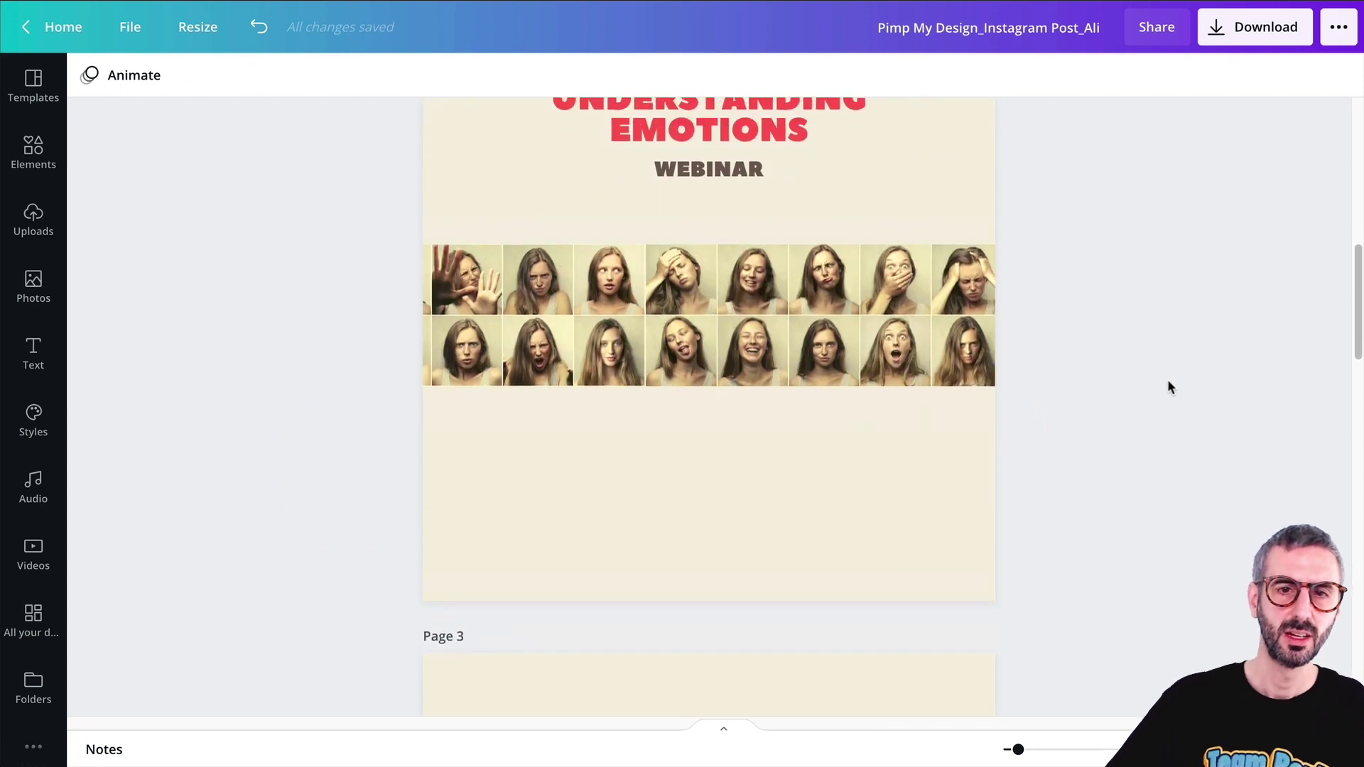
scroll(249, 486, "up", 4)
scroll(248, 487, "down", 1)
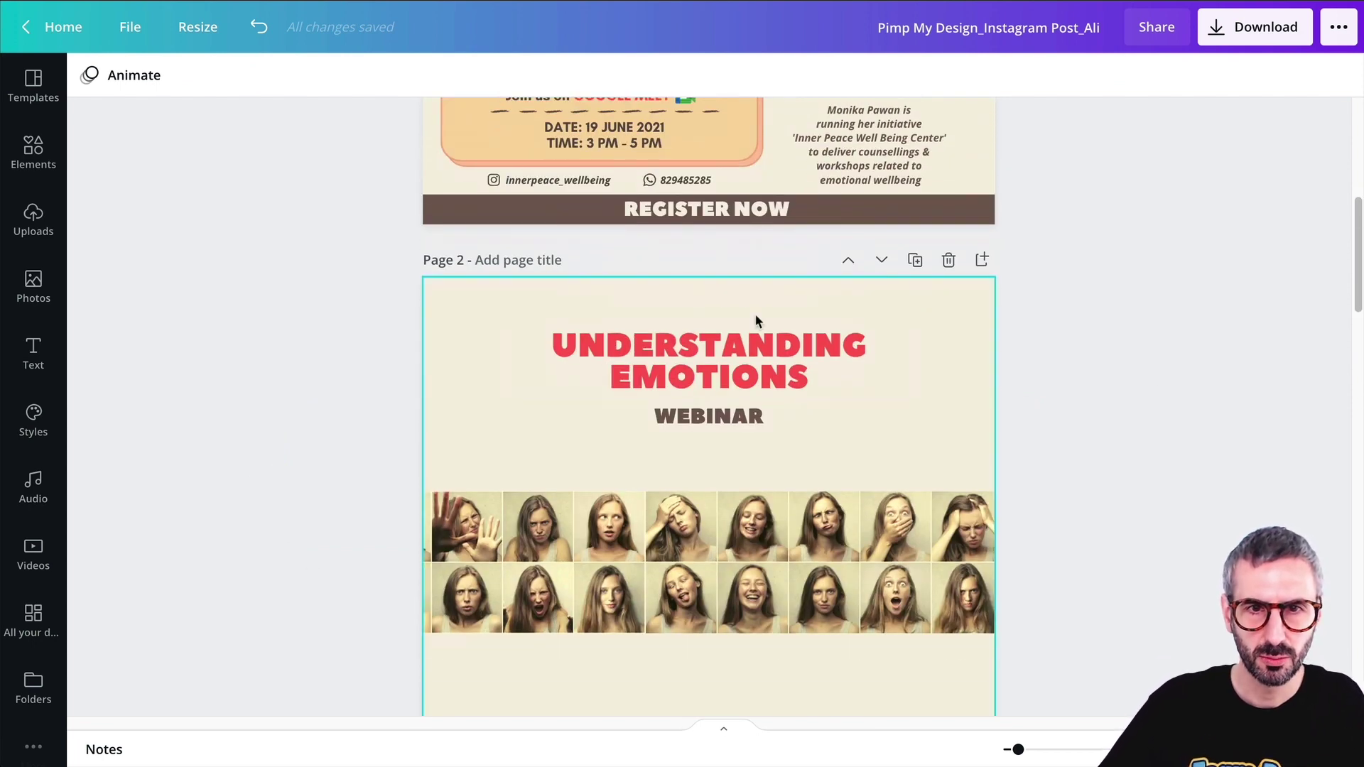
scroll(755, 314, "down", 3)
scroll(712, 533, "up", 4)
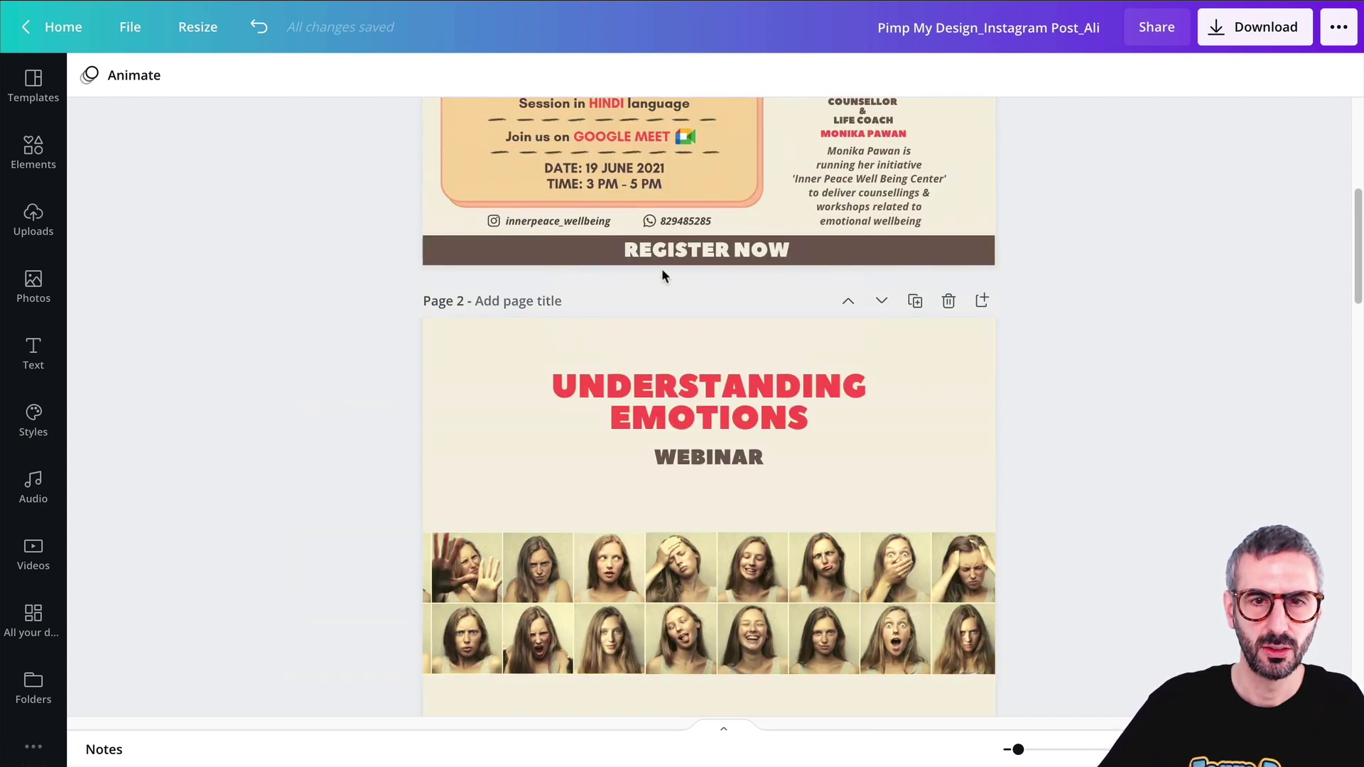
scroll(835, 633, "down", 5)
scroll(806, 581, "up", 10)
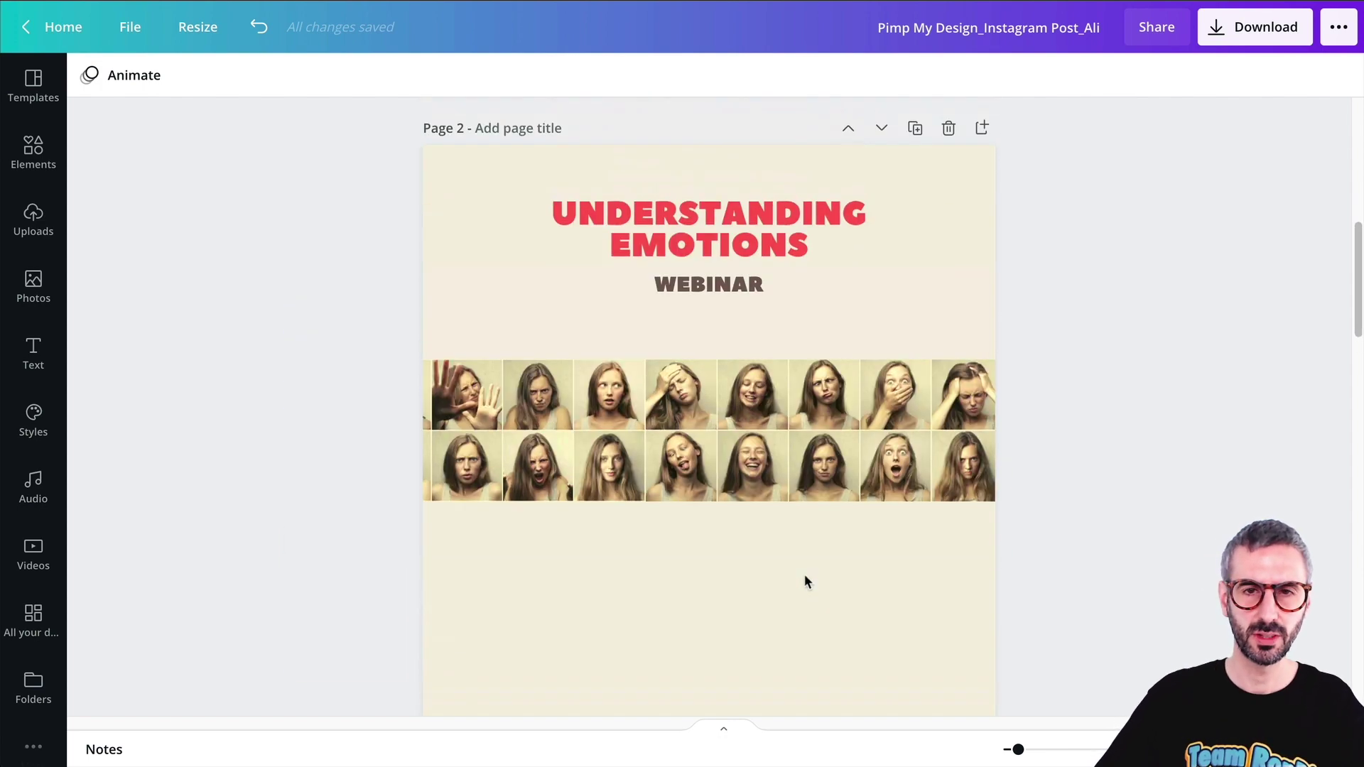
scroll(806, 581, "up", 1)
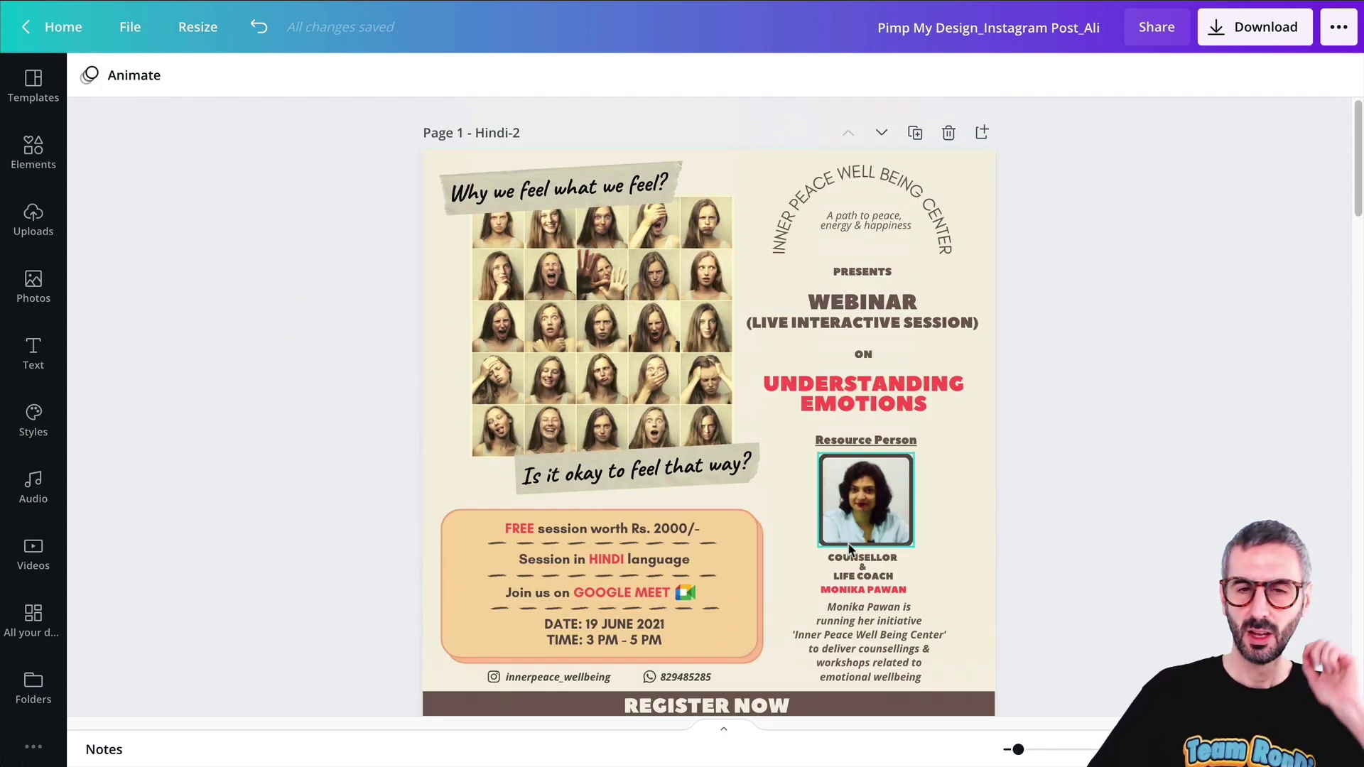
scroll(850, 548, "down", 8)
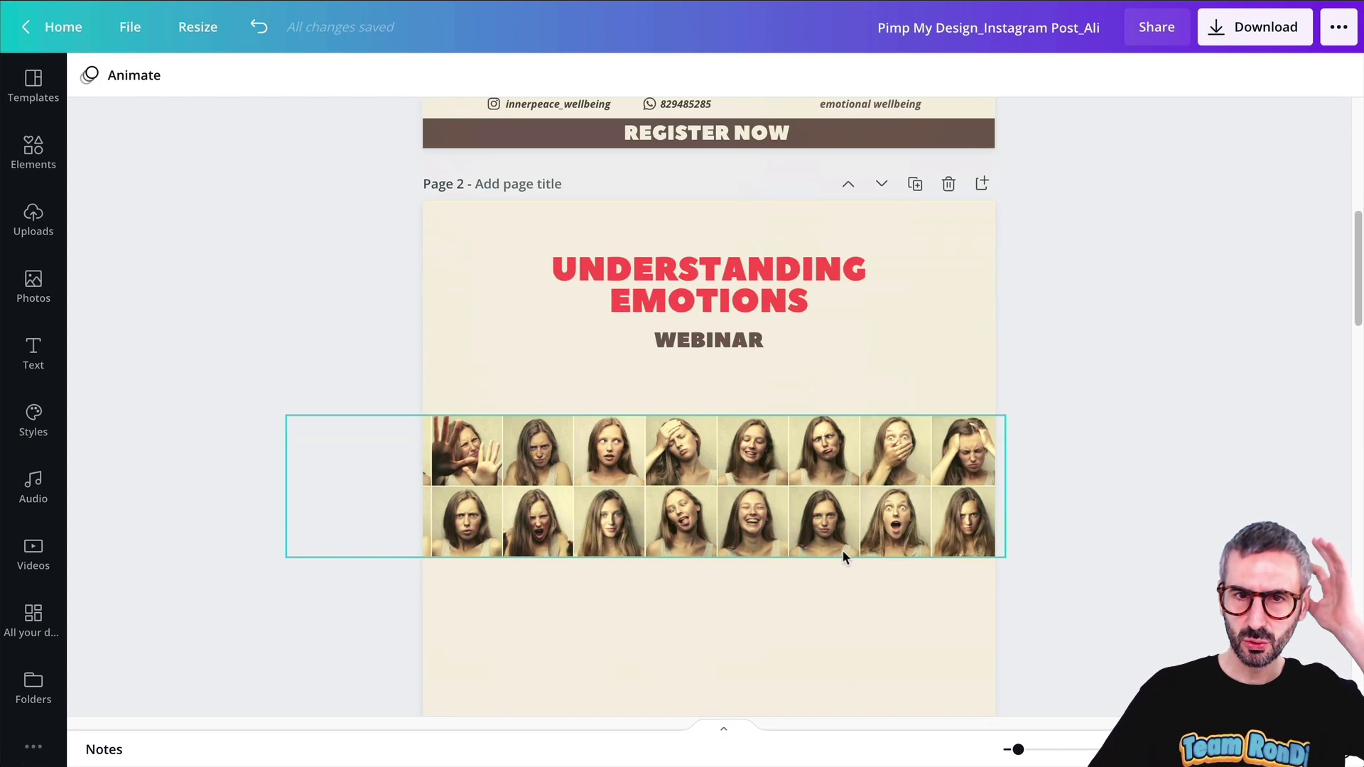
scroll(842, 548, "up", 8)
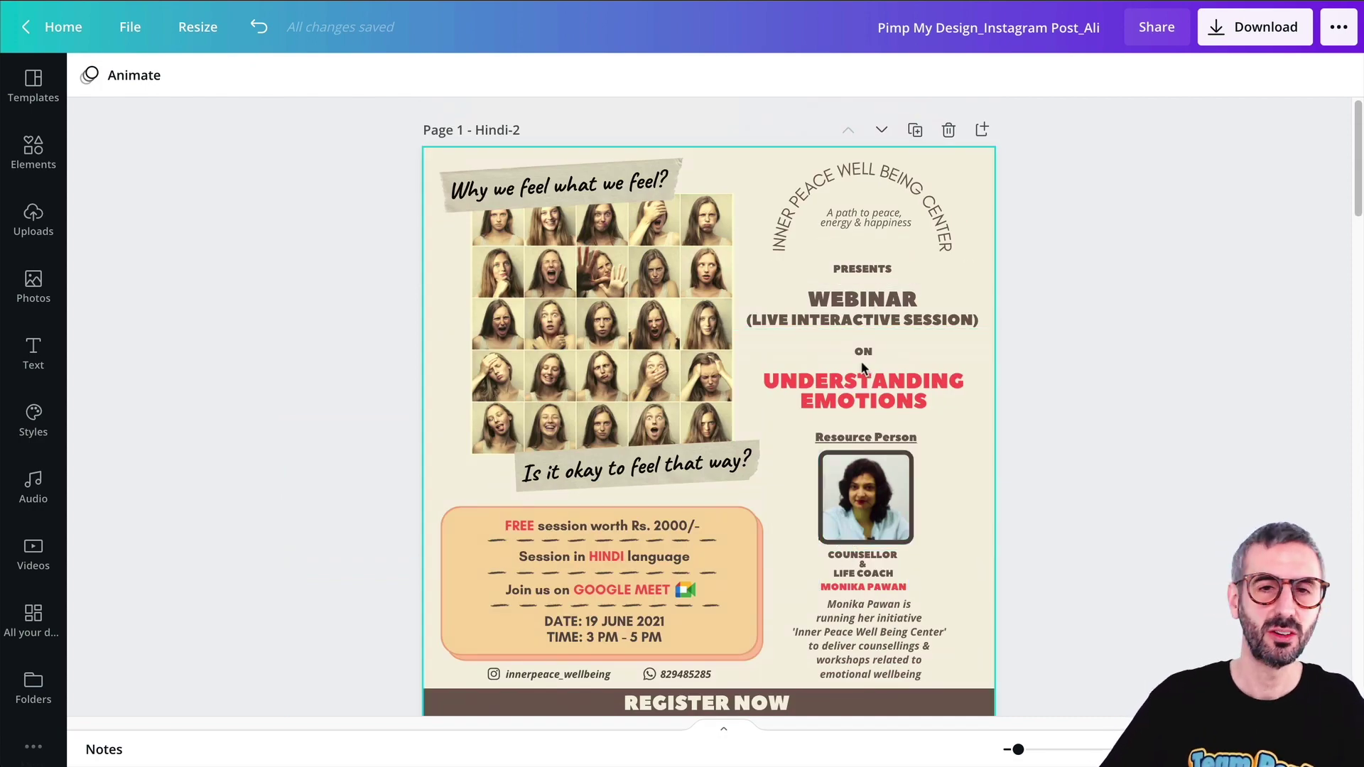
scroll(898, 496, "down", 1)
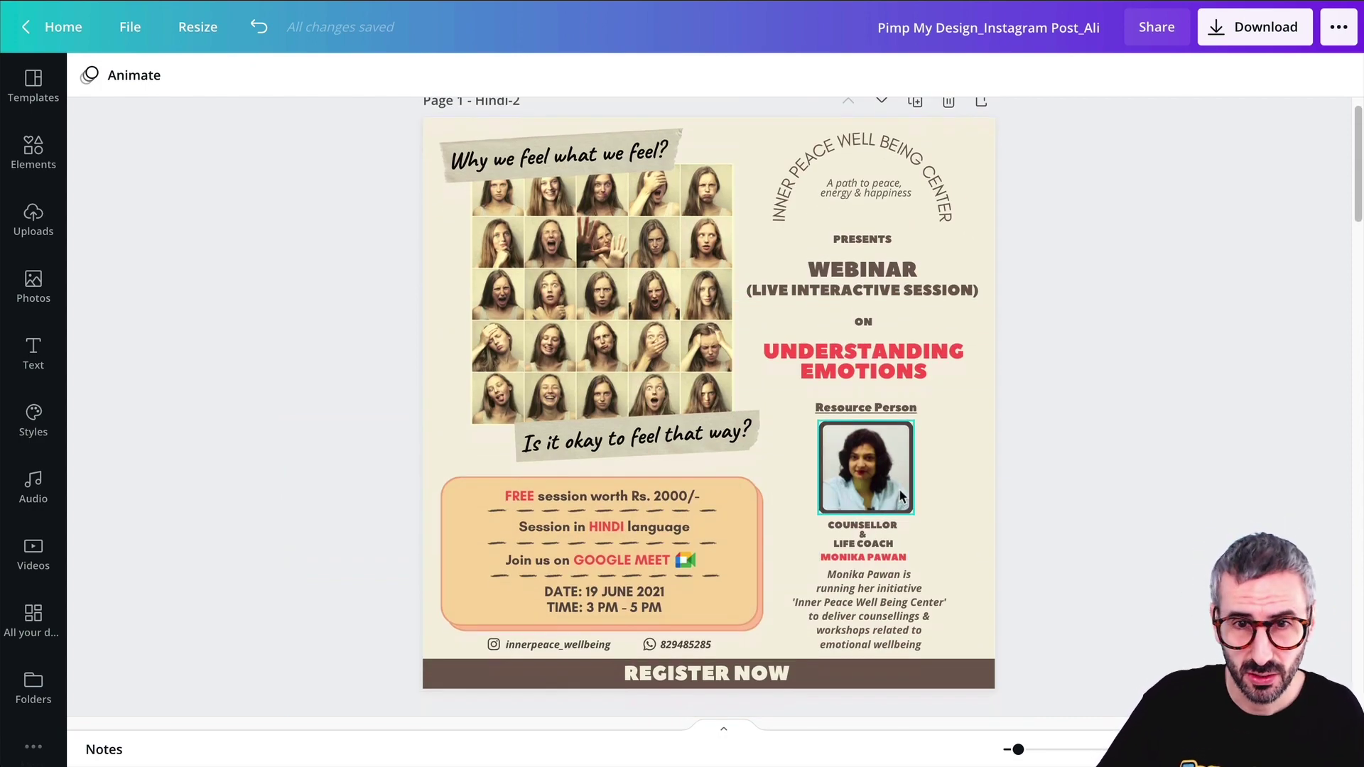
scroll(898, 488, "down", 8)
scroll(895, 497, "up", 9)
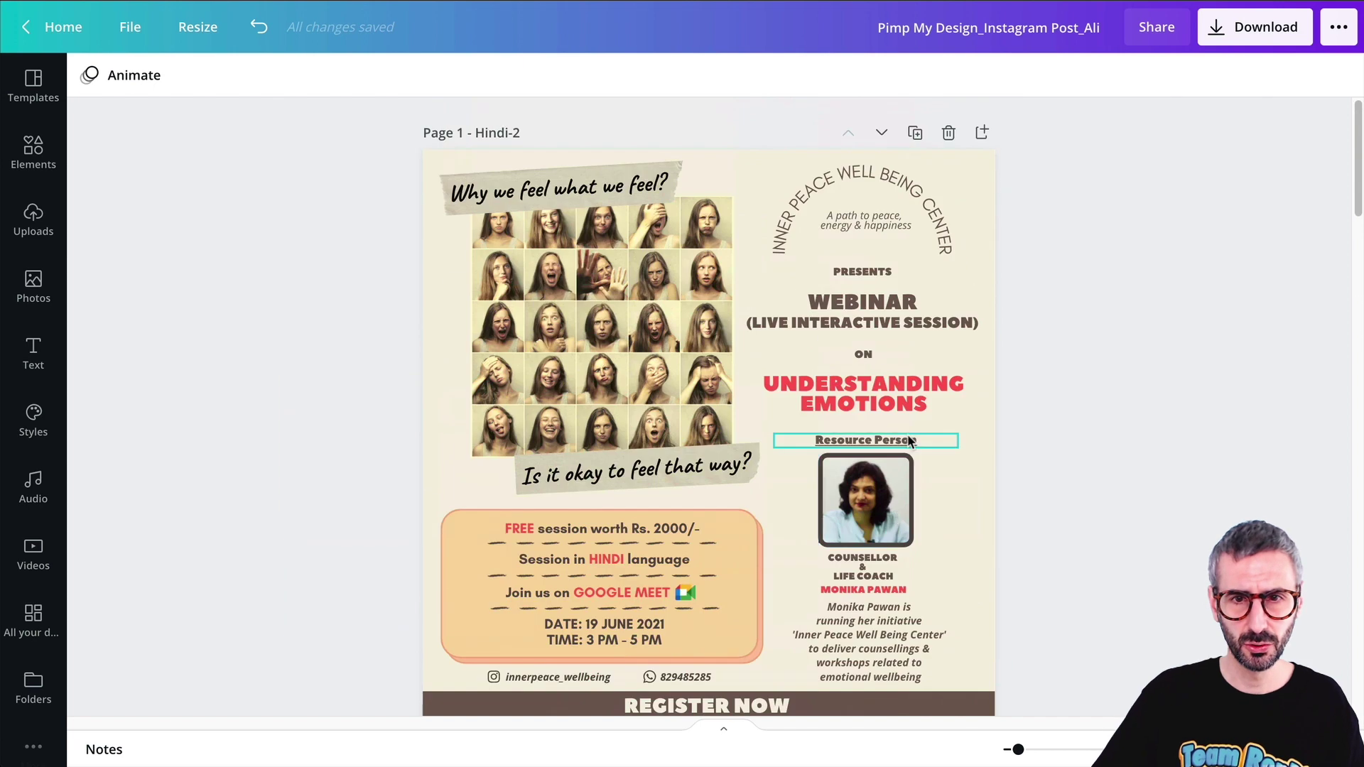
Step: Copy the rounded border around the page 1 portrait and paste it below the face strip on page 2
left_click(888, 491)
scroll(924, 469, "down", 1)
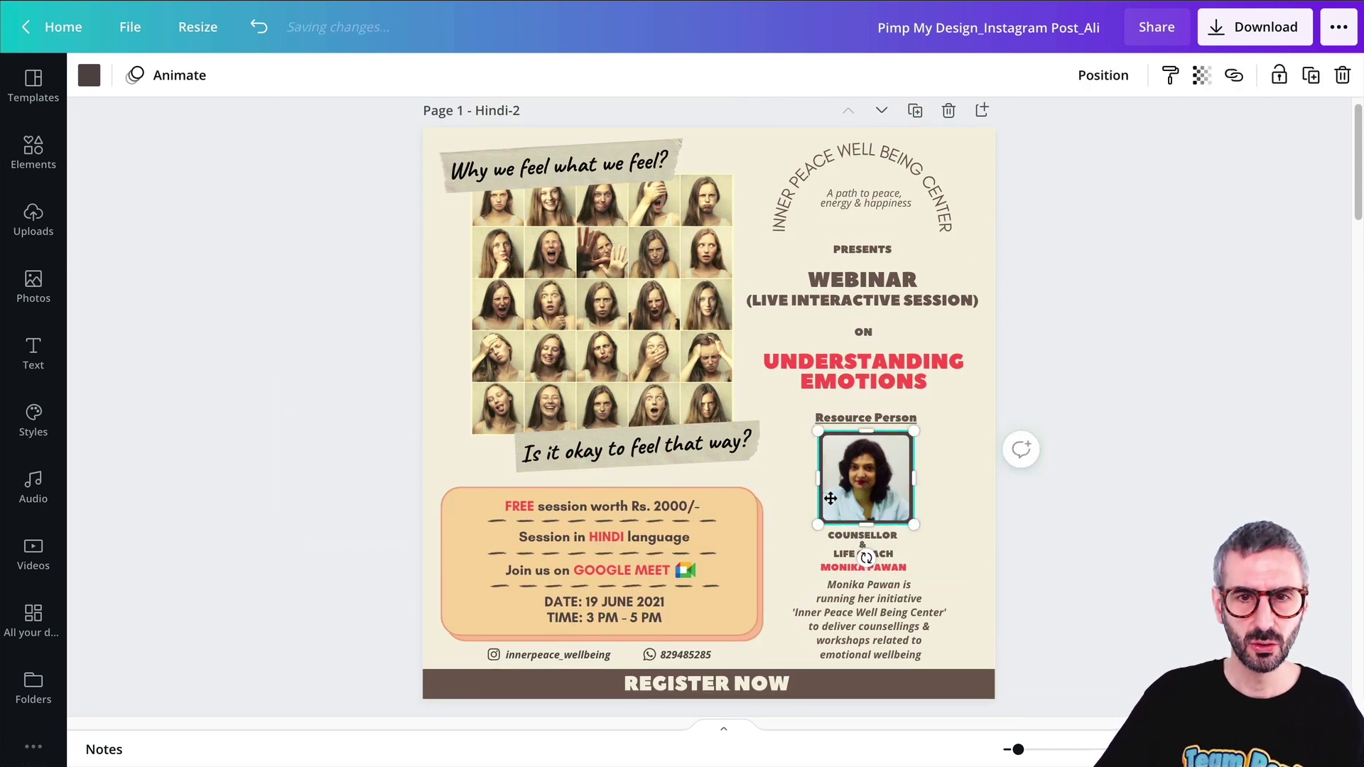
mouse_move(831, 498)
left_mouse_down()
mouse_move(853, 519)
mouse_move(940, 481)
mouse_move(873, 490)
mouse_move(847, 515)
mouse_move(874, 498)
mouse_move(810, 481)
mouse_move(846, 511)
mouse_move(736, 453)
mouse_move(810, 433)
mouse_move(800, 376)
mouse_move(763, 447)
mouse_move(761, 510)
mouse_move(802, 484)
mouse_move(763, 484)
mouse_move(824, 493)
mouse_move(909, 620)
mouse_move(833, 489)
left_mouse_up()
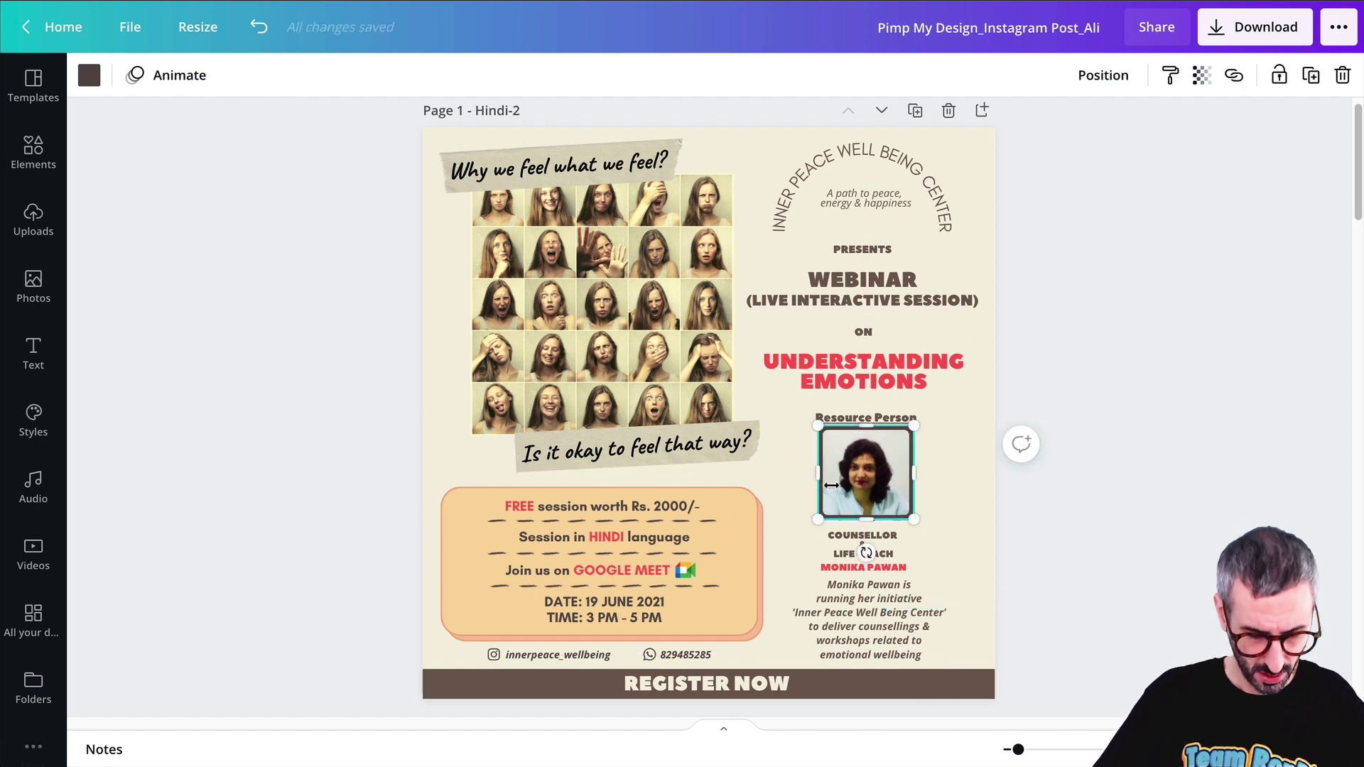
scroll(827, 498, "down", 10)
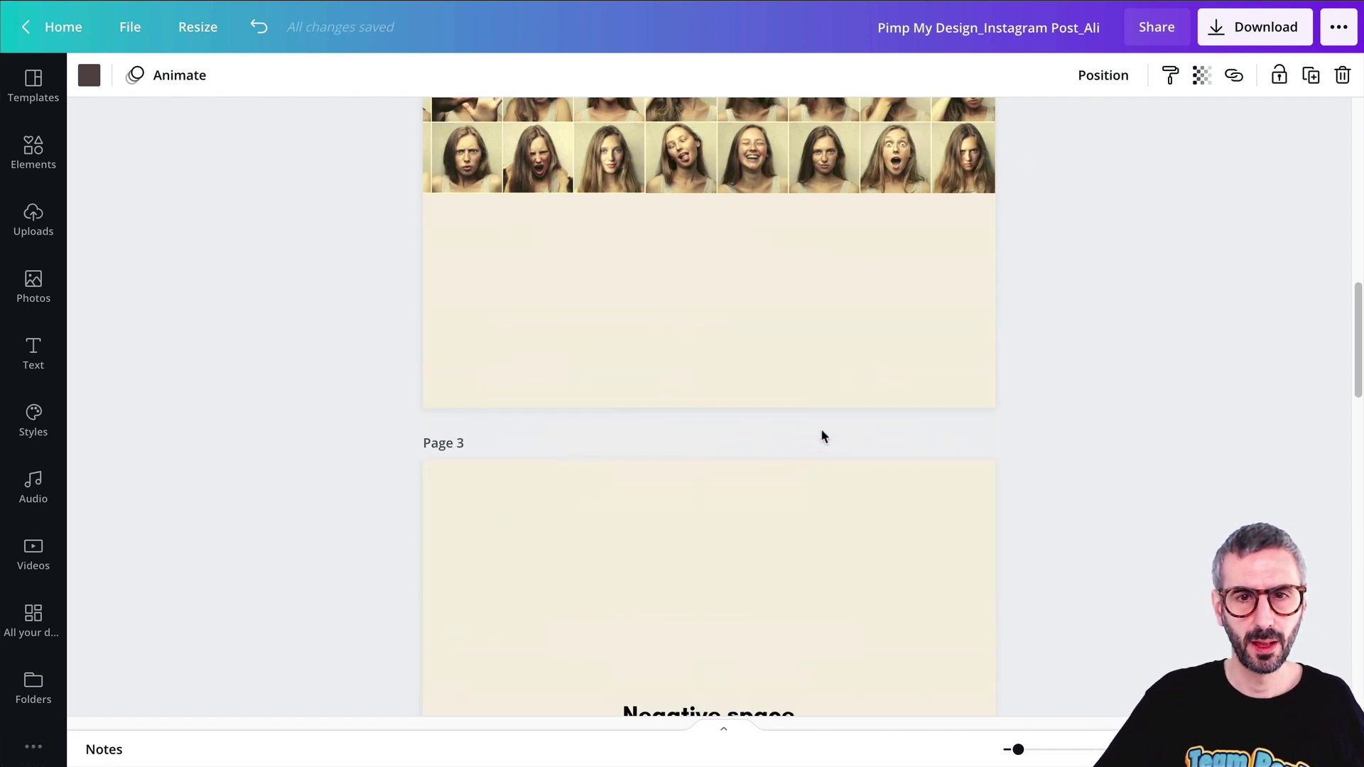
scroll(845, 522, "up", 3)
key("ctrl+v")
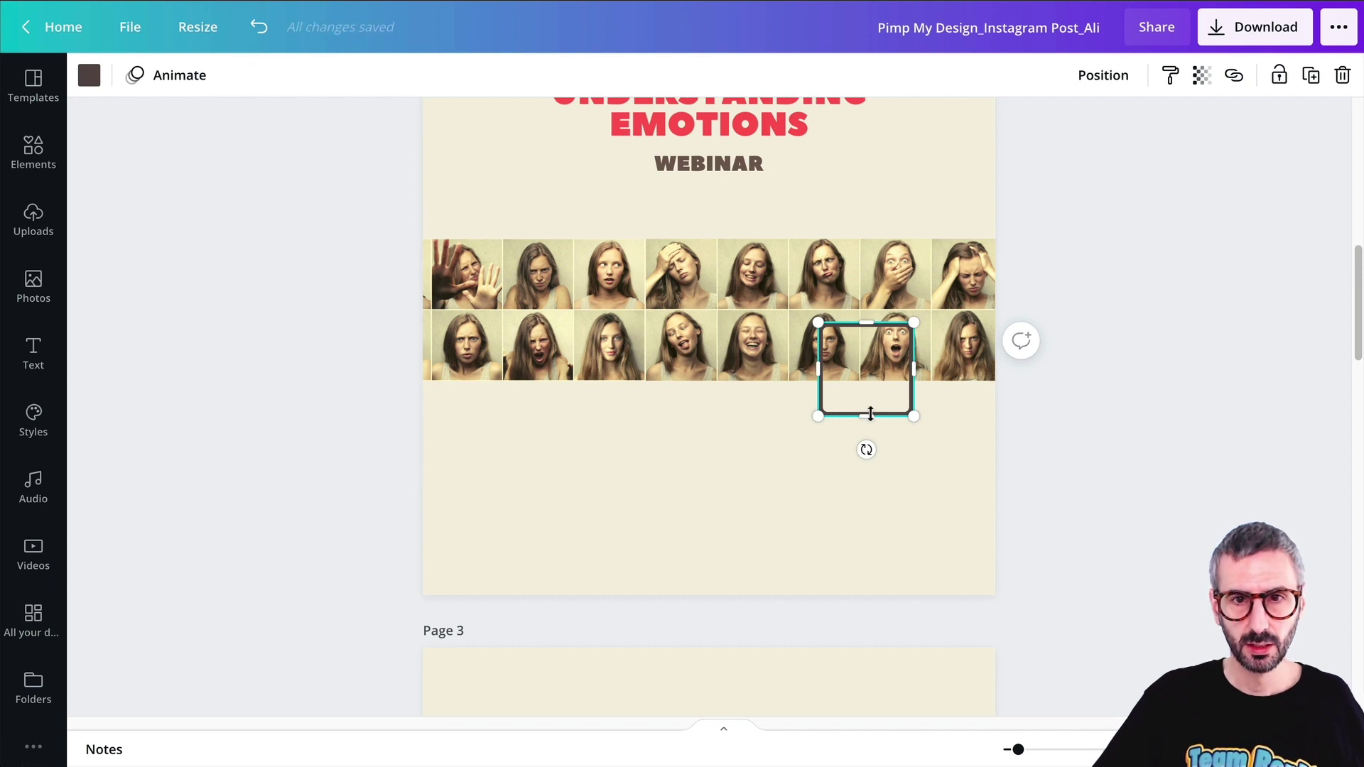
left_click_drag(895, 390, 928, 512)
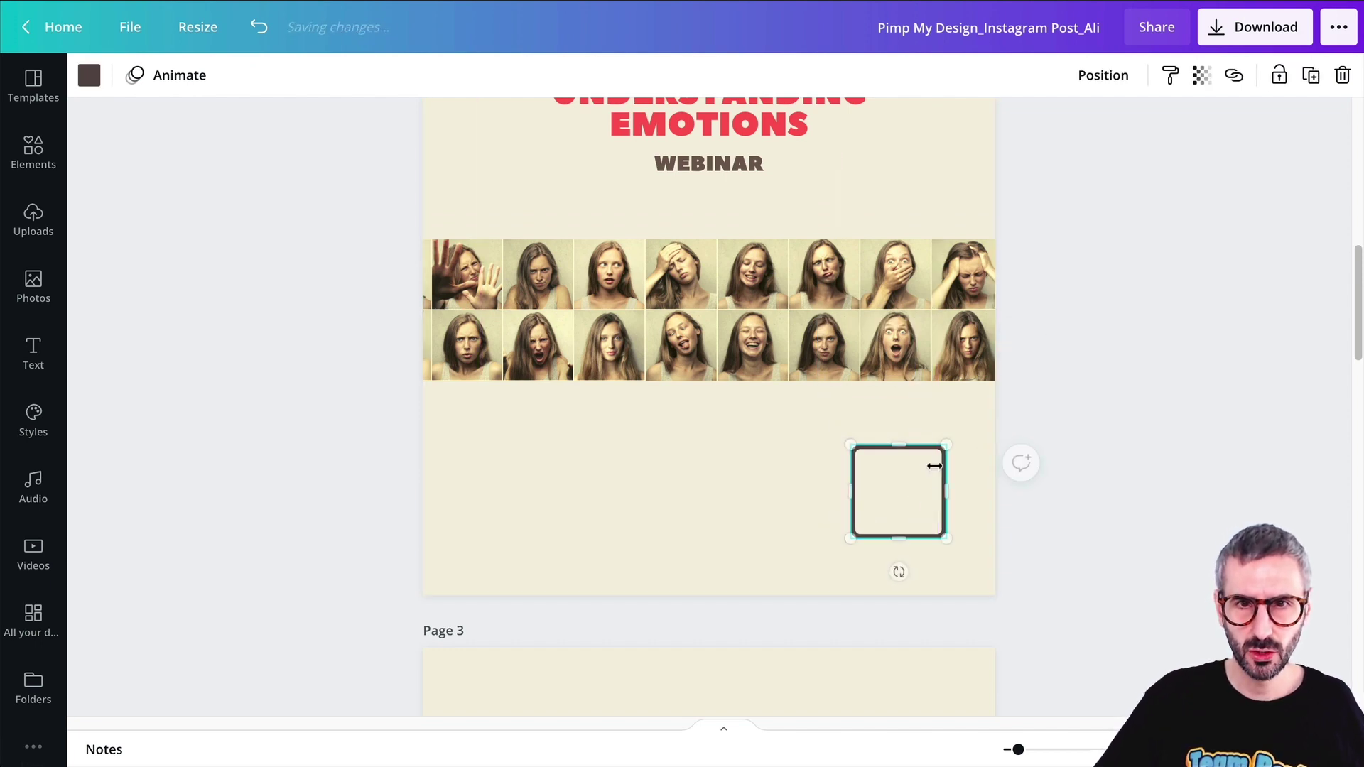
Step: Move the border off the page 1 portrait, then copy the portrait photo and paste it onto page 2
scroll(929, 472, "up", 8)
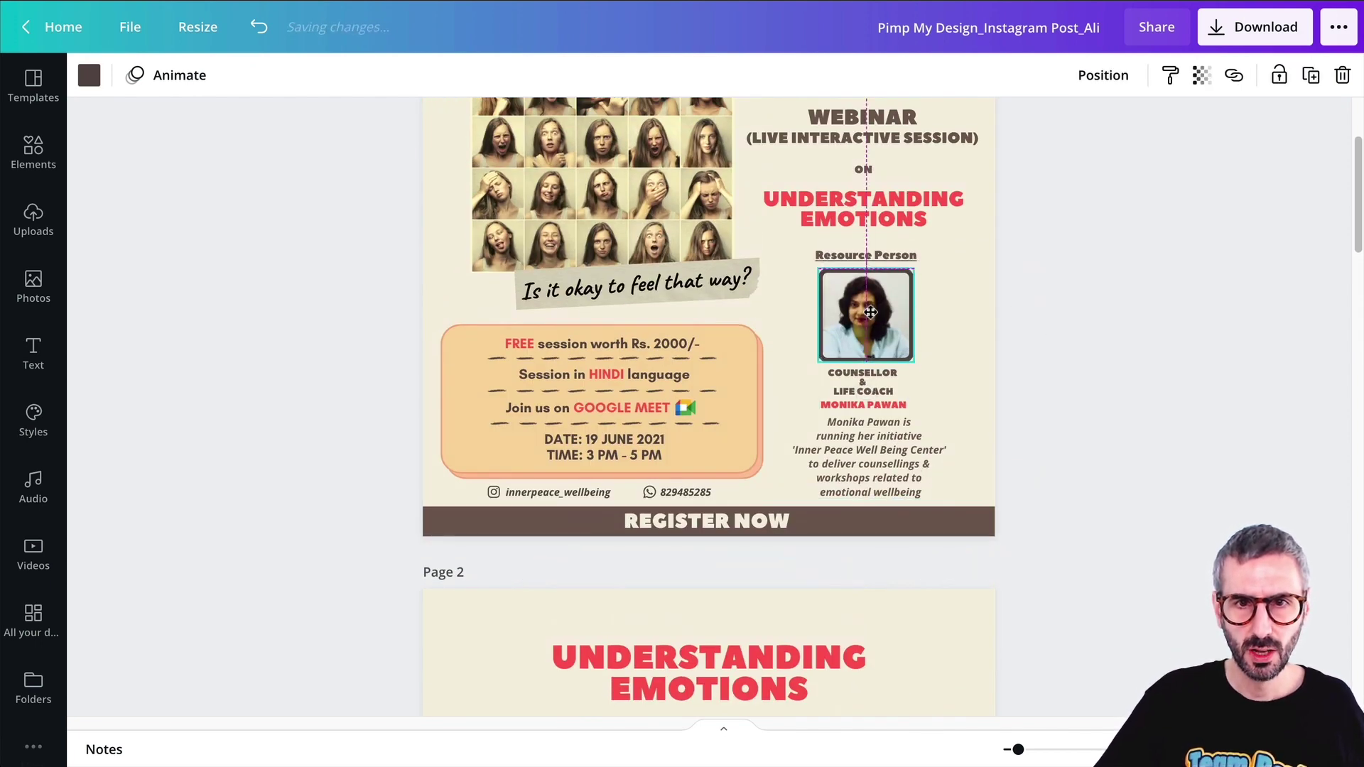
left_click_drag(873, 314, 968, 310)
left_click(823, 319)
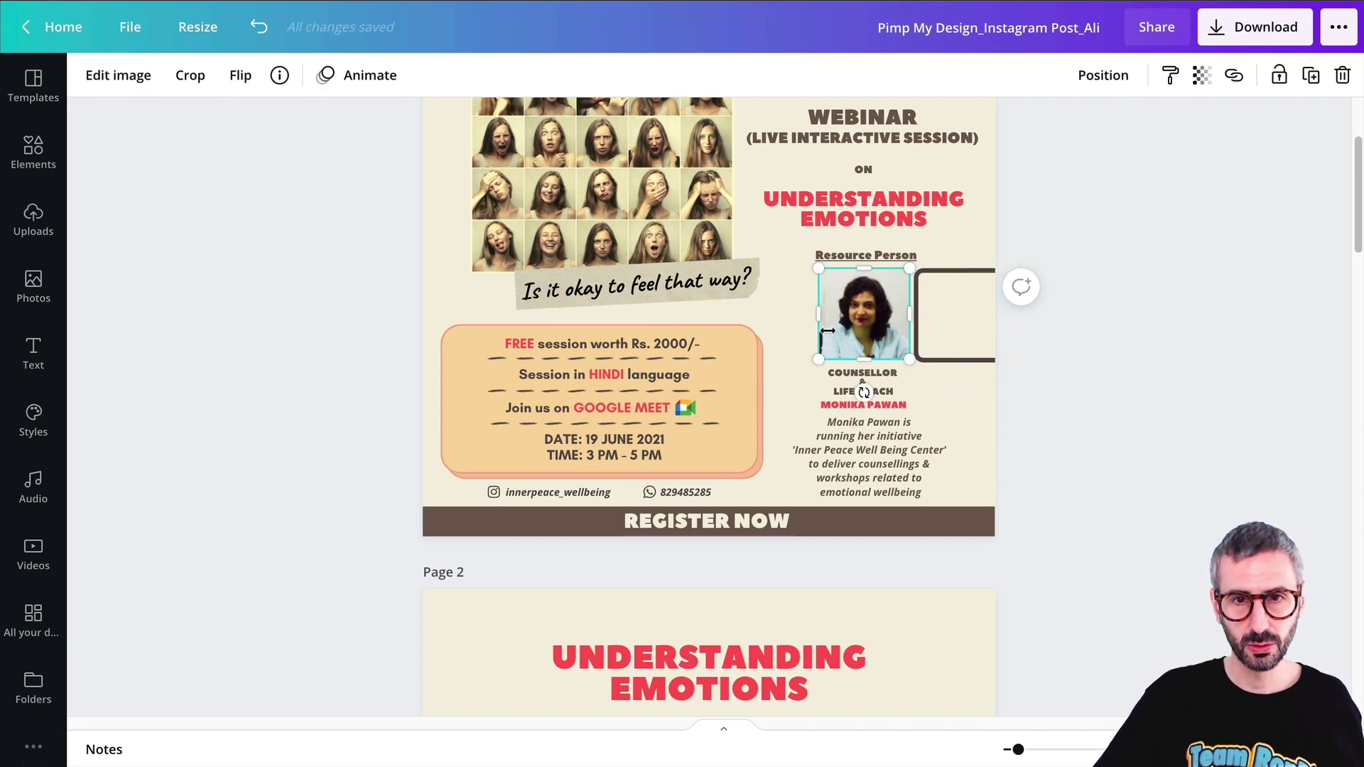
scroll(810, 423, "down", 7)
left_click(798, 476)
key("ctrl+v")
Step: Put the rounded border back around the speaker's portrait on page 1
scroll(799, 476, "up", 8)
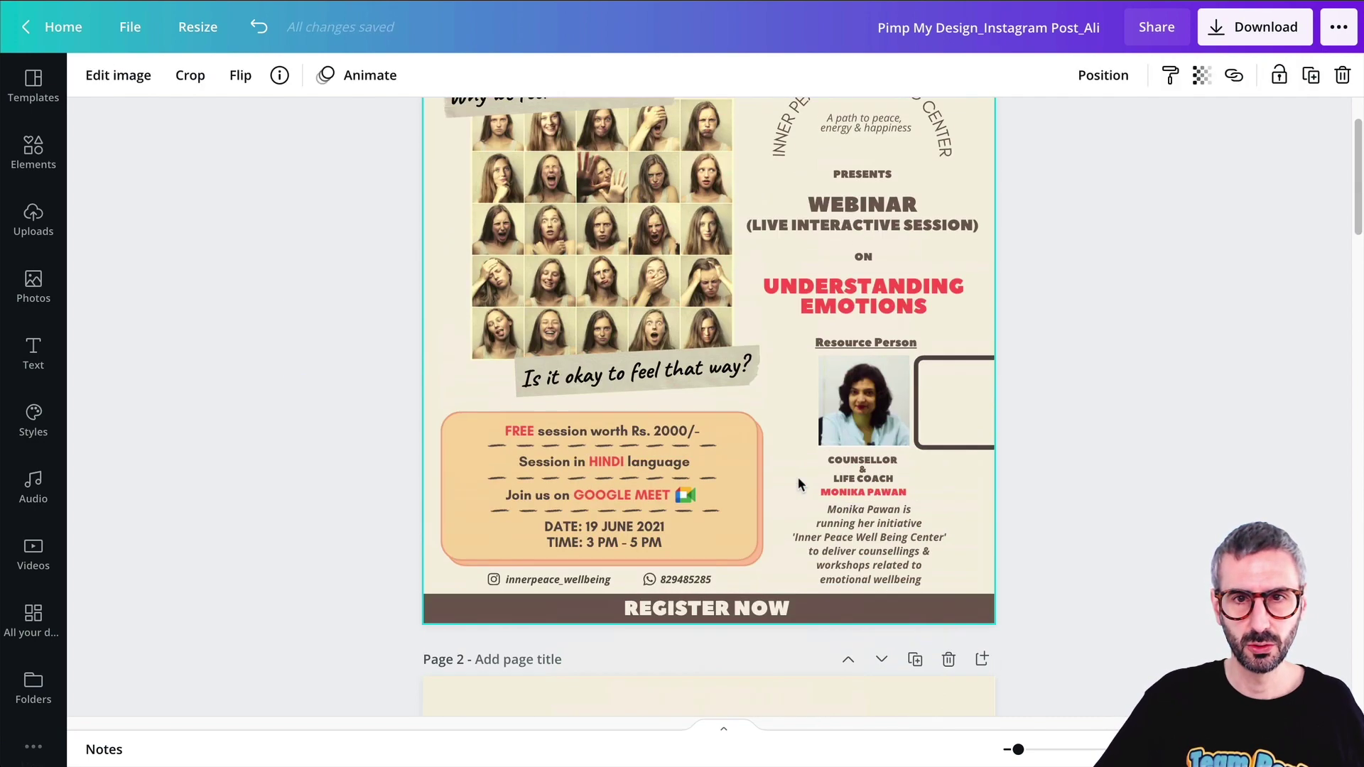
scroll(799, 476, "up", 2)
left_click(935, 463)
left_click_drag(935, 462, 843, 503)
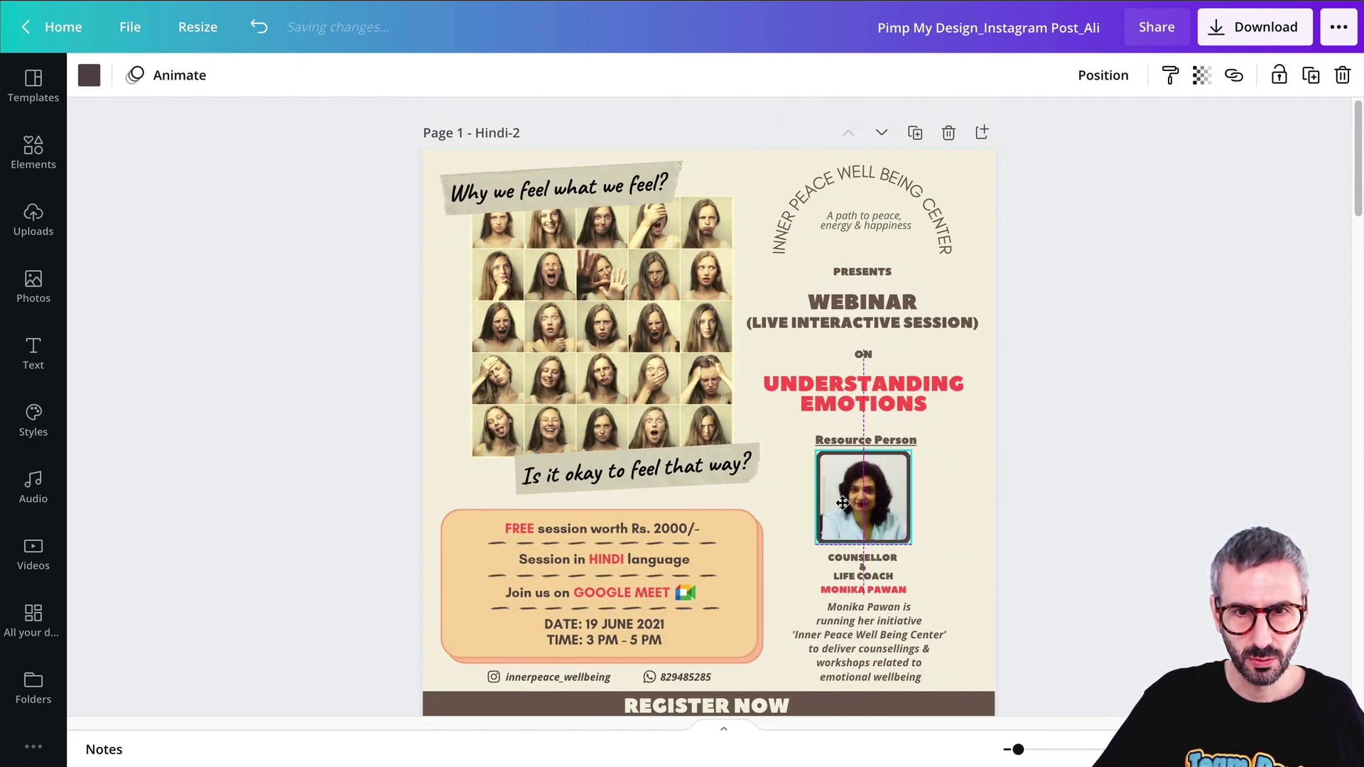
left_click(966, 506)
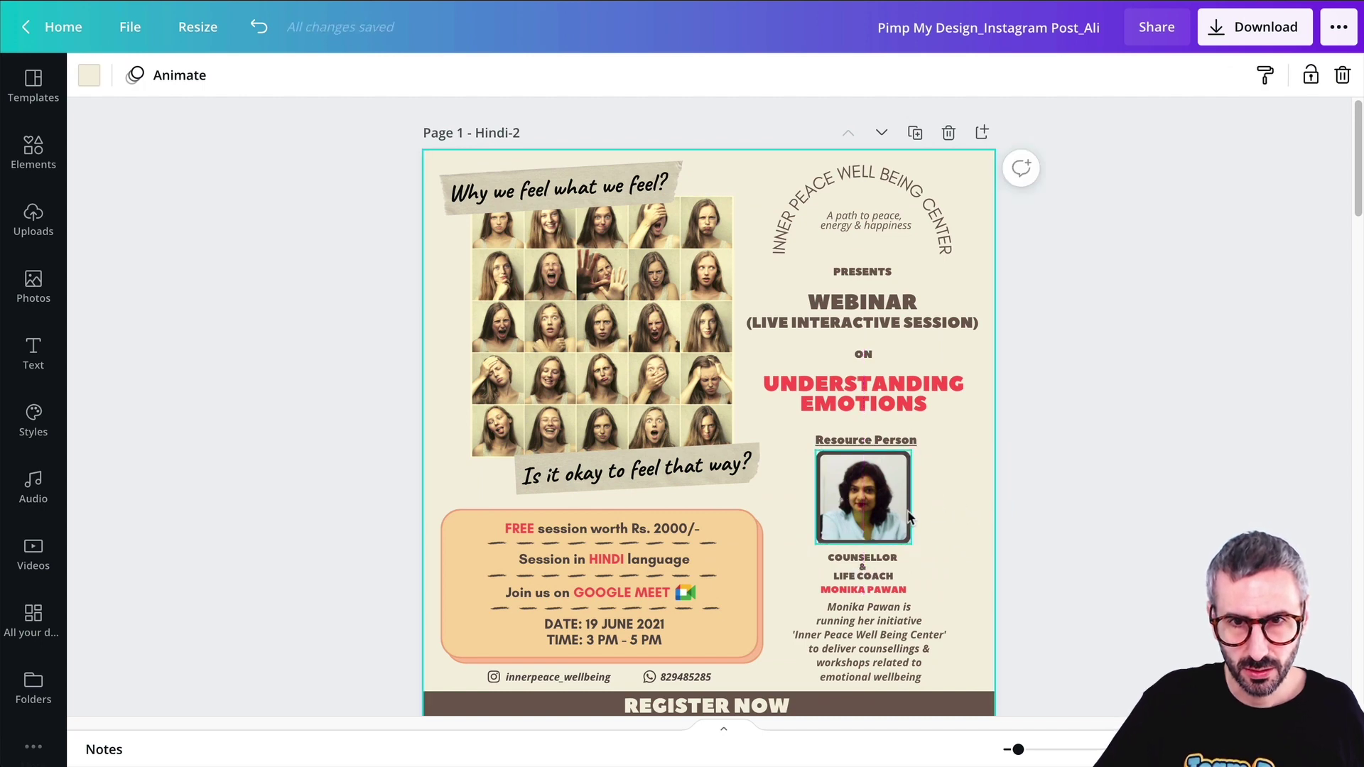
Step: Place the pasted portrait below the face strip on page 2 and delete the empty rounded border beside it
scroll(953, 539, "down", 2)
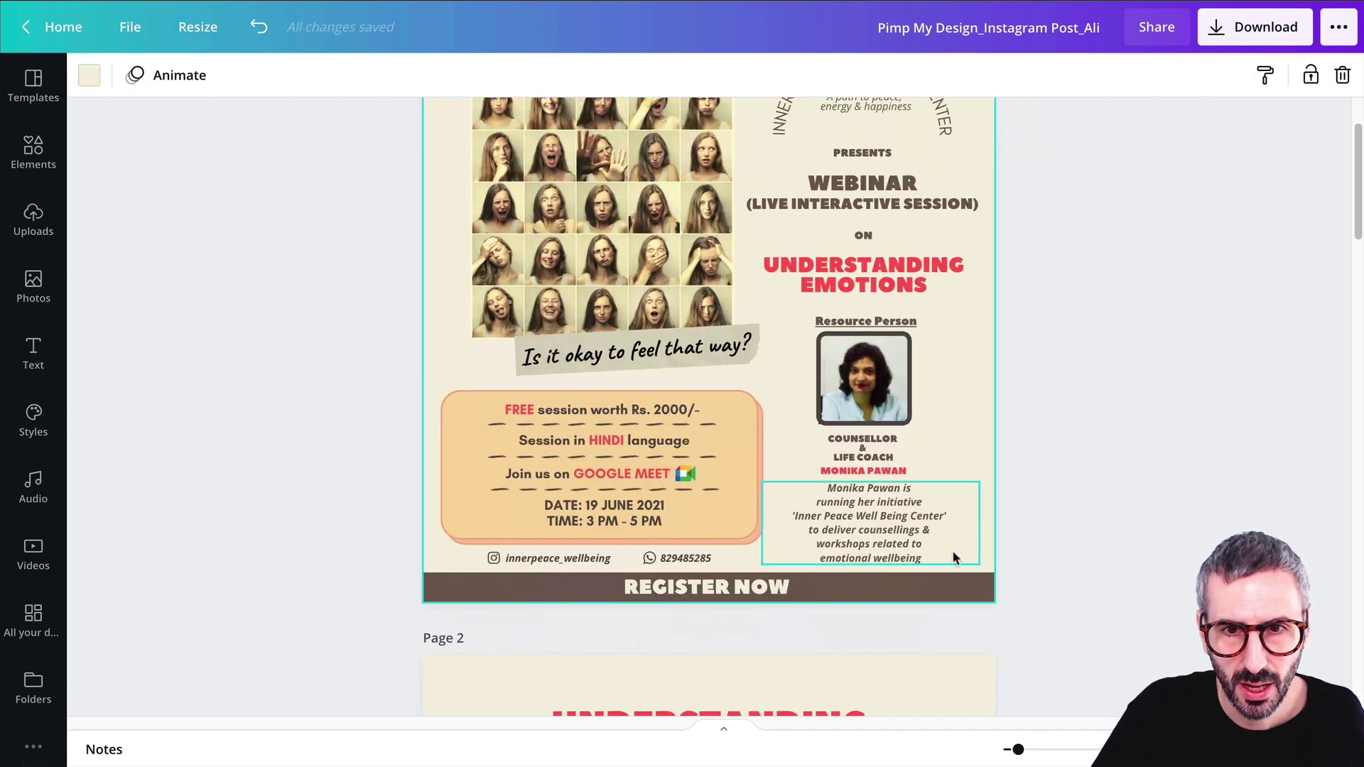
scroll(952, 550, "down", 7)
left_click_drag(885, 458, 785, 587)
left_click(873, 591)
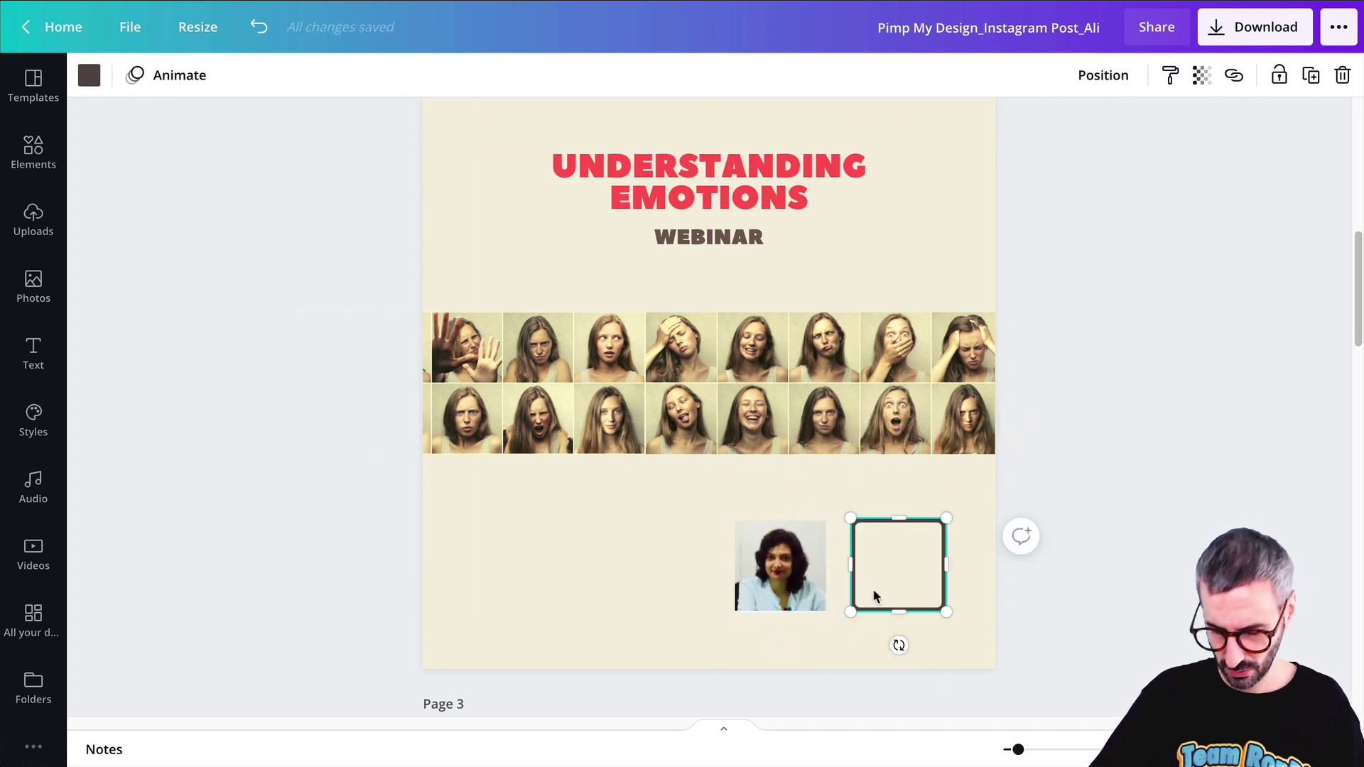
key("Delete")
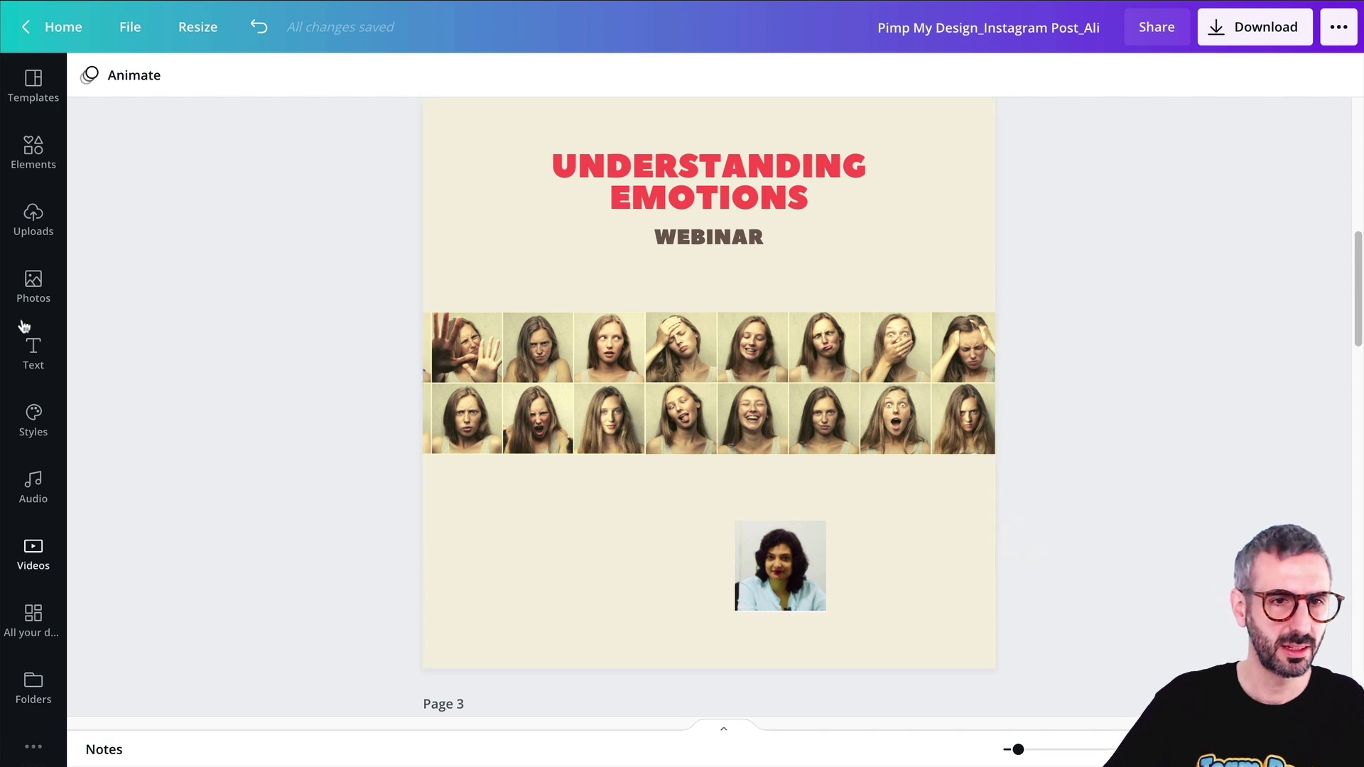
Step: Search the elements for "frame"
left_click(34, 157)
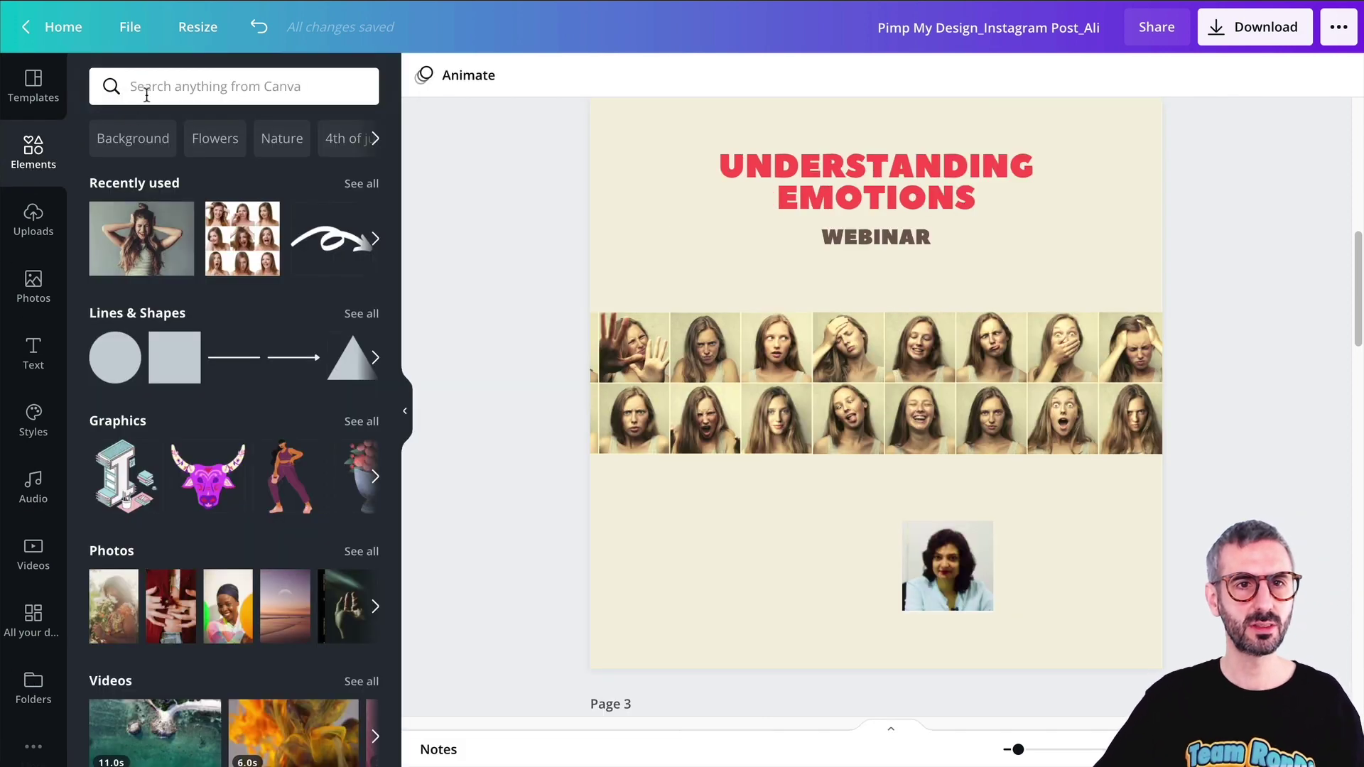
left_click(143, 88)
type("fra")
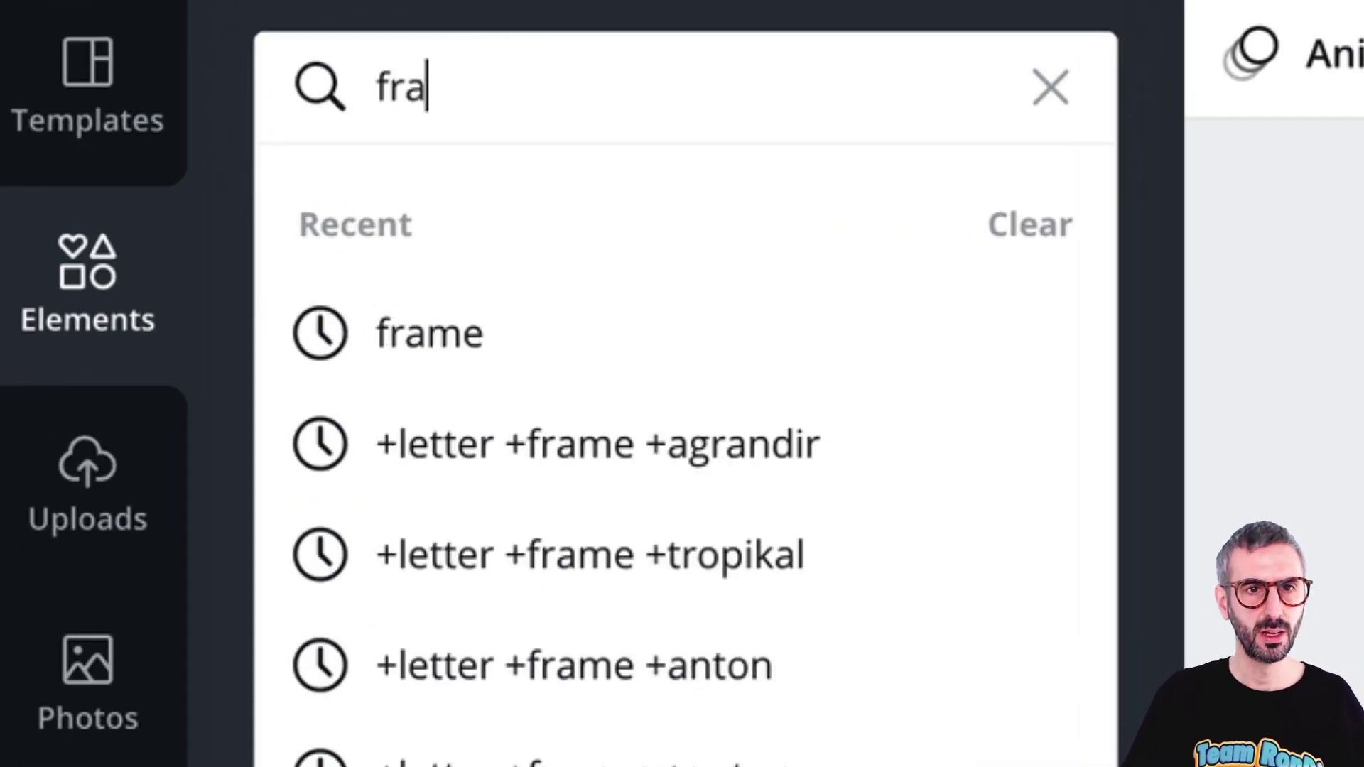
type("me")
key("Return")
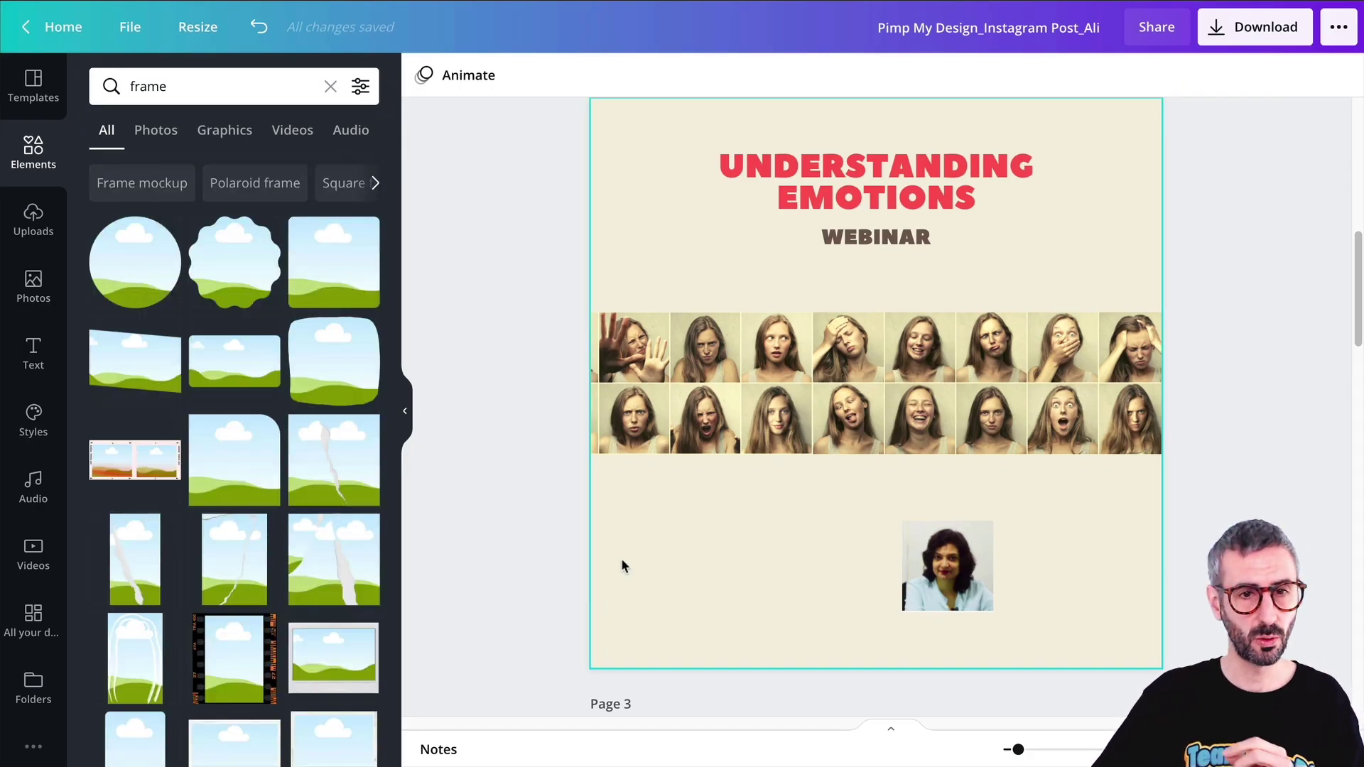
Step: Add a small outlined rounded-square frame below the face strip on page 2 and fill it with the speaker's portrait
scroll(1069, 352, "up", 4)
scroll(1055, 361, "down", 5)
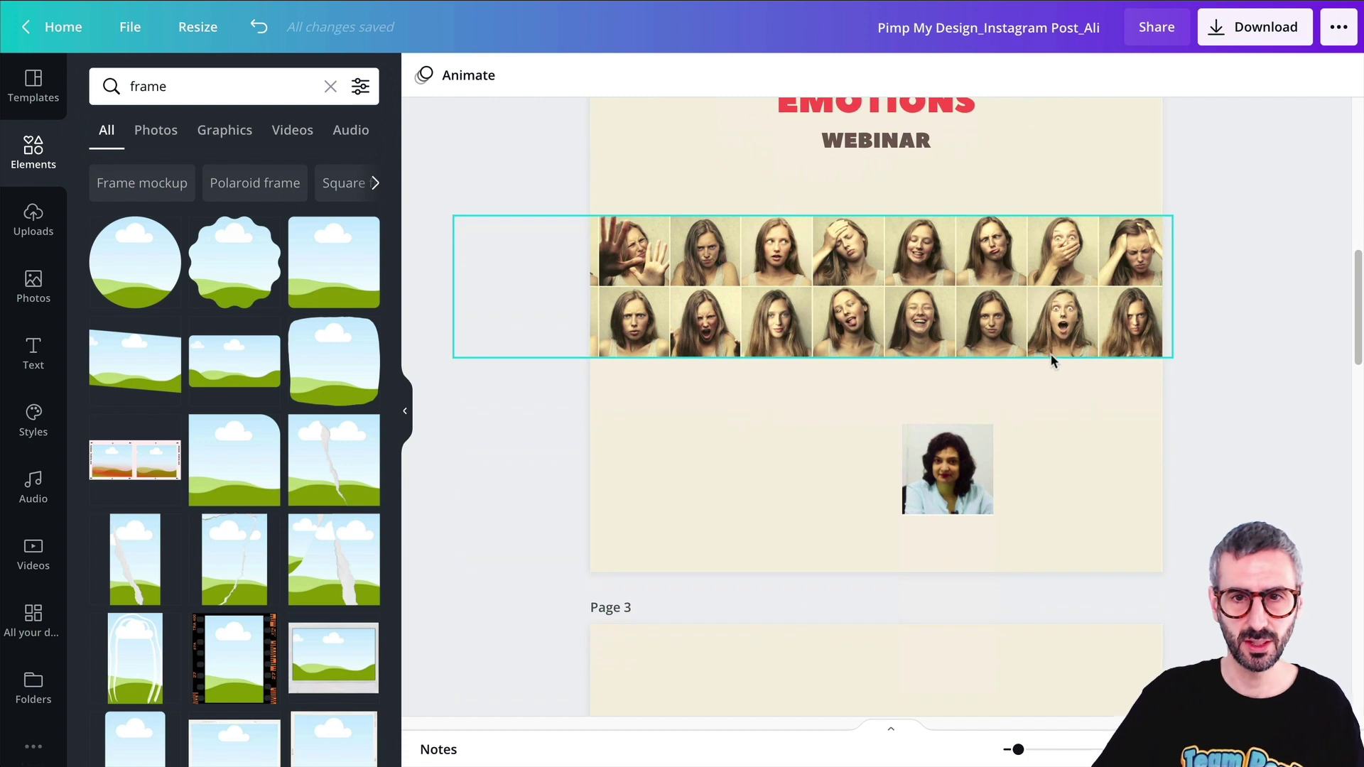
scroll(284, 521, "down", 5)
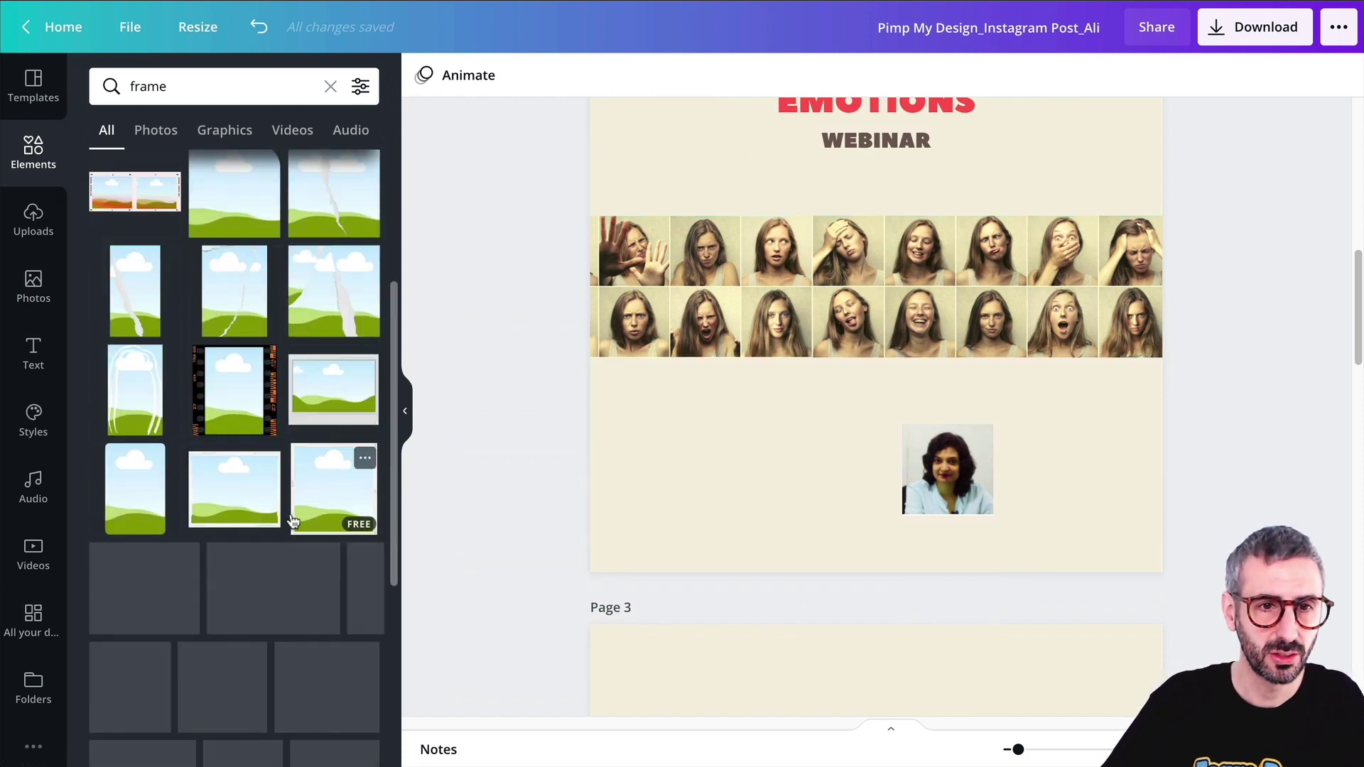
scroll(293, 521, "down", 1)
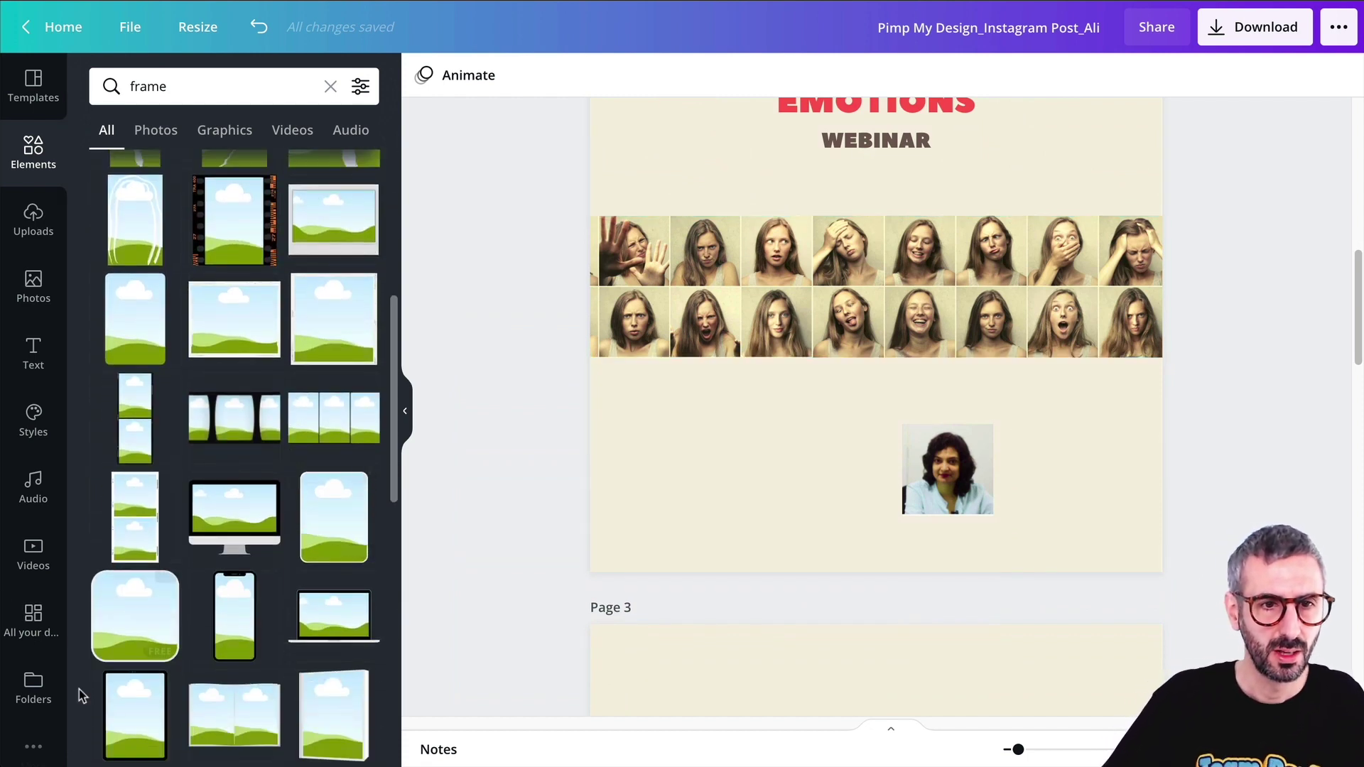
left_click(156, 623)
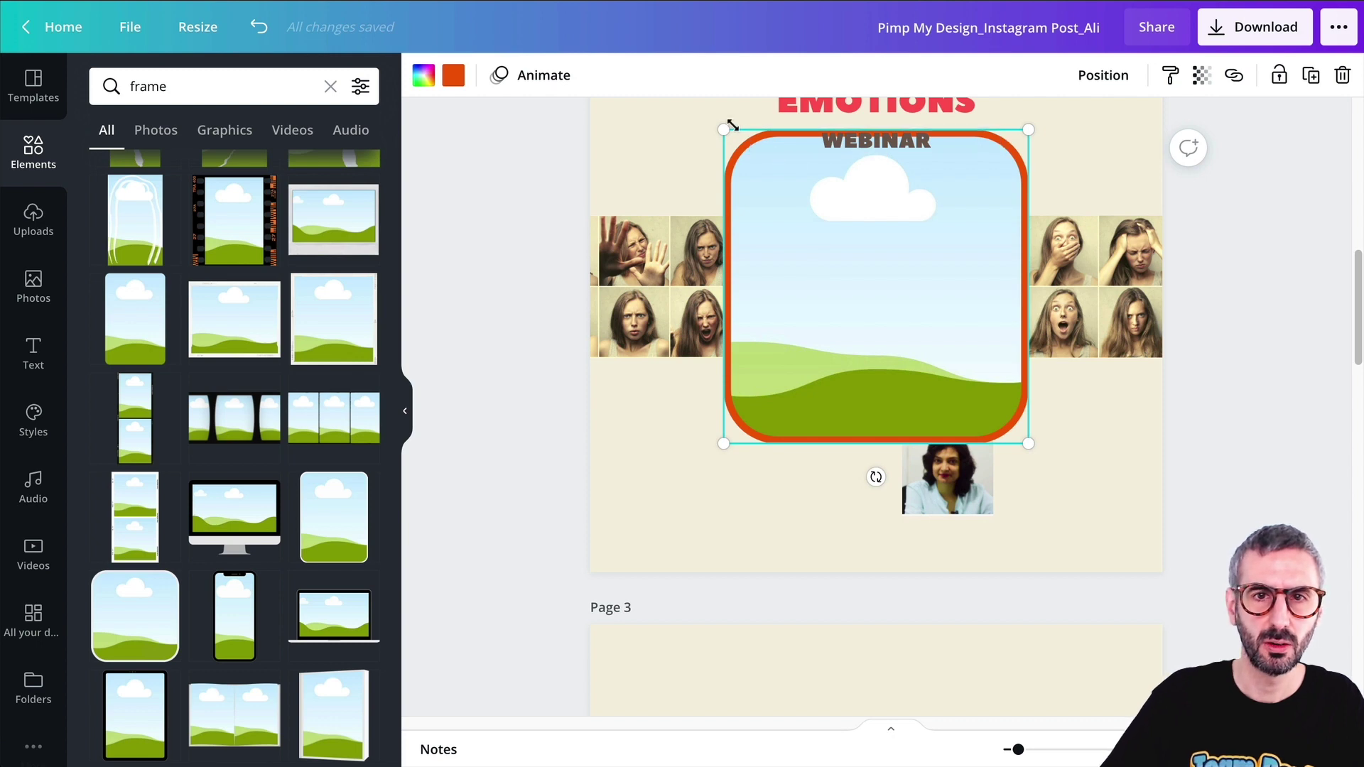
left_click_drag(723, 129, 891, 303)
left_click_drag(938, 458, 864, 534)
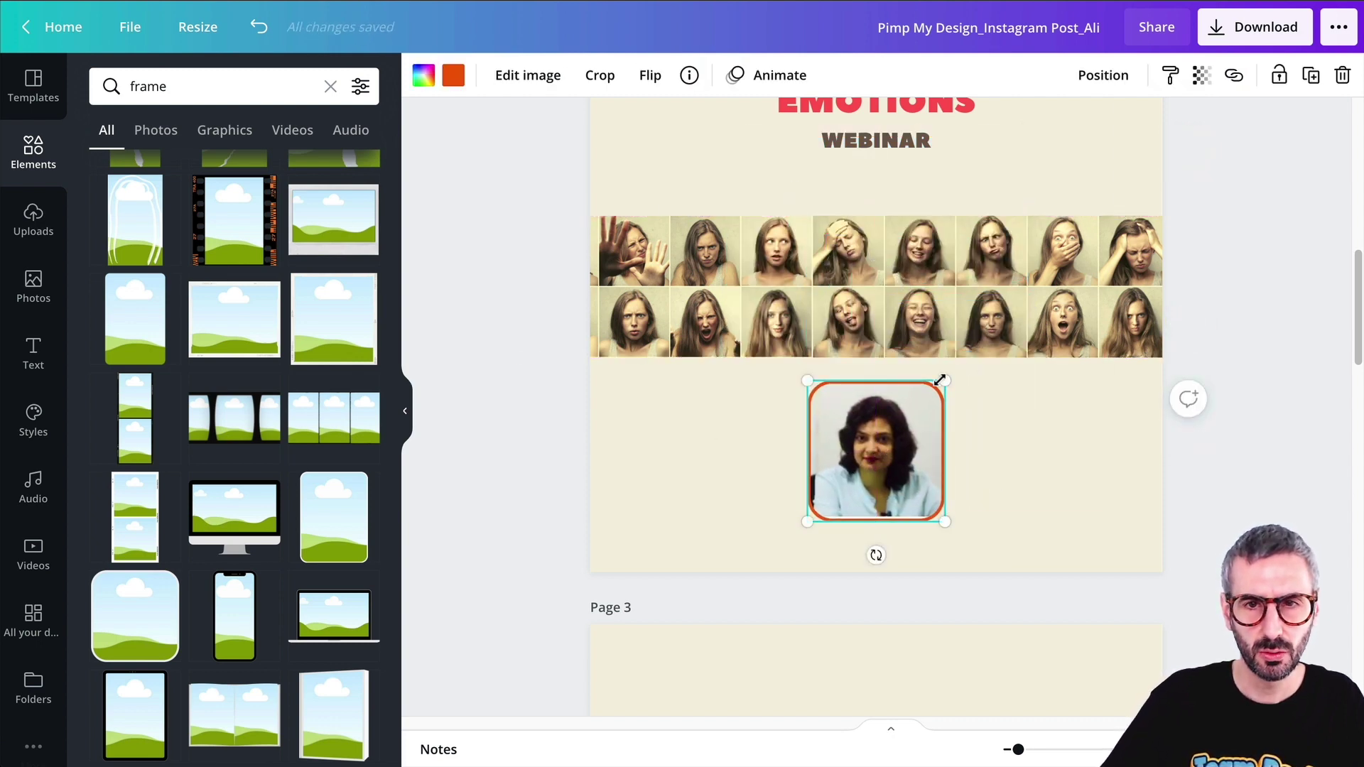
Step: Shrink the framed portrait below the face strip on page 2 and recolour its border to the title's red
left_click_drag(940, 380, 906, 417)
left_click_drag(857, 484, 878, 442)
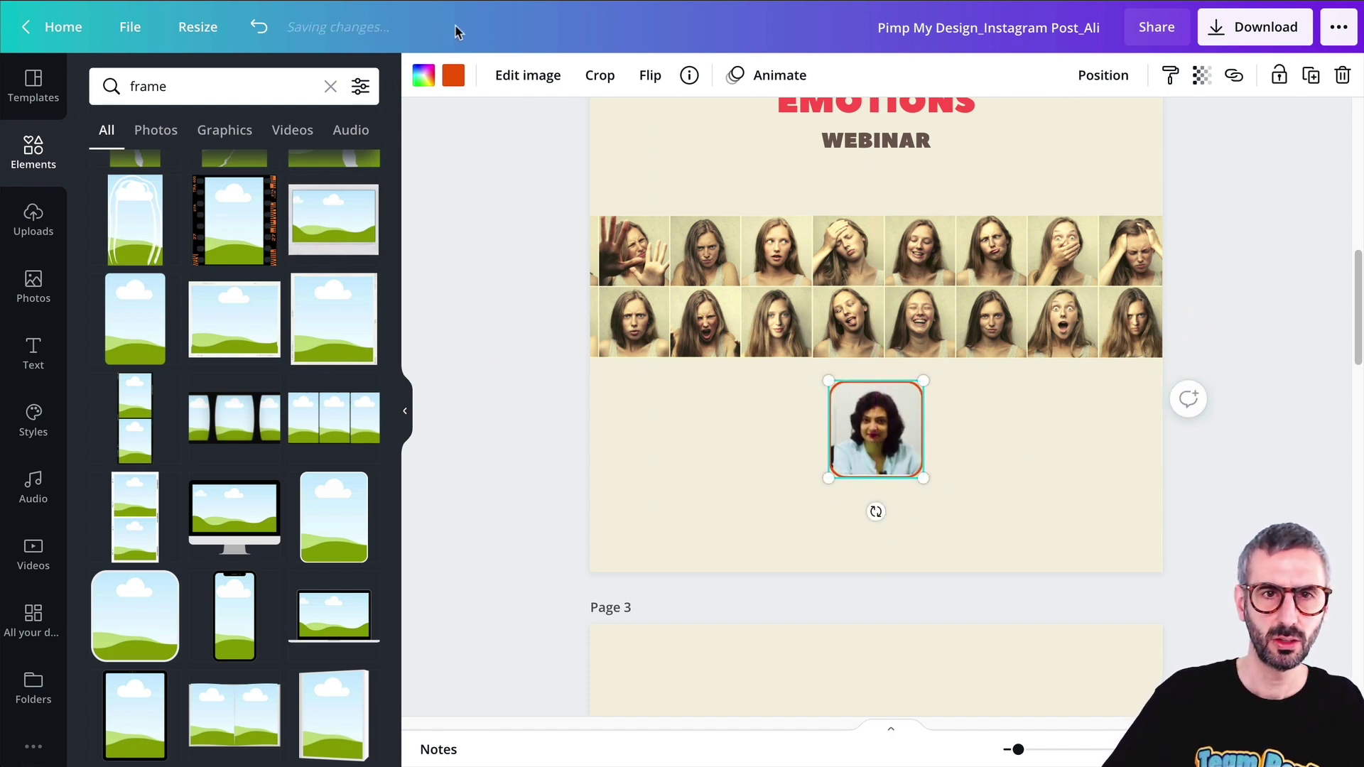
scroll(557, 183, "up", 2)
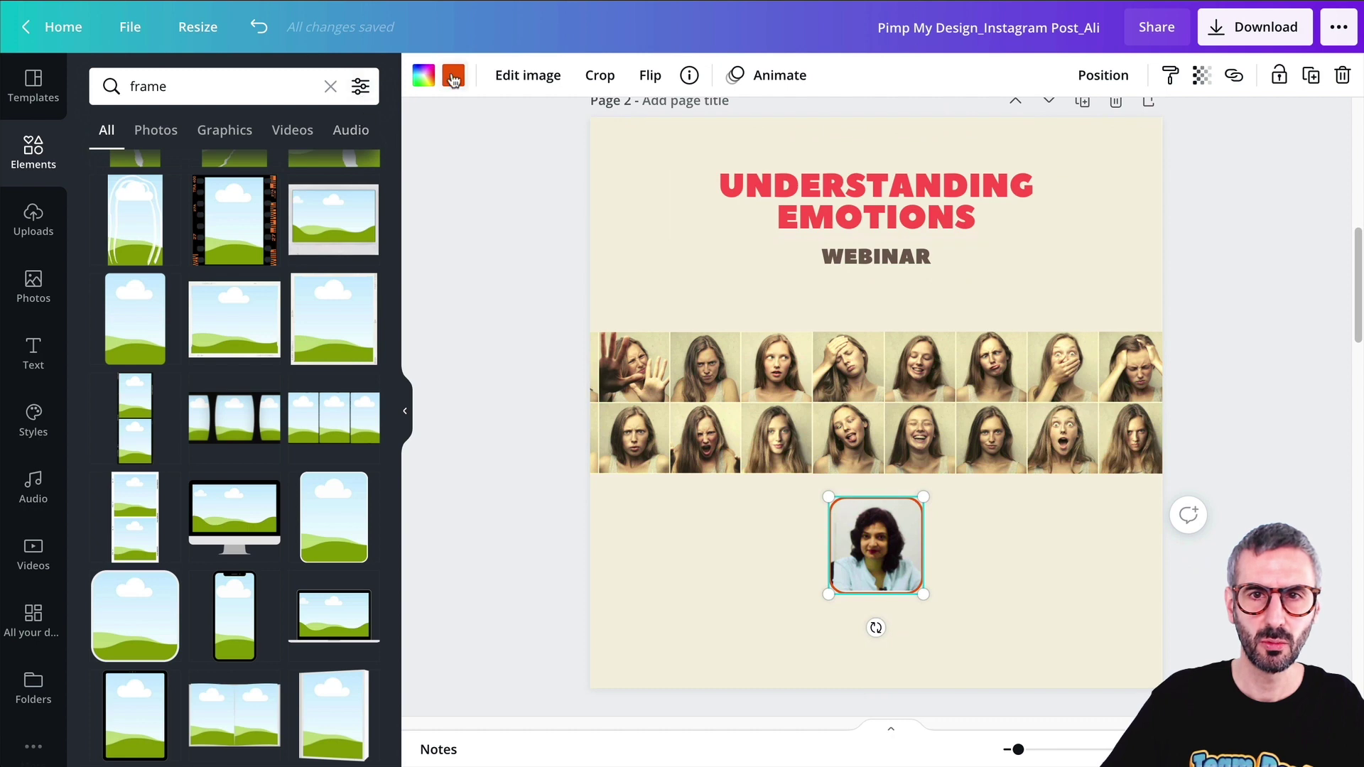
left_click(453, 76)
left_click(159, 223)
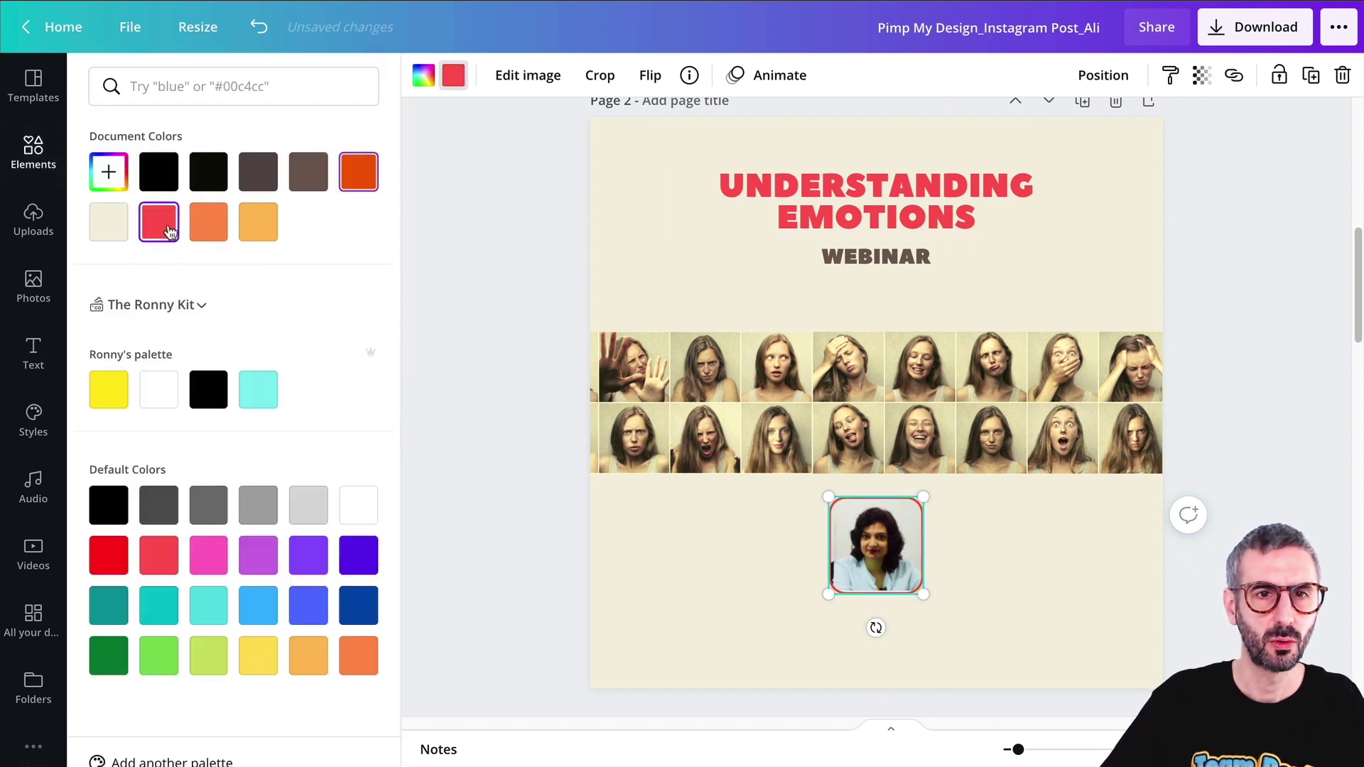
left_click(782, 565)
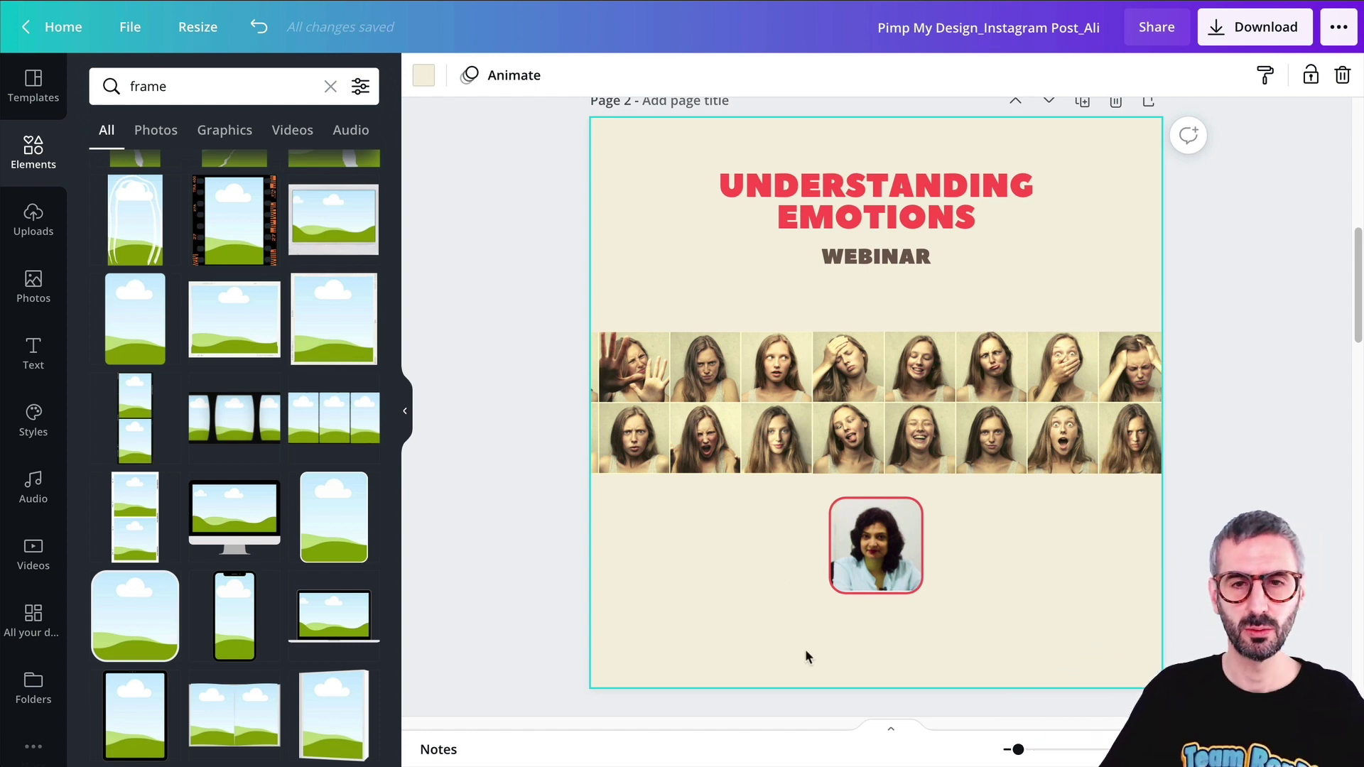
Step: Copy the speaker's title and name text from page 1 onto page 2 beside the portrait
scroll(829, 621, "up", 10)
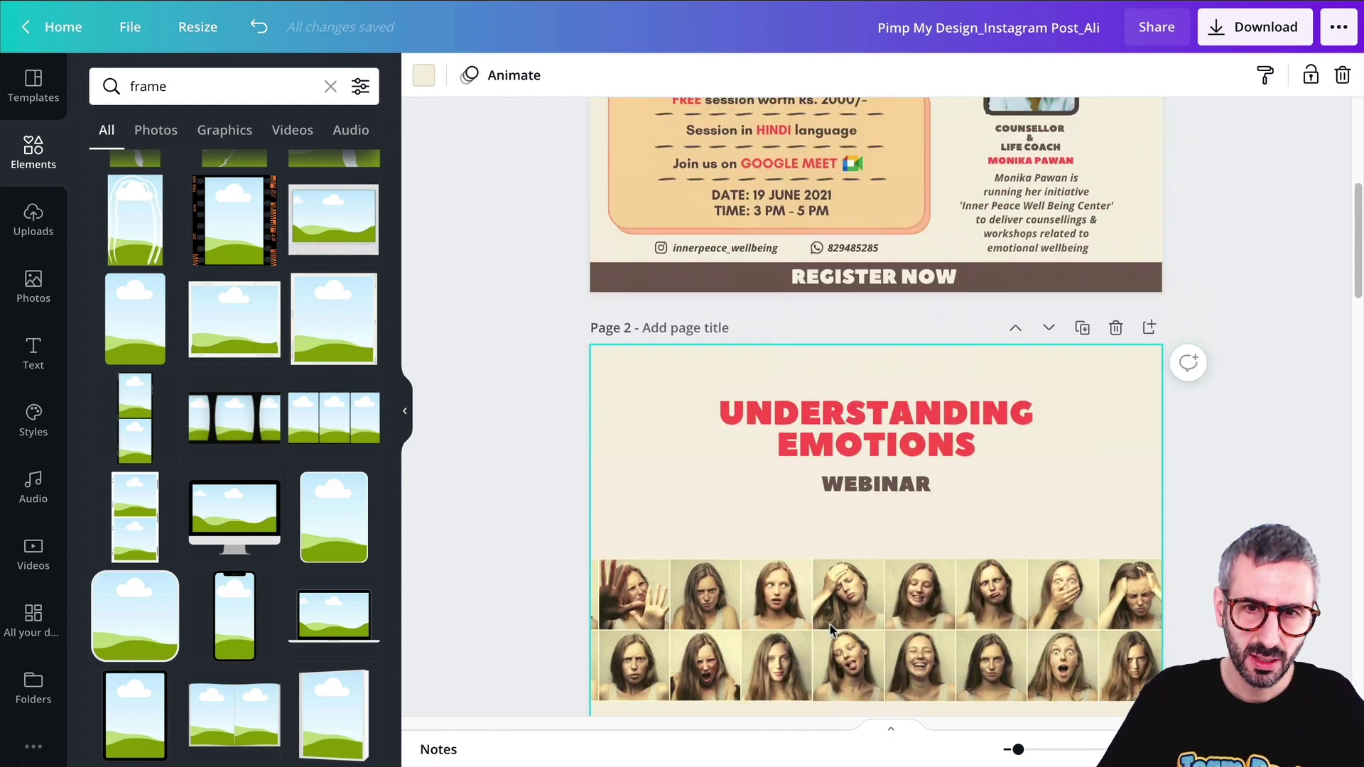
scroll(860, 497, "down", 3)
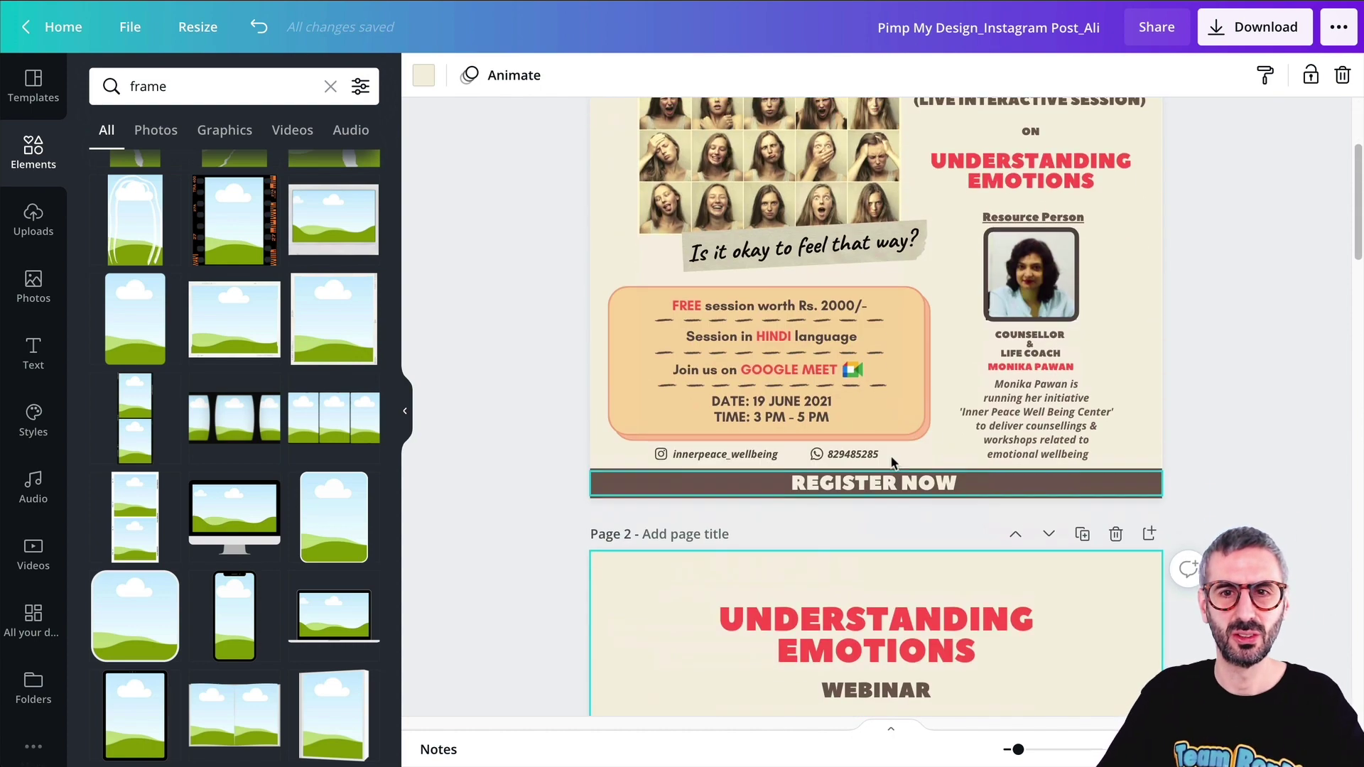
left_click(1061, 368)
scroll(1059, 367, "down", 8)
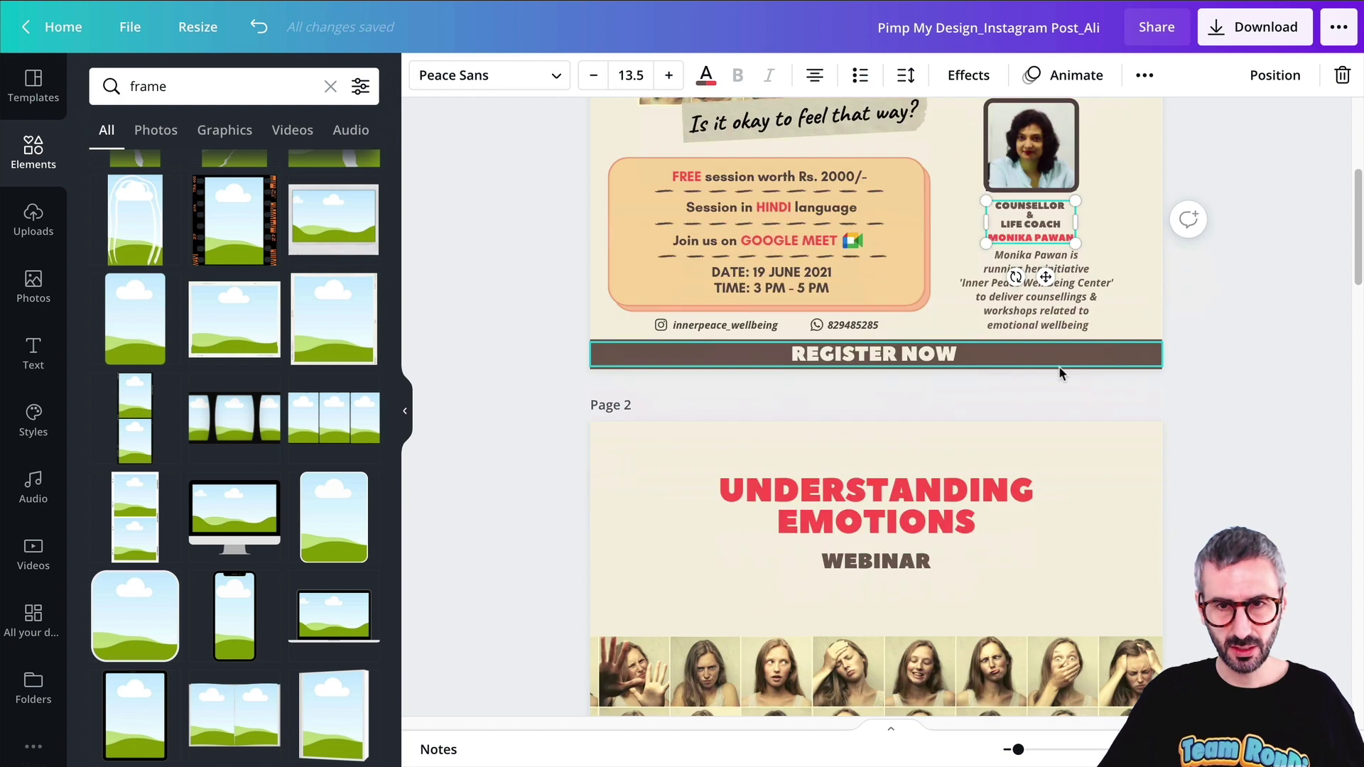
left_click(1036, 471)
key("ctrl+v")
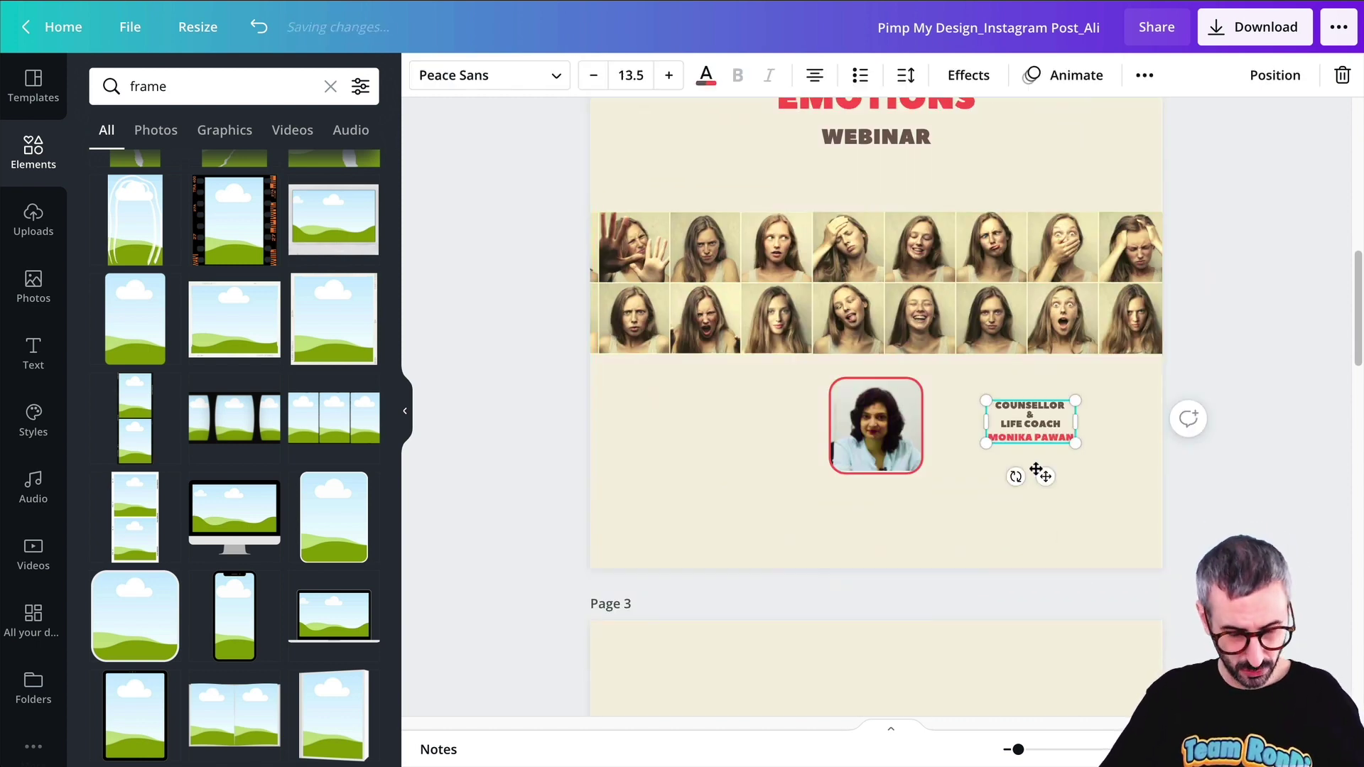
left_click(959, 511)
left_click(1000, 441)
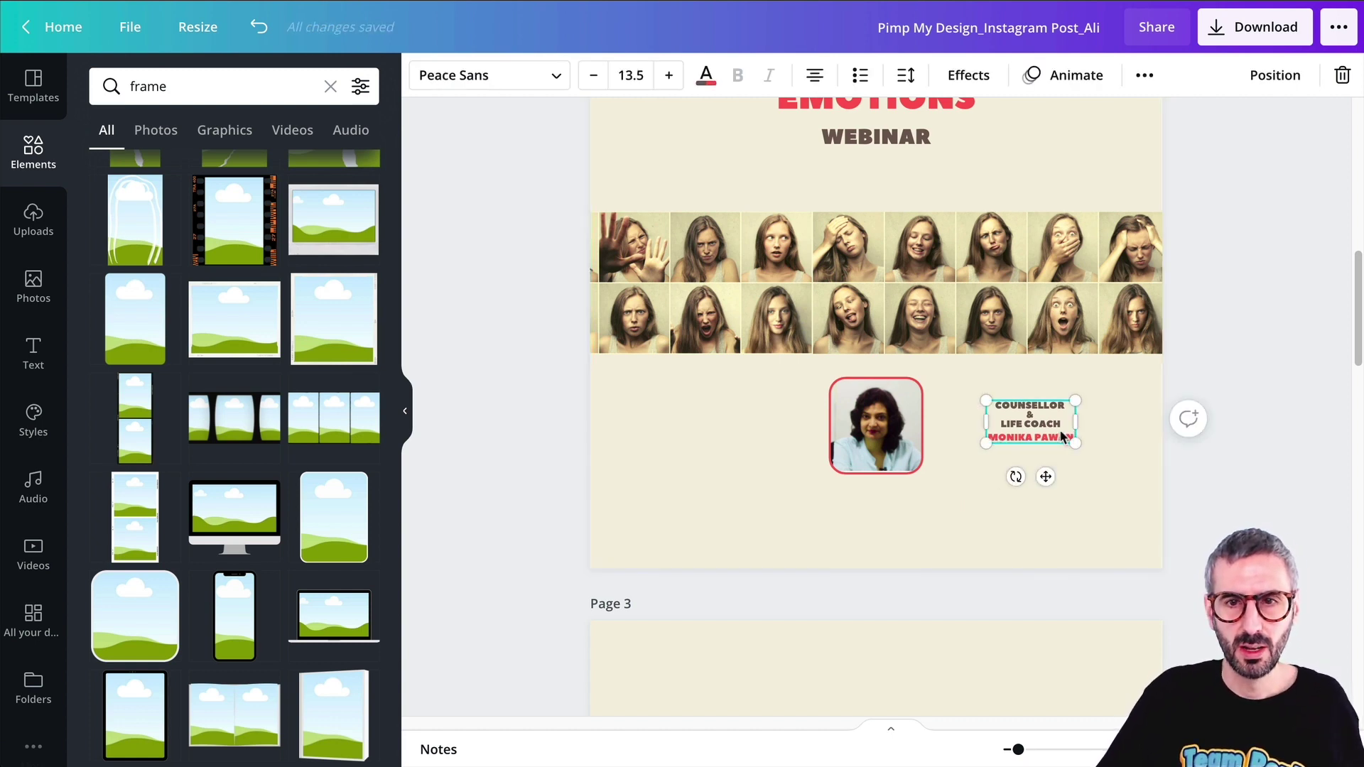
Step: Duplicate the pasted speaker text and reduce the copy nearest the portrait to the speaker's name only
left_click_drag(1029, 432, 1072, 509)
key("ctrl+d")
left_click(998, 419)
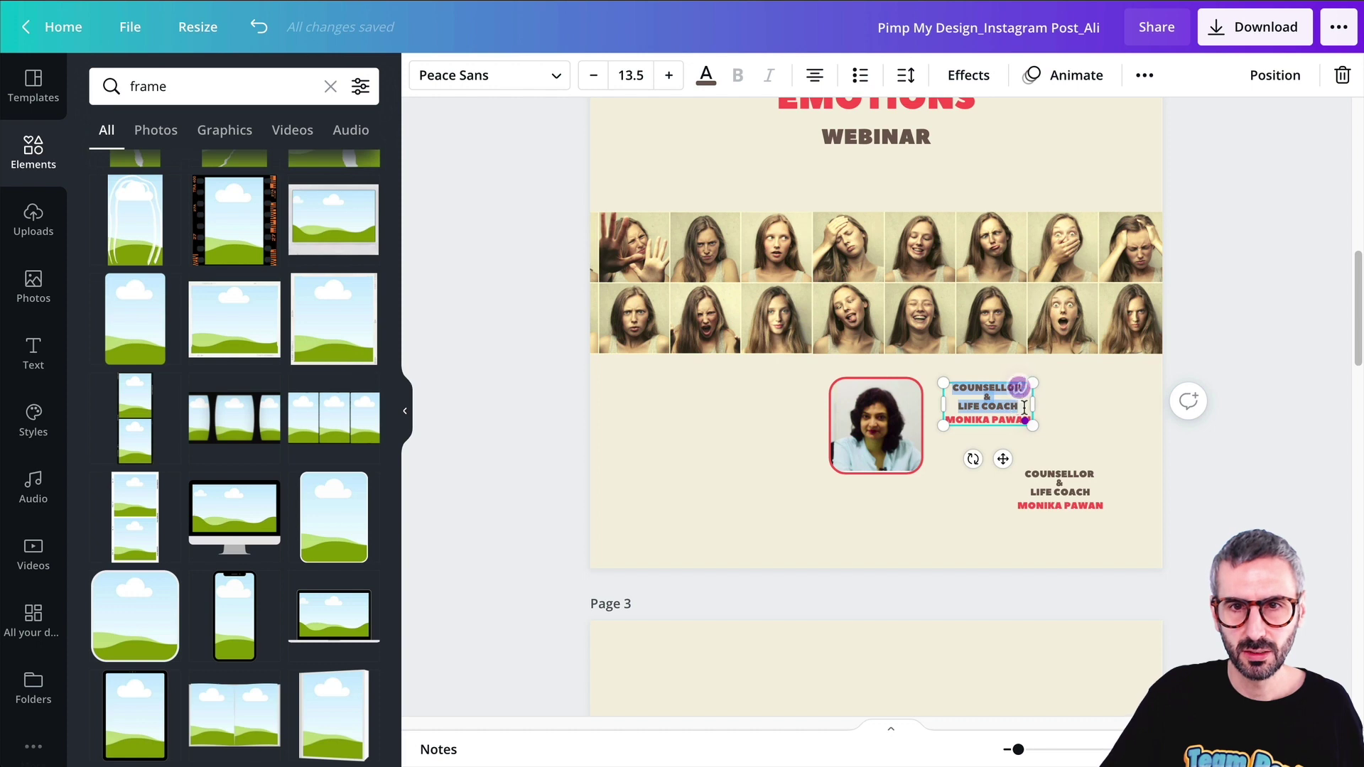
key("BackSpace")
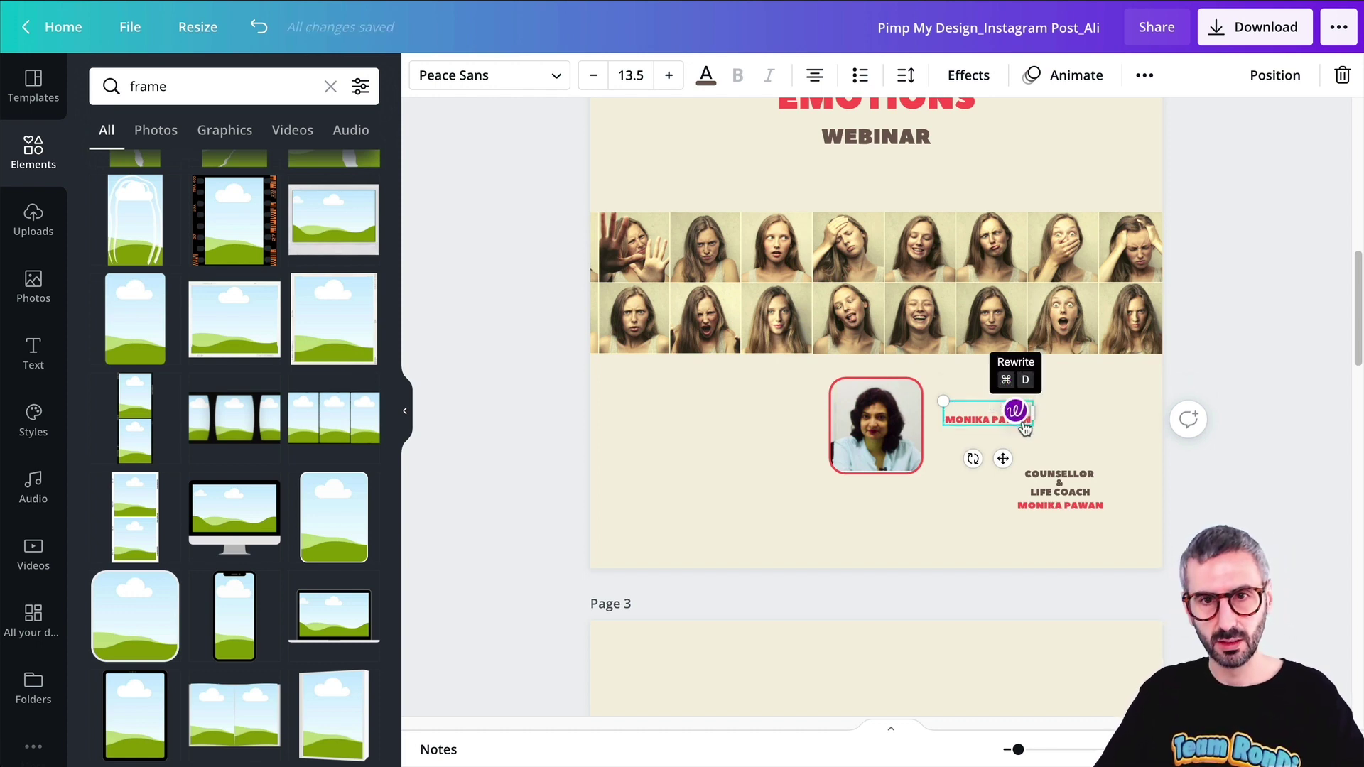
left_click(968, 450)
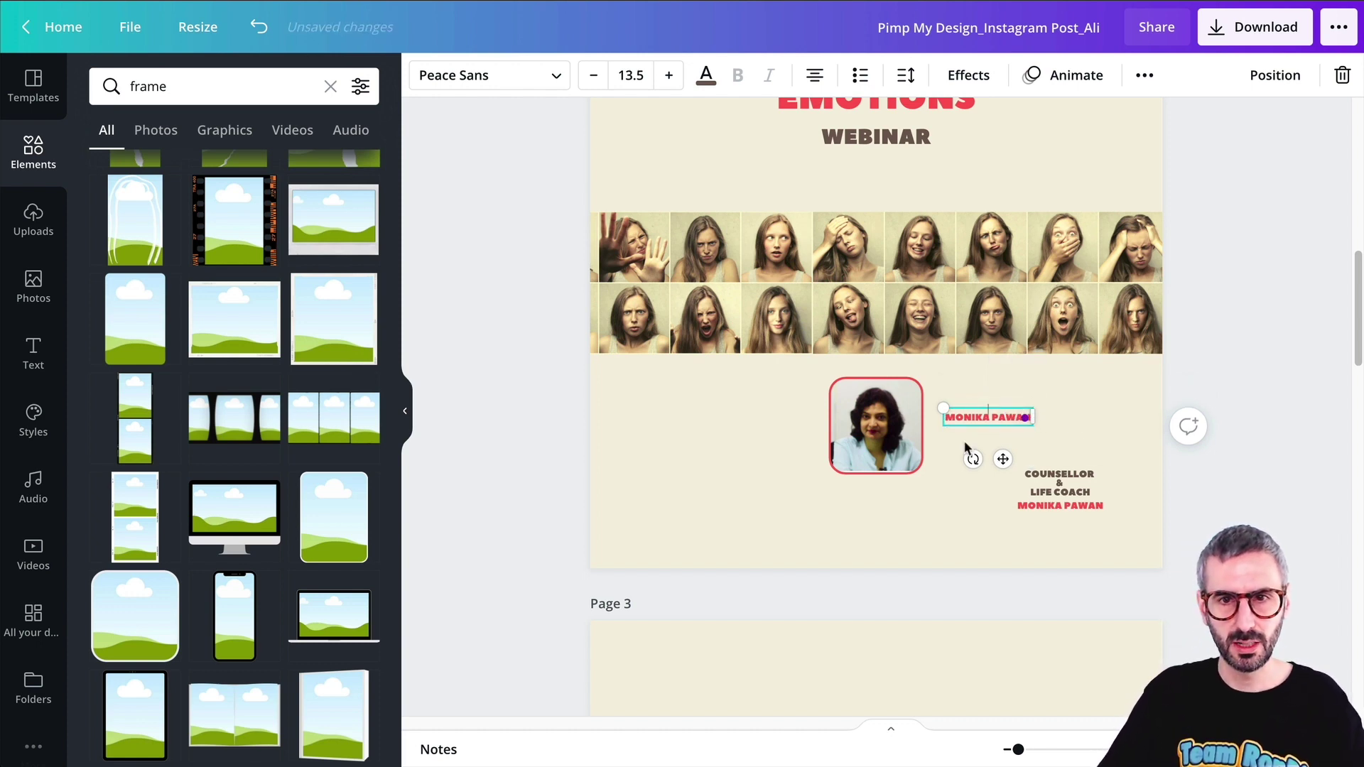
left_click(992, 426)
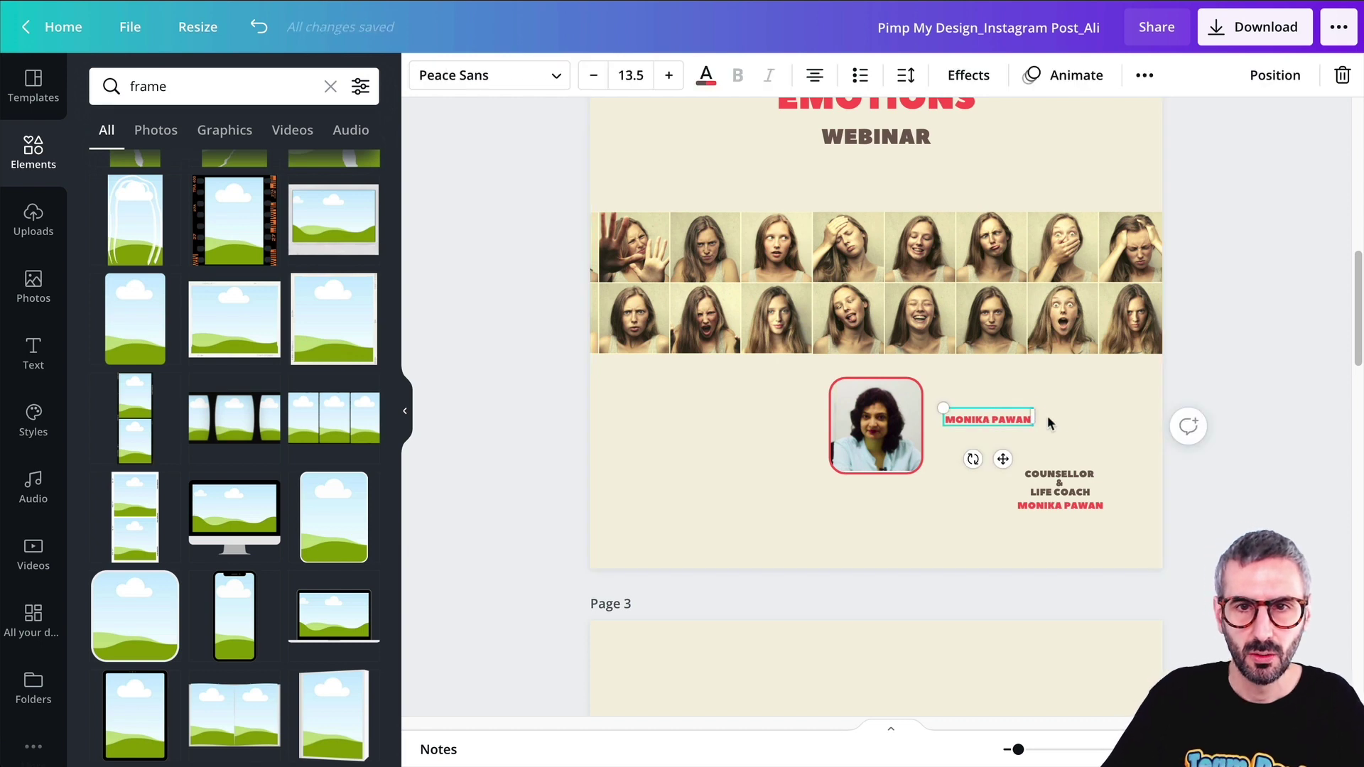
Step: Enlarge the speaker's name to font size 25.8 and place it beside the upper part of the portrait
left_click_drag(995, 419, 931, 392)
left_click(913, 536)
left_click_drag(1032, 408, 1044, 395)
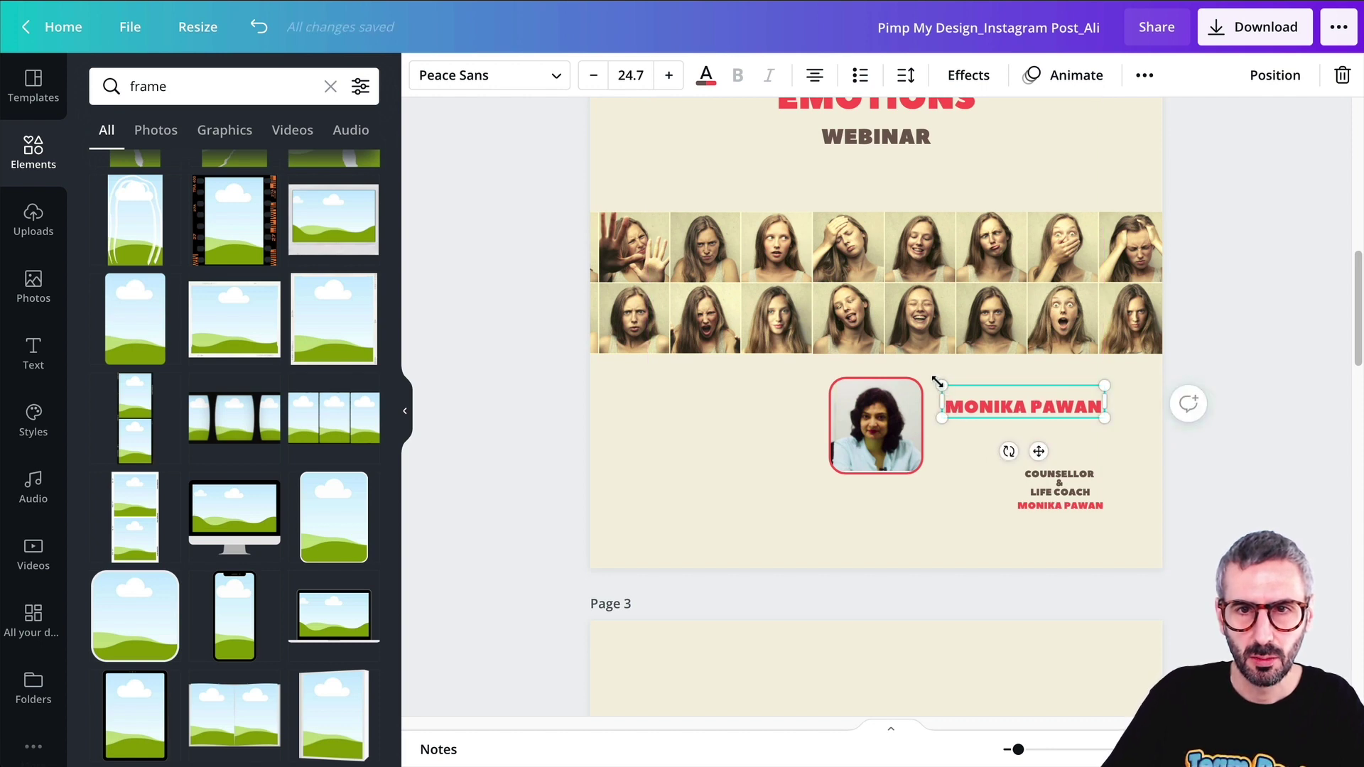
left_click_drag(938, 383, 929, 381)
left_click(898, 554)
Step: Remove the name from the other speaker text and place the remaining title under the large name, matching its width
left_click(1044, 495)
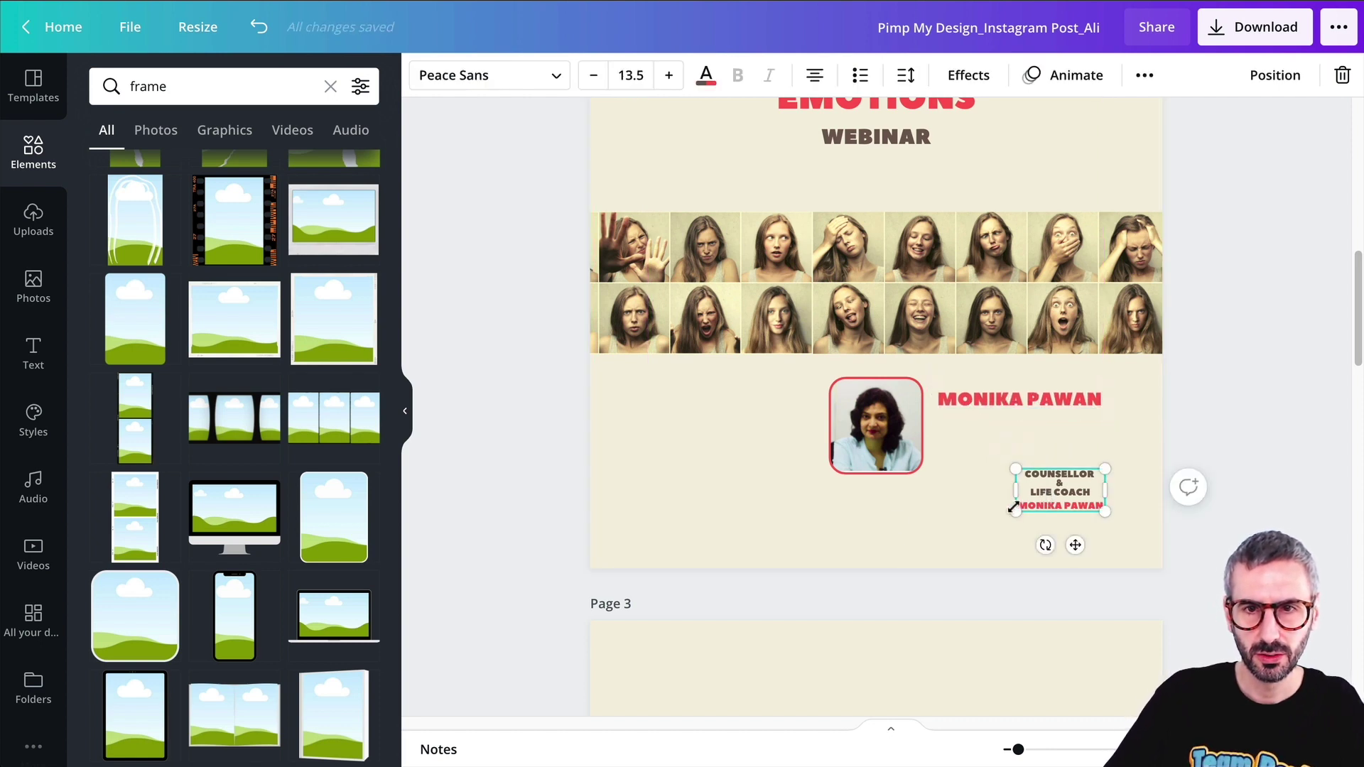
key("BackSpace")
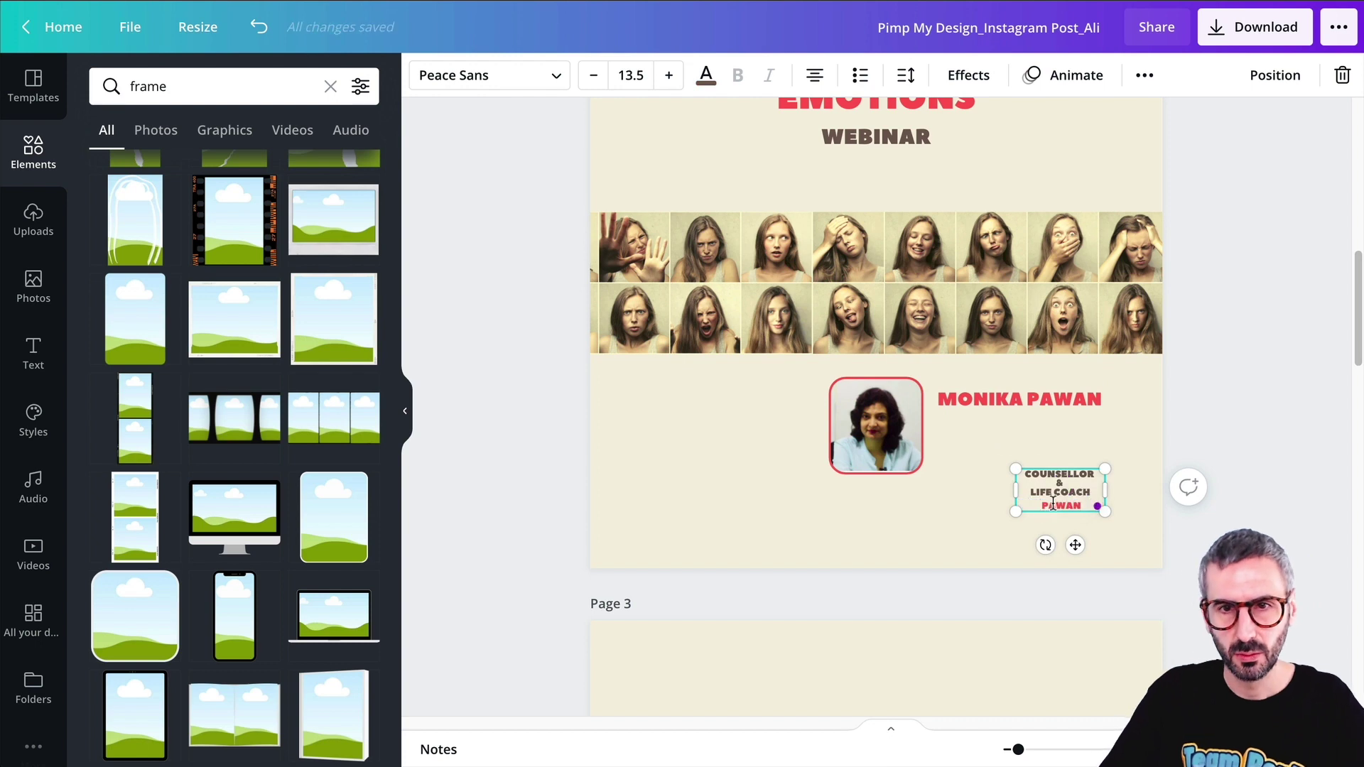
key("BackSpace")
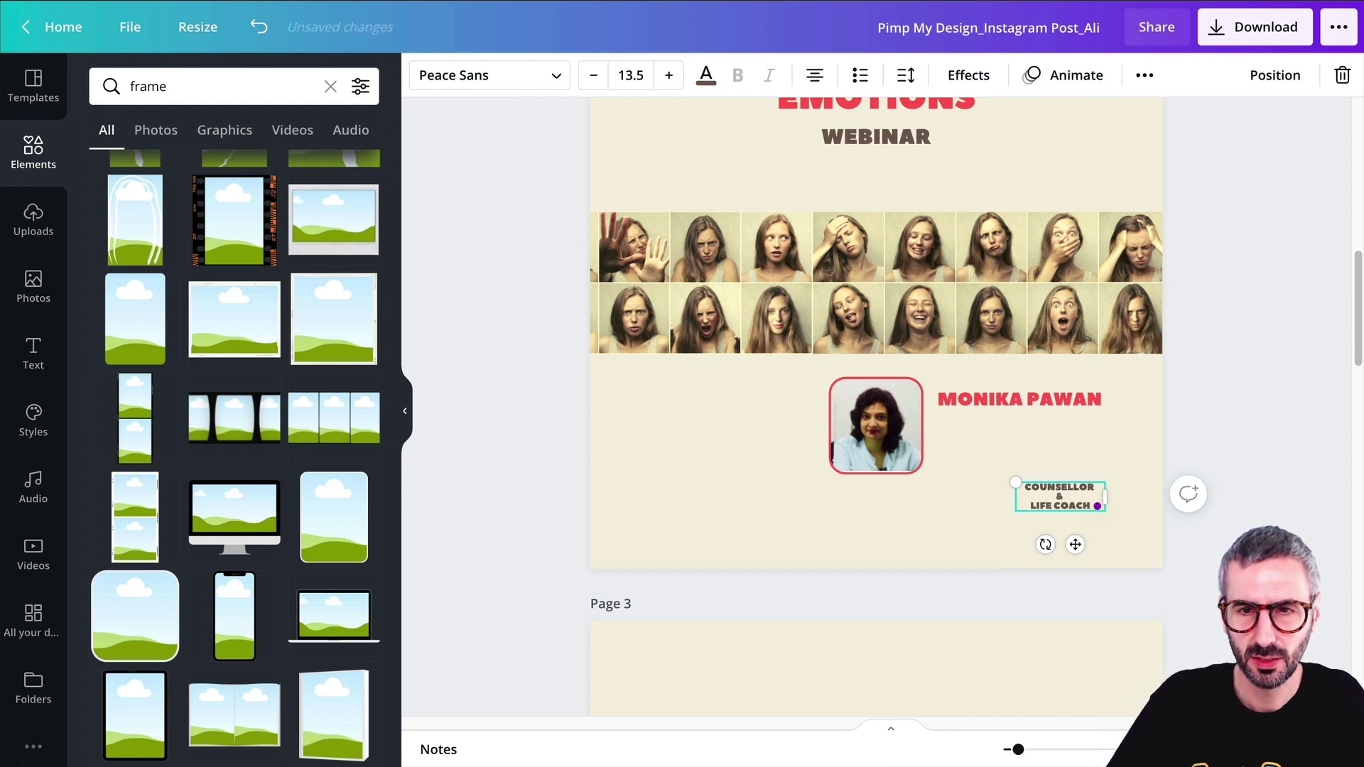
left_click_drag(1062, 506, 1105, 433)
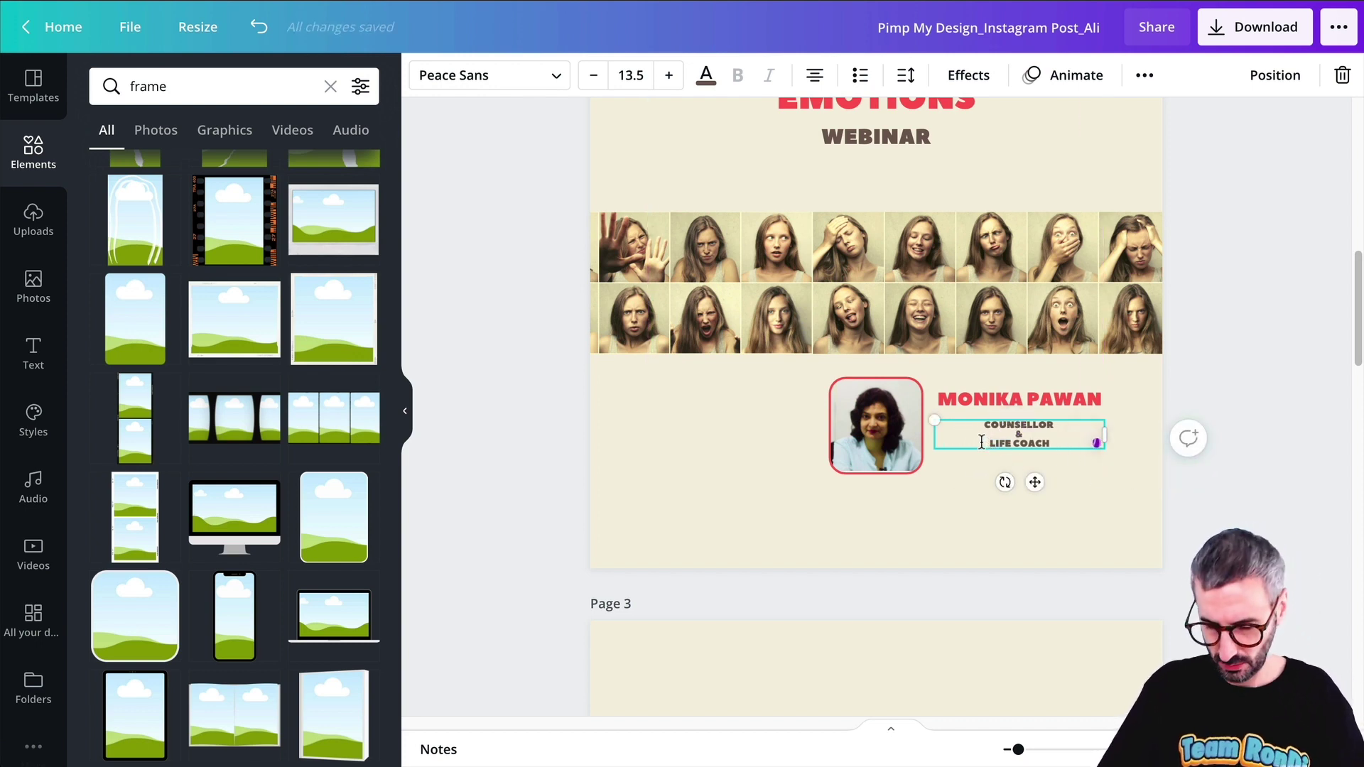
Step: Join the title into the single line "COUNSELLOR & LIFE COACH" and move it up beneath the speaker's name
left_click(981, 442)
key("BackSpace")
key("BackSpace")
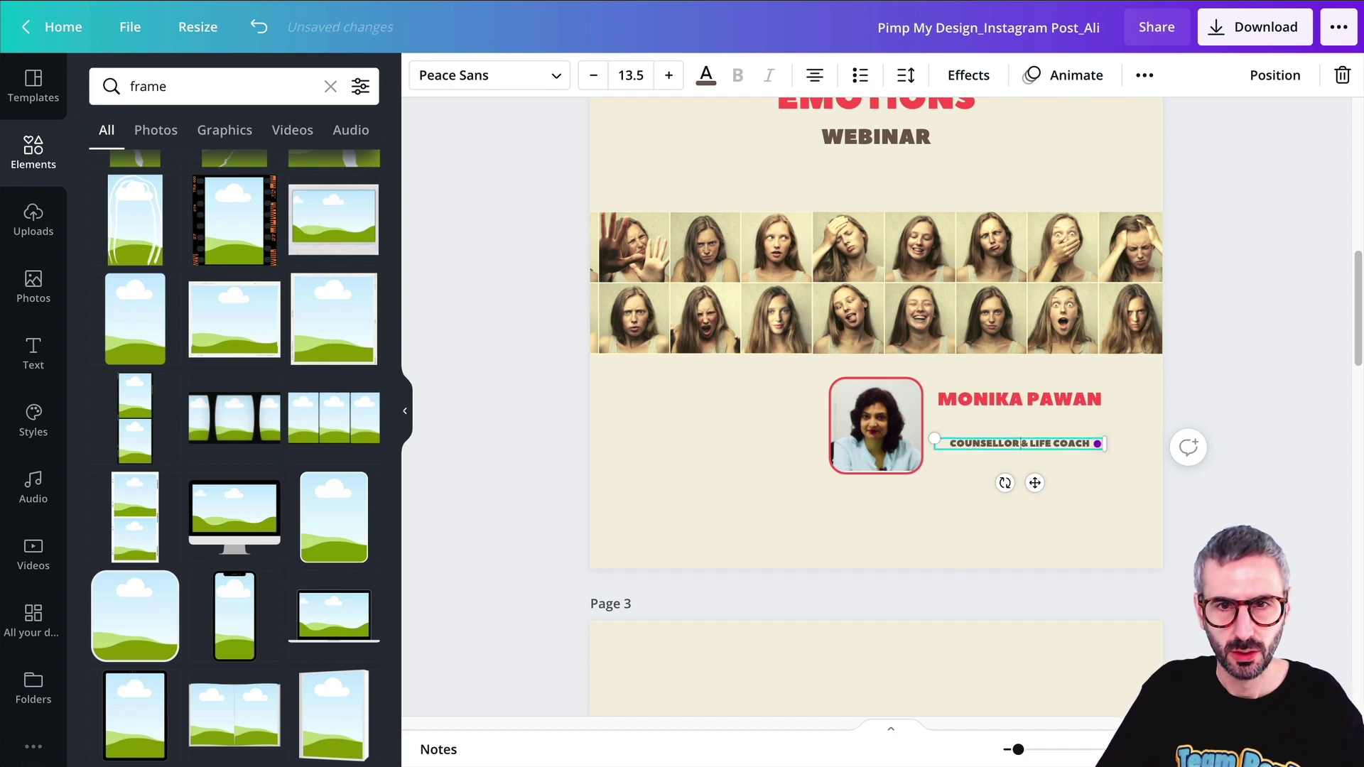
left_click(967, 525)
left_click_drag(987, 444, 982, 422)
Step: Left-align the speaker's name and title, and tighten the gap between the two lines
left_click(985, 400)
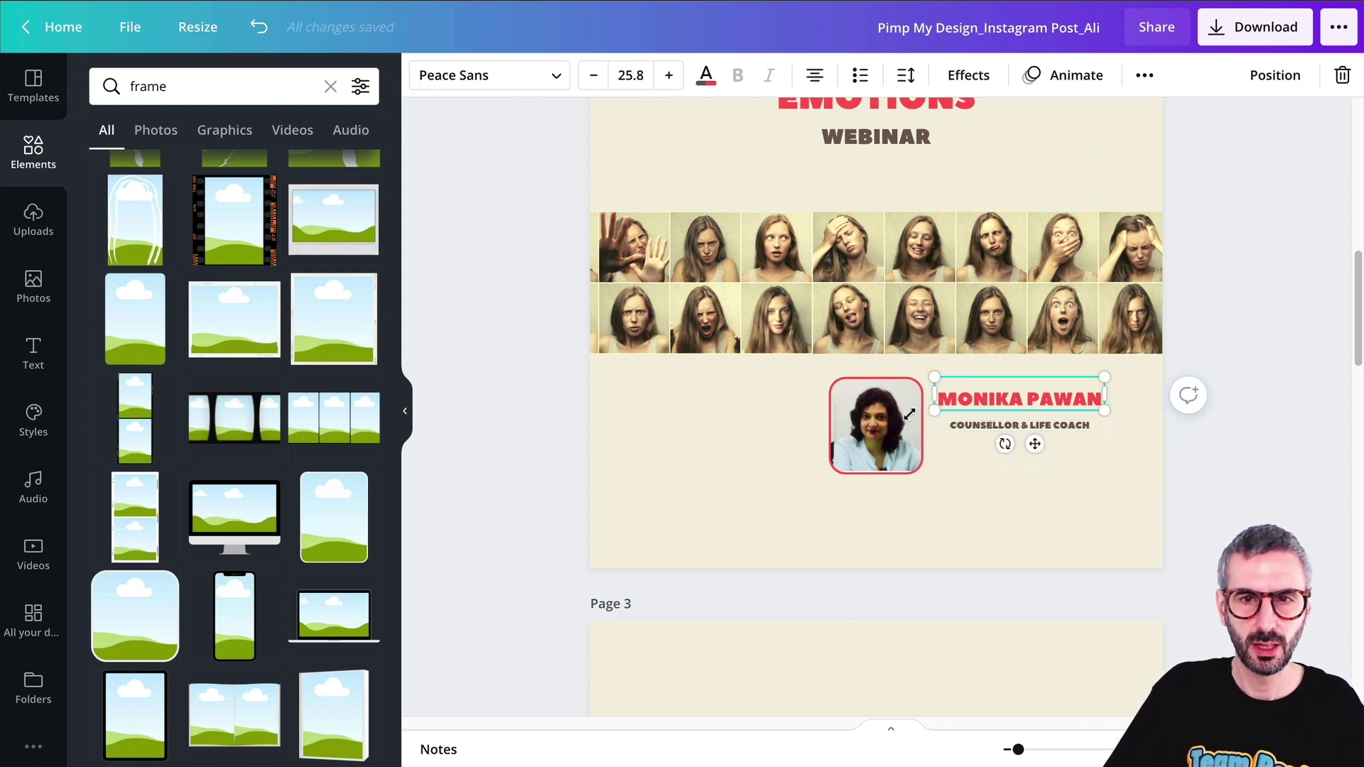
left_click(815, 76)
left_click(977, 430)
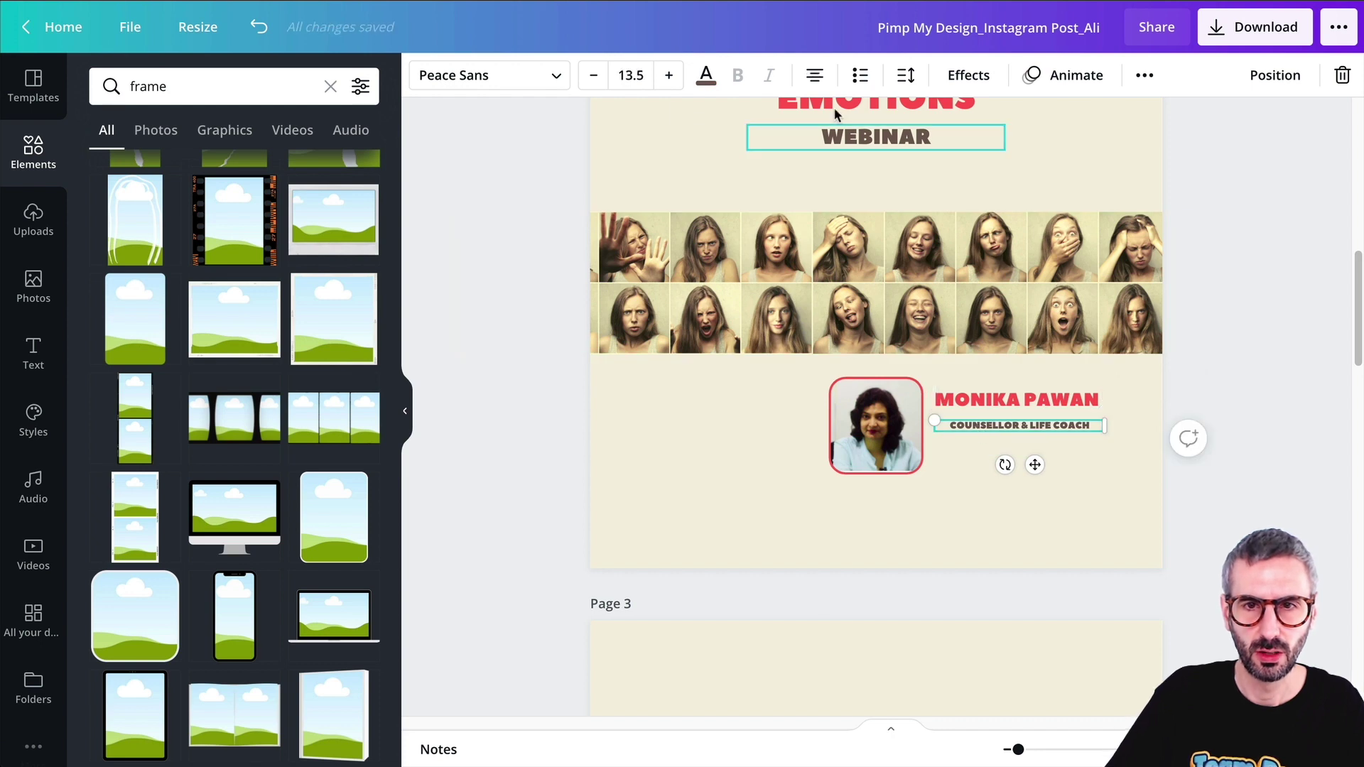
left_click(814, 75)
left_click(993, 522)
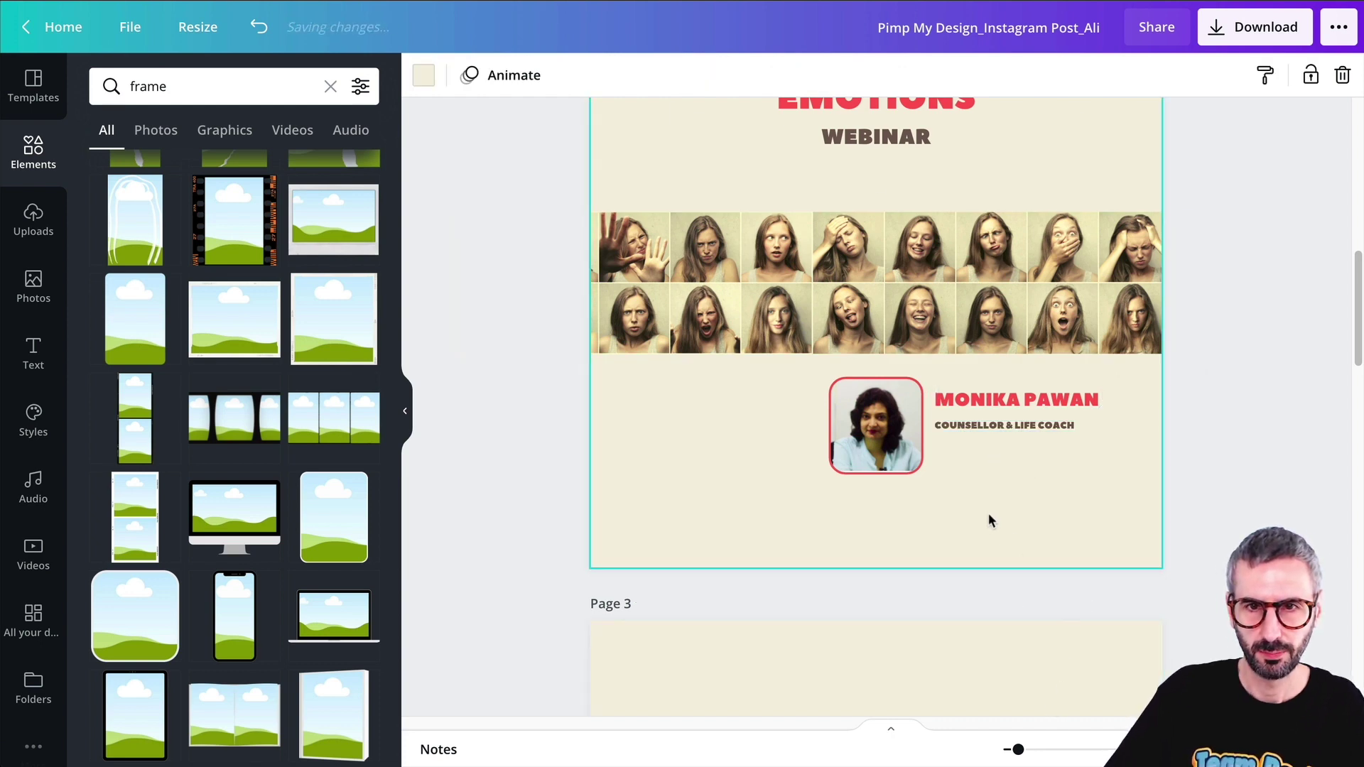
left_click_drag(986, 427, 986, 415)
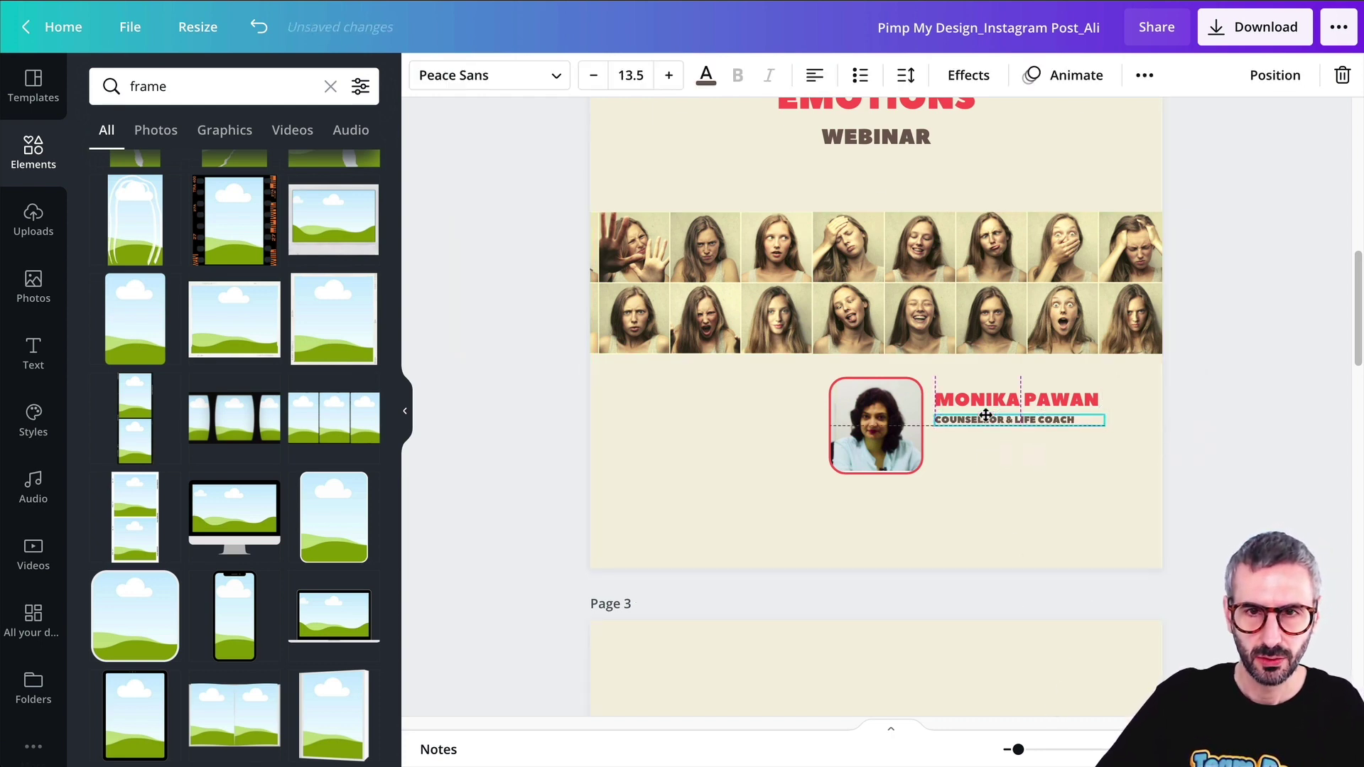
left_click(992, 489)
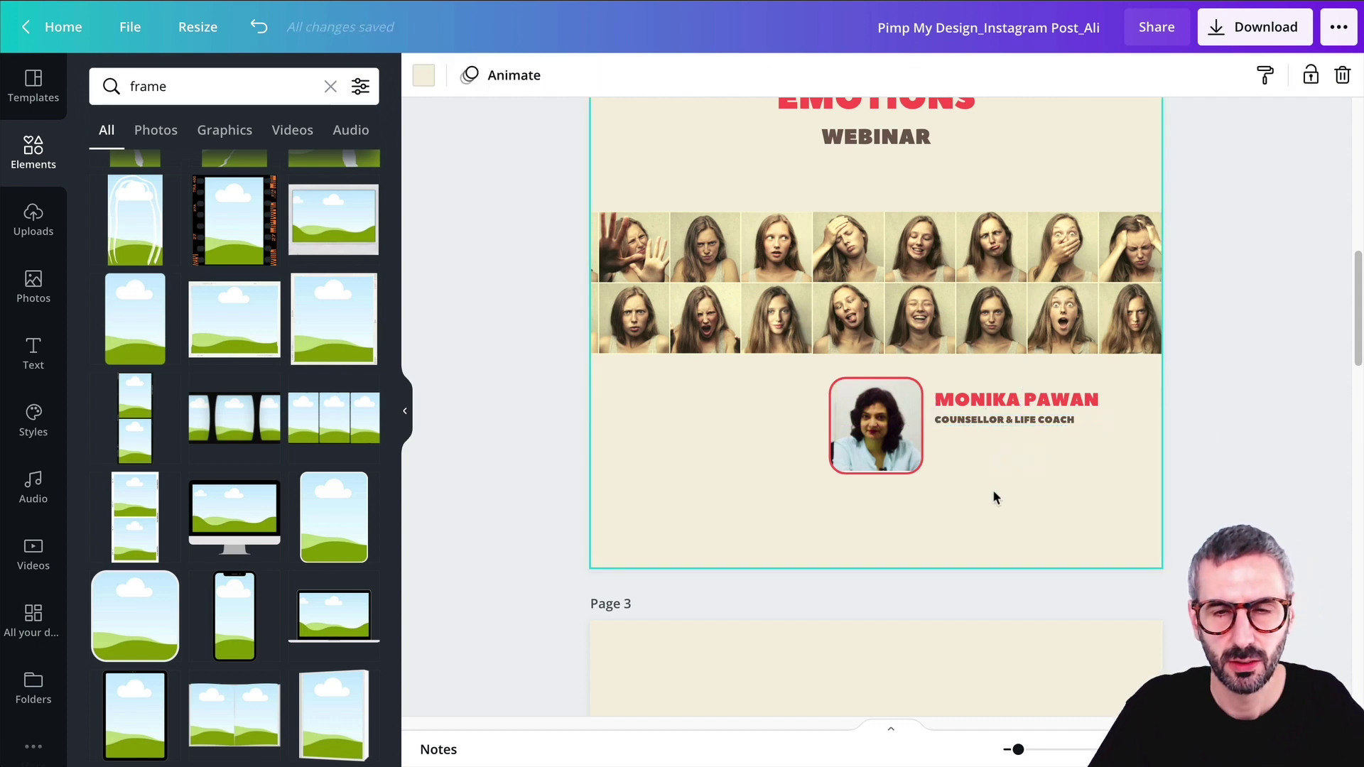
Step: Copy the speaker's bio paragraph from page 1 onto page 2 below the title line
scroll(992, 516, "up", 6)
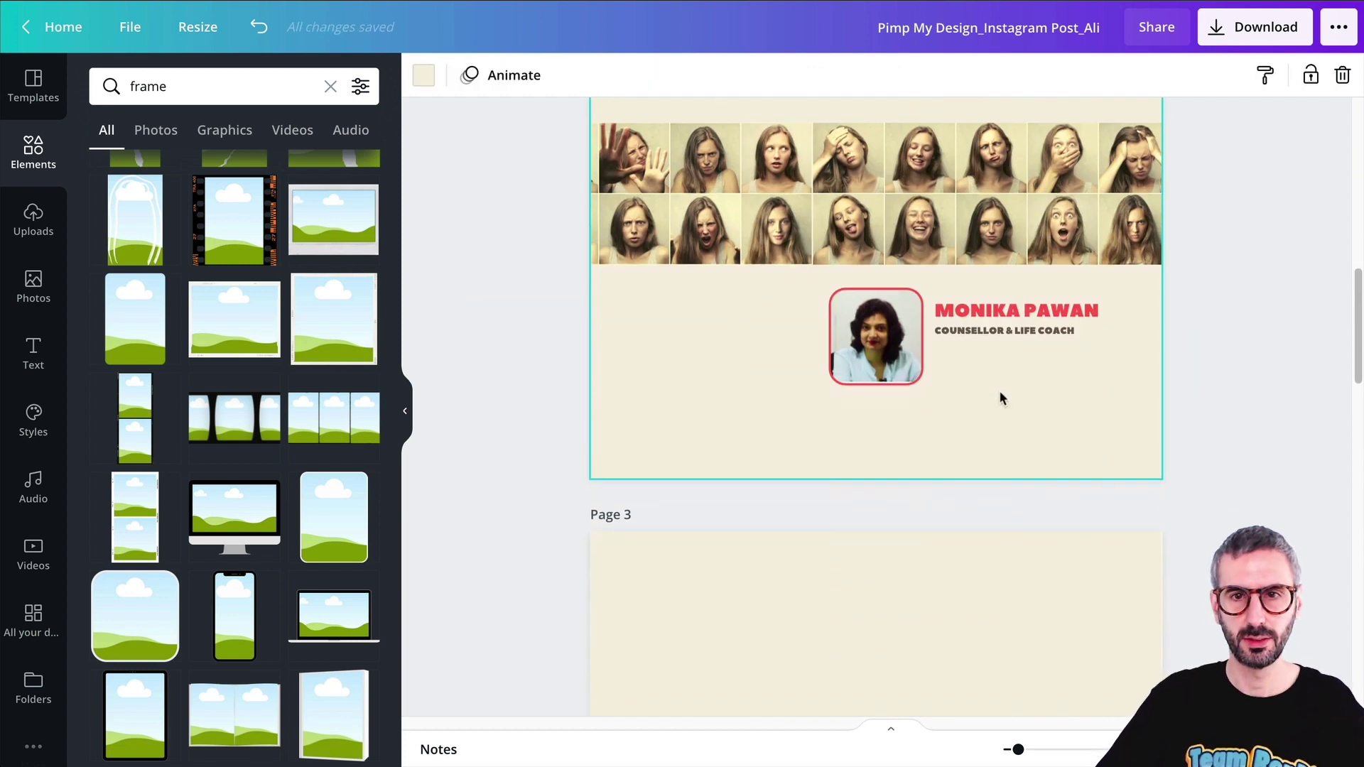
left_click(1001, 398)
left_click(844, 426)
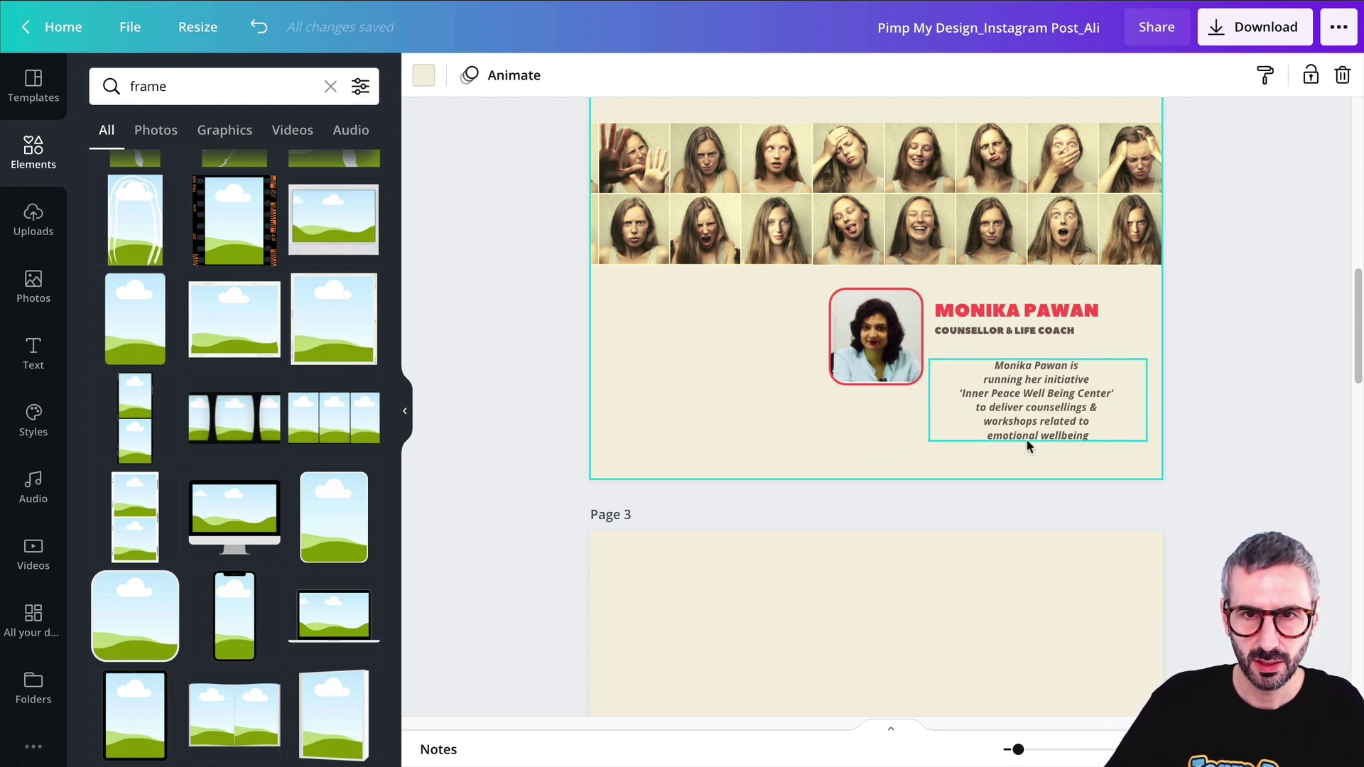
mouse_move(1070, 513)
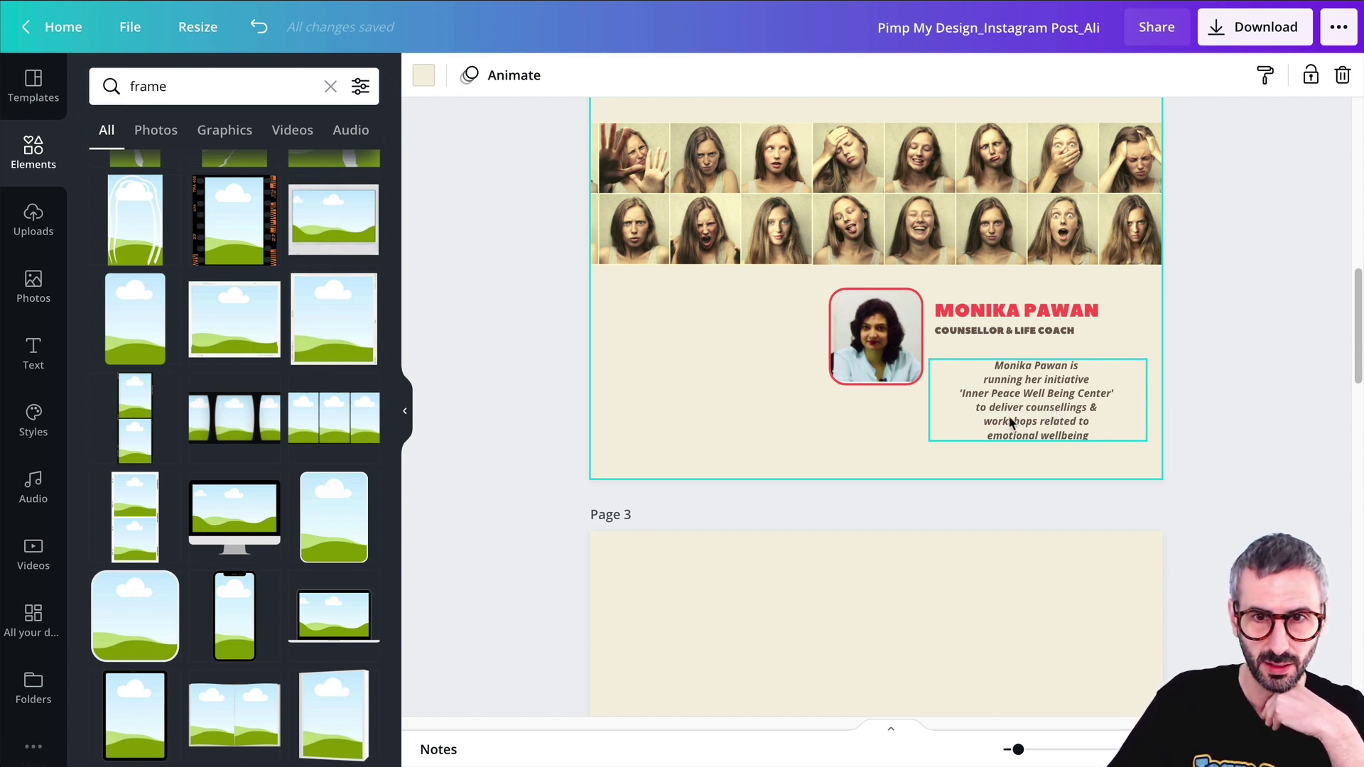
Step: Delete all of the pasted bio text except the line 'Inner Peace Well Being Center'
left_click(1081, 434)
left_click_drag(974, 407, 1098, 408)
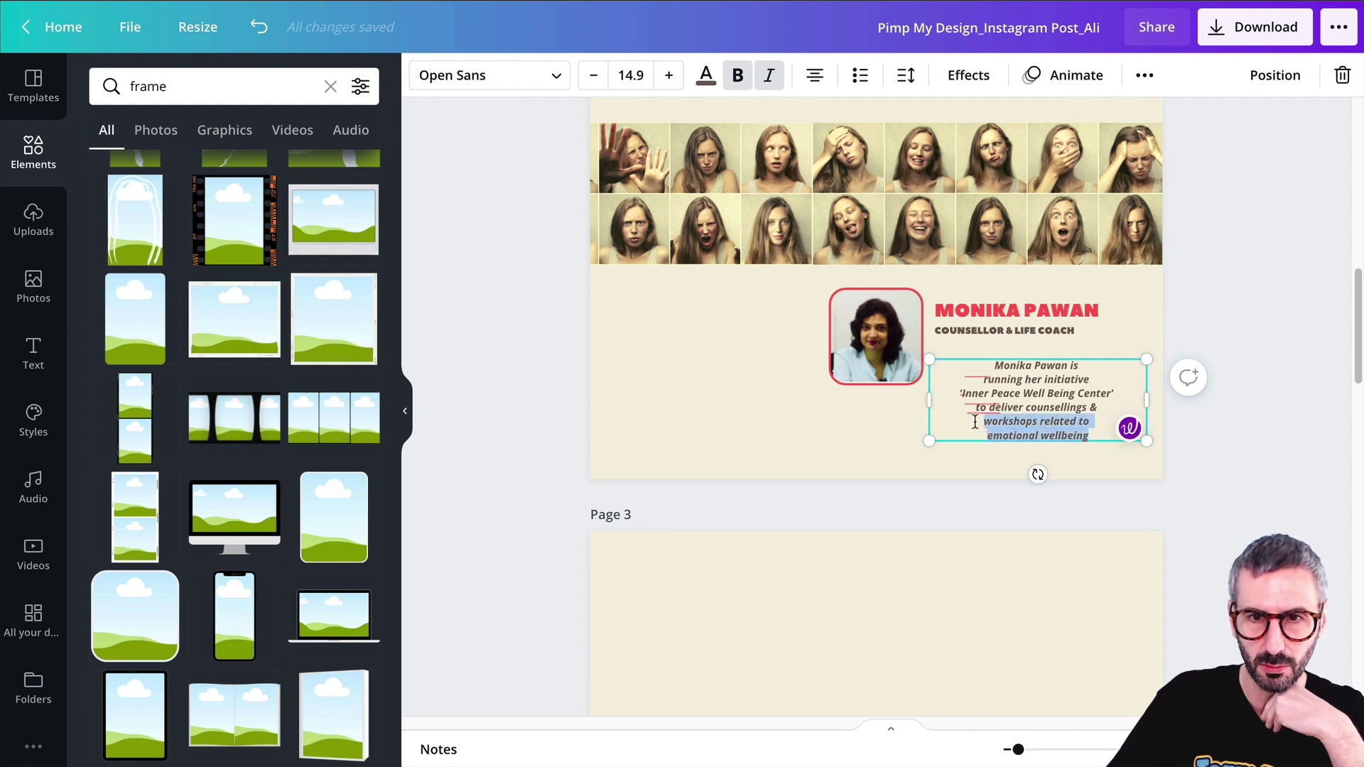
key("BackSpace")
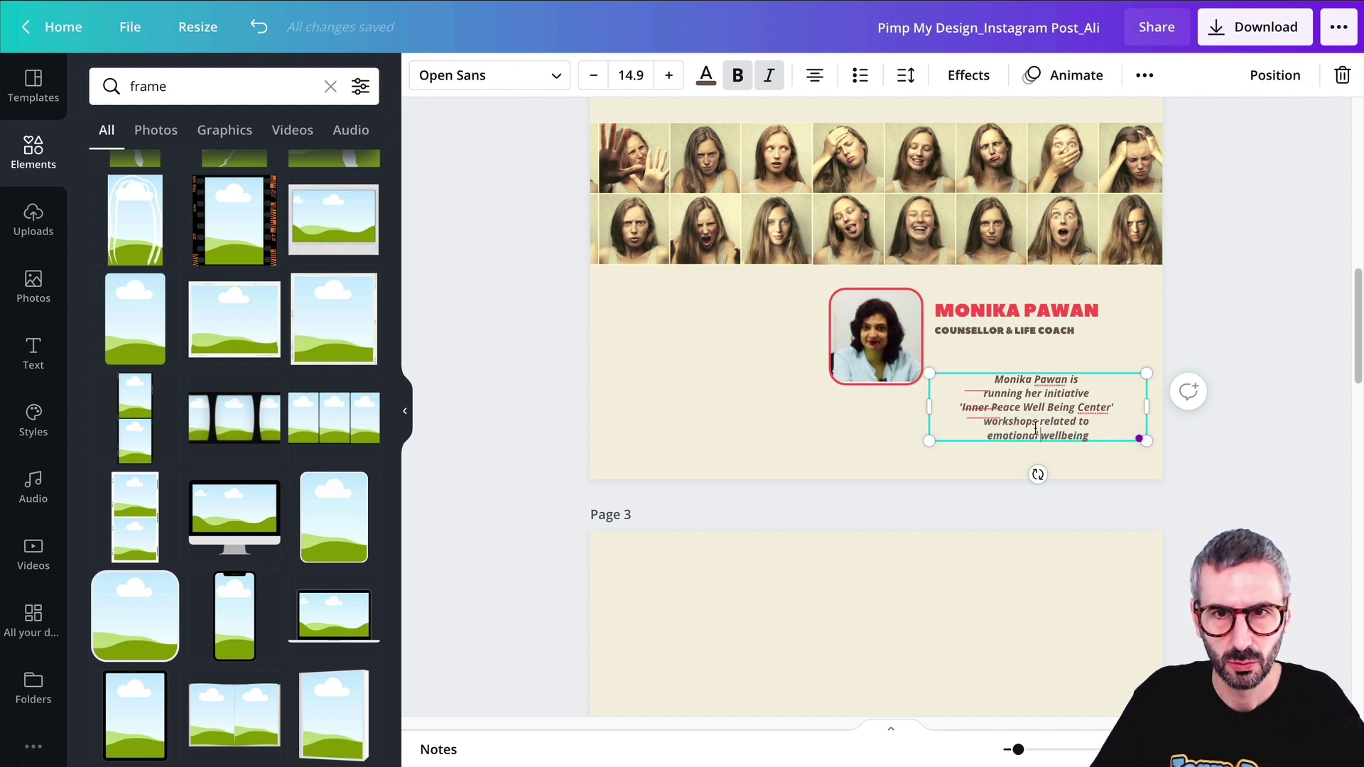
left_click_drag(984, 421, 1089, 422)
key("BackSpace")
left_click_drag(990, 421, 1089, 435)
key("BackSpace")
left_click_drag(986, 407, 1090, 423)
key("BackSpace")
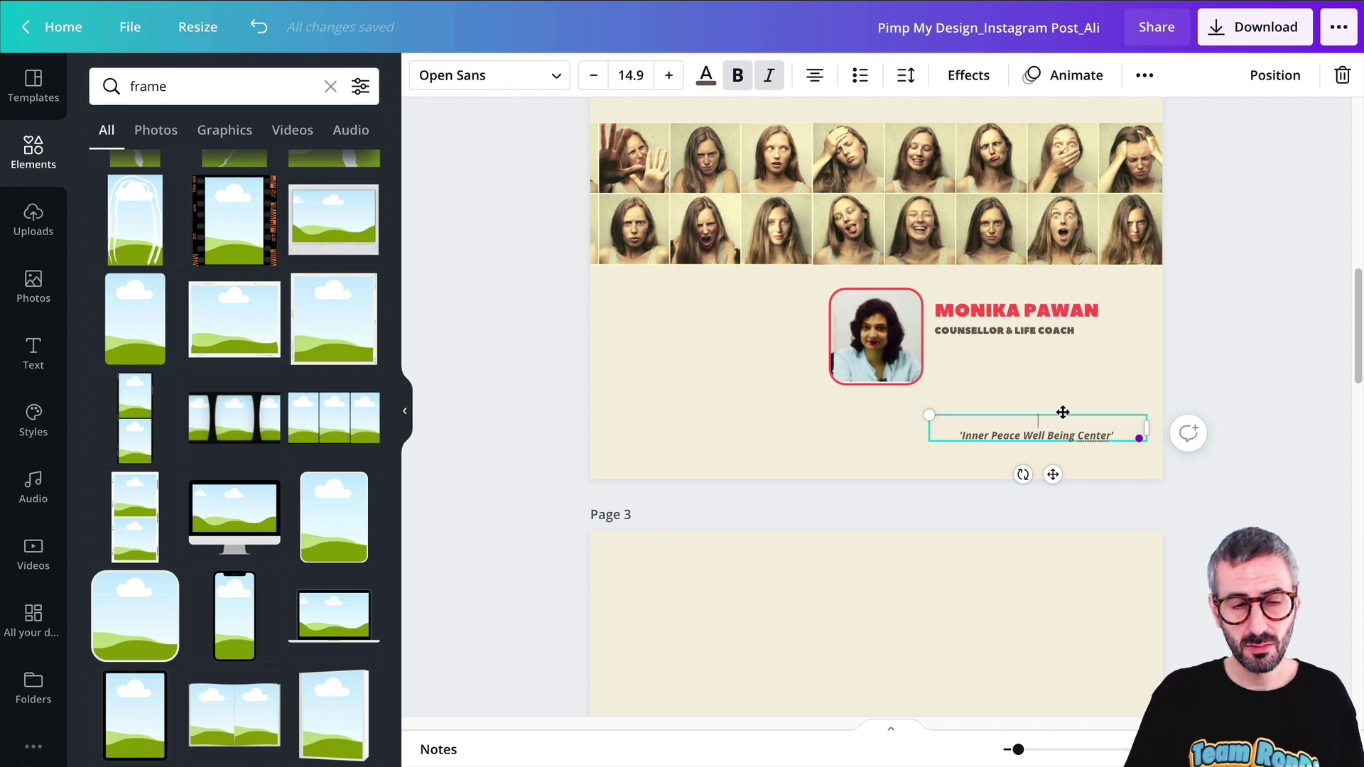
Step: Add "Director of the" above 'Inner Peace Well Being Center' and left-align both lines
type("D")
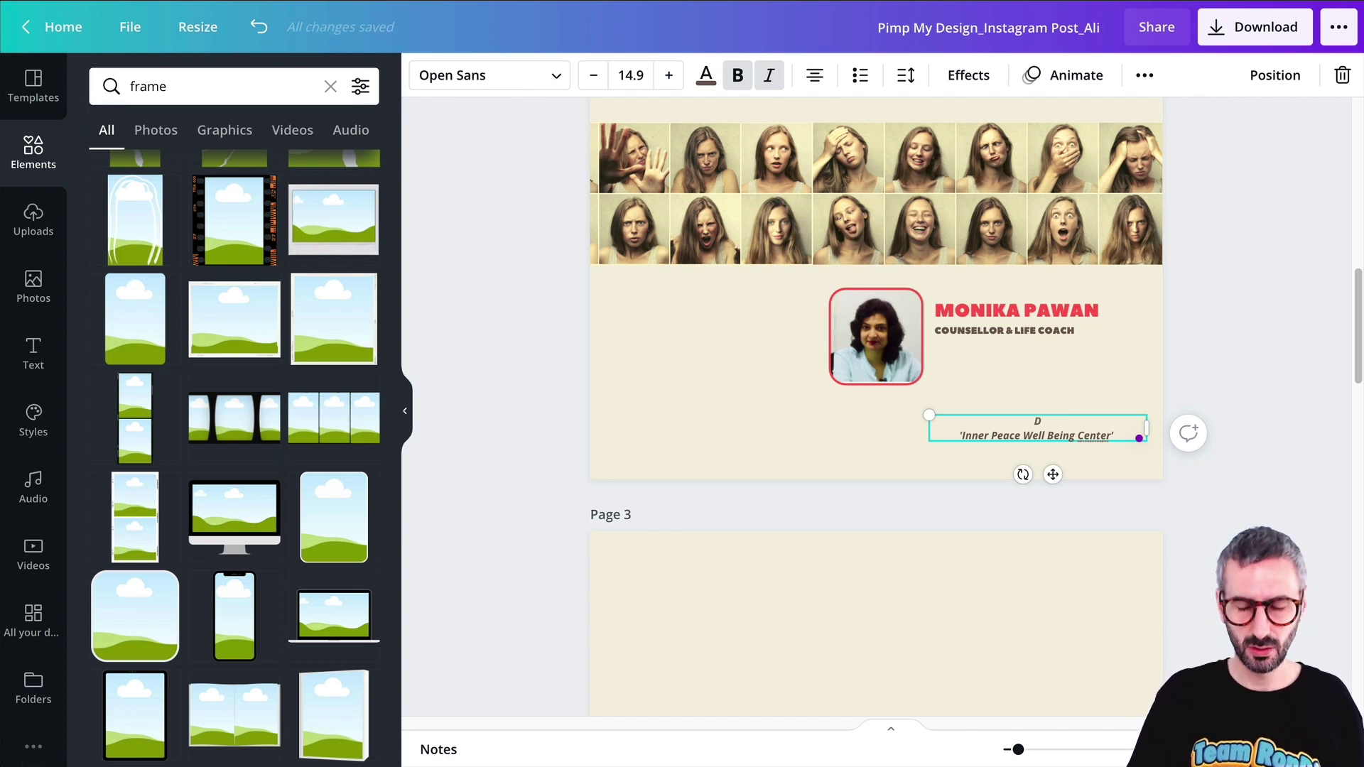
type("irecto")
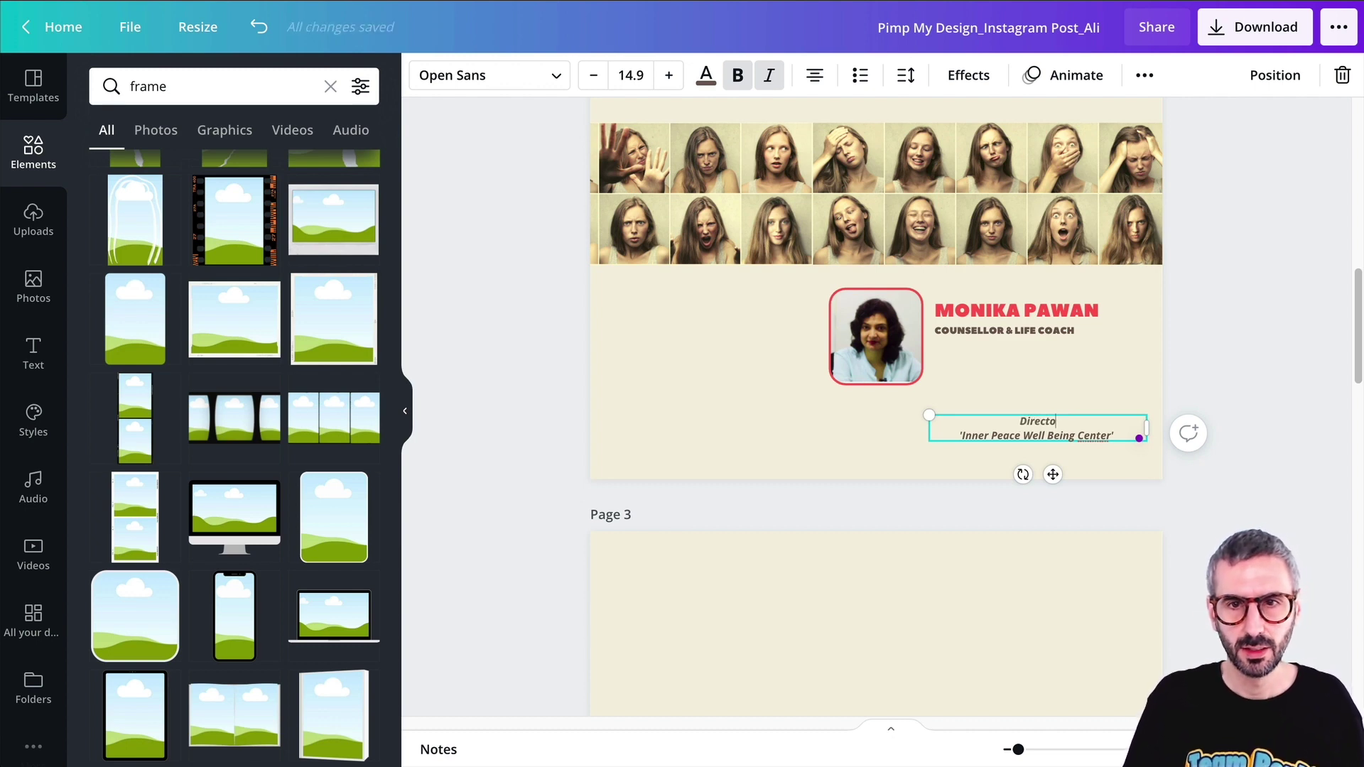
type("r of the")
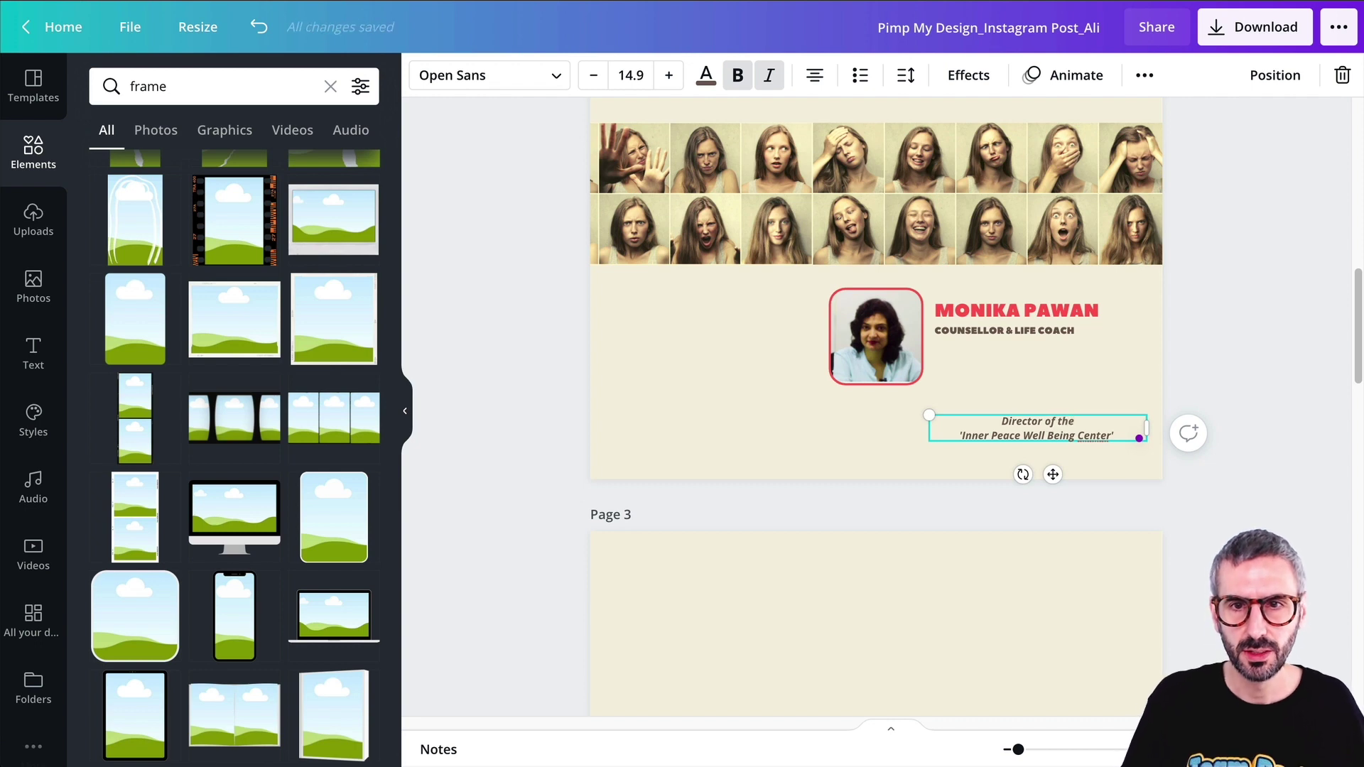
key("ctrl+a")
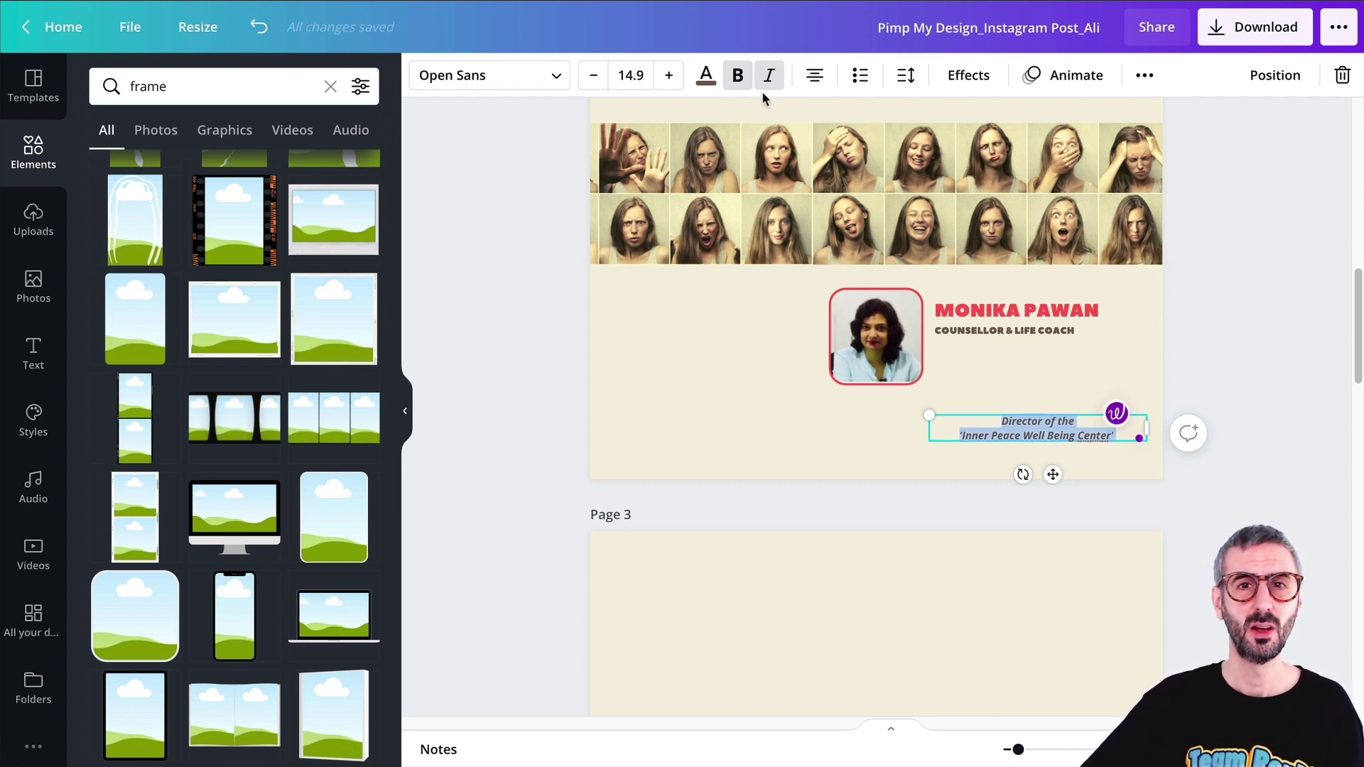
left_click(813, 75)
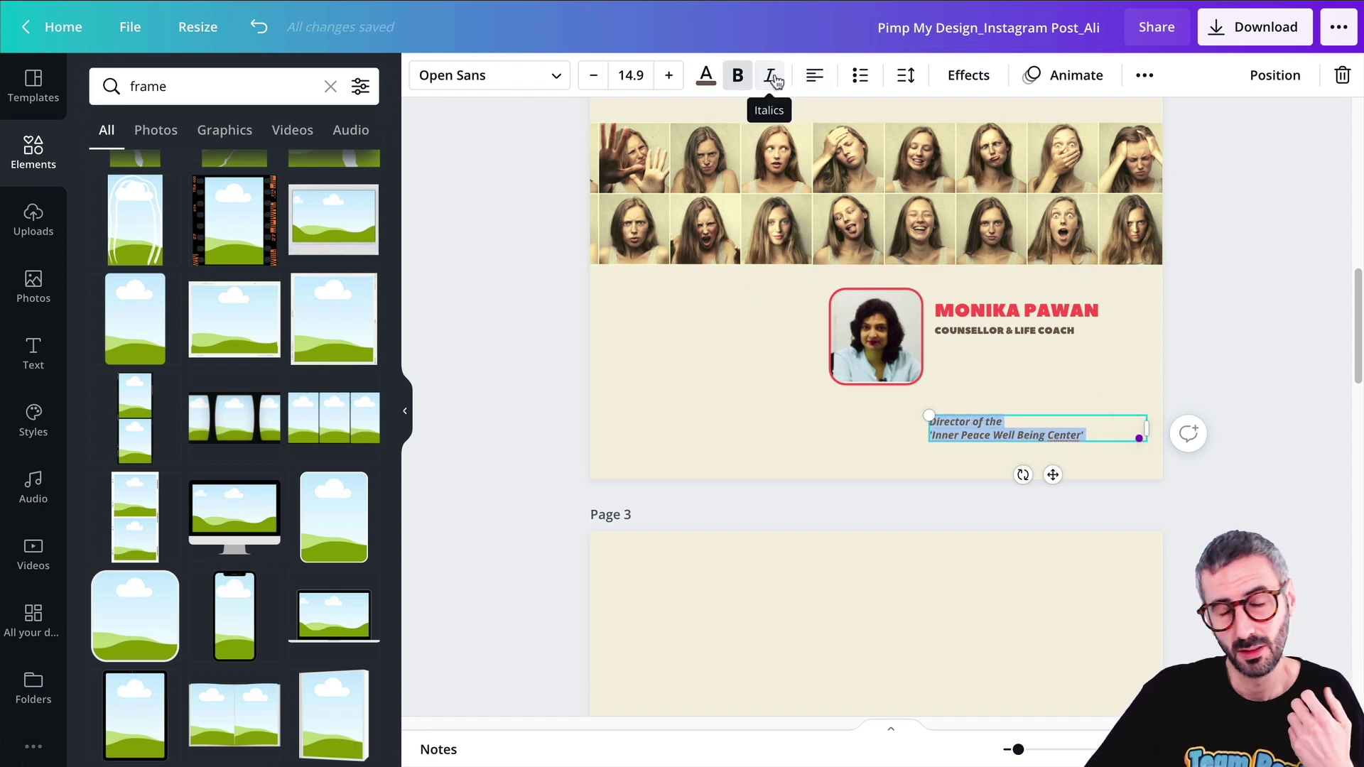
Step: Remove the italics from the 'Director of the Inner Peace Well Being Center' text, keeping it bold
left_click(773, 77)
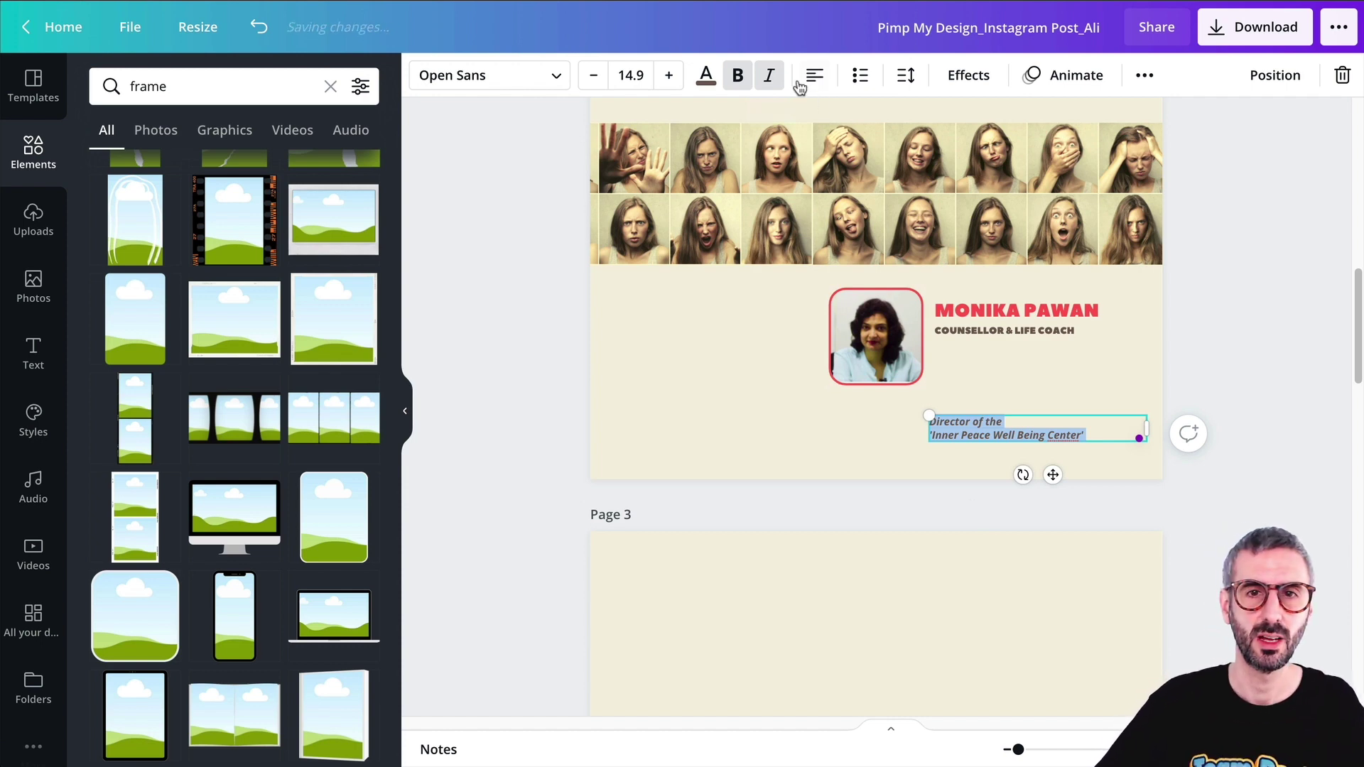
left_click(768, 75)
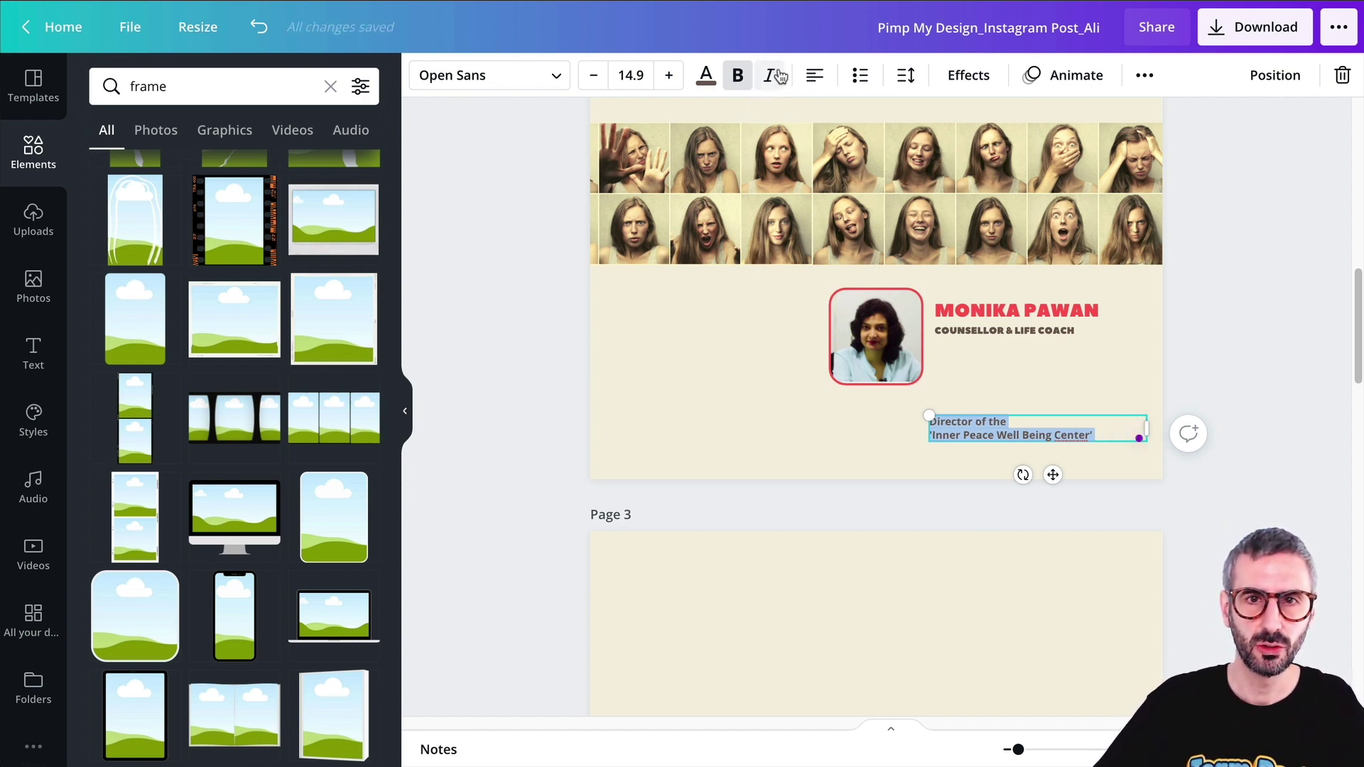
left_click(771, 76)
left_click(771, 75)
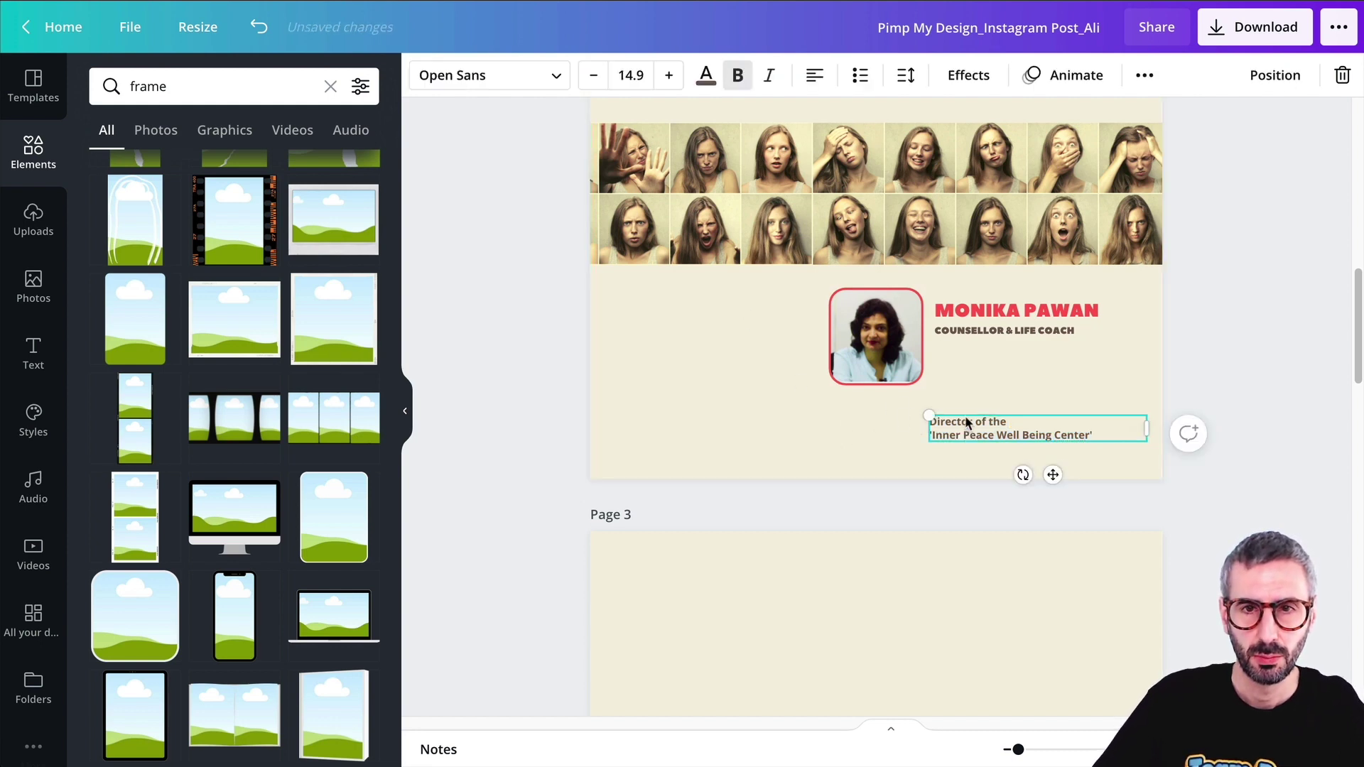
Step: Move the 'Director of the' text block up beside the portrait, below the title line and left-aligned with it
left_click_drag(965, 415, 942, 350)
left_click(940, 480)
left_click(947, 361)
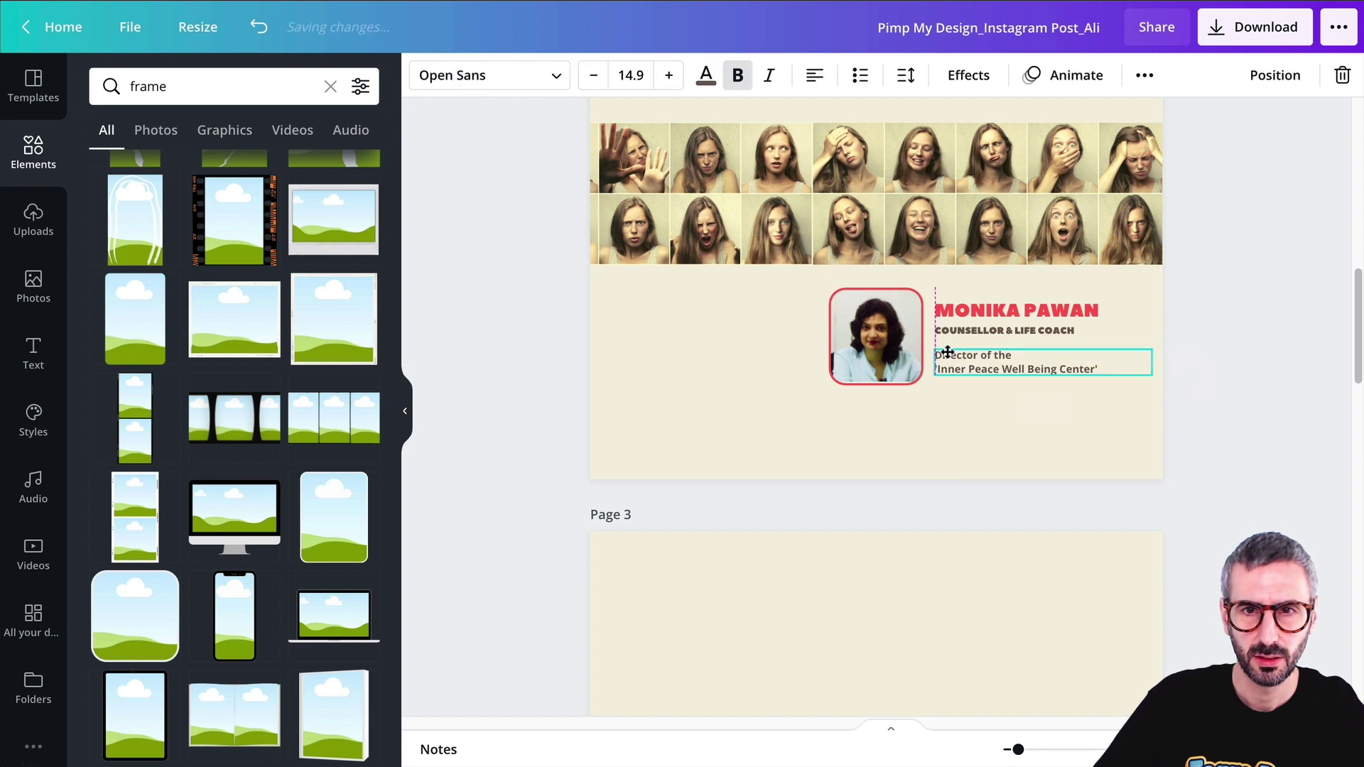
left_click(945, 476)
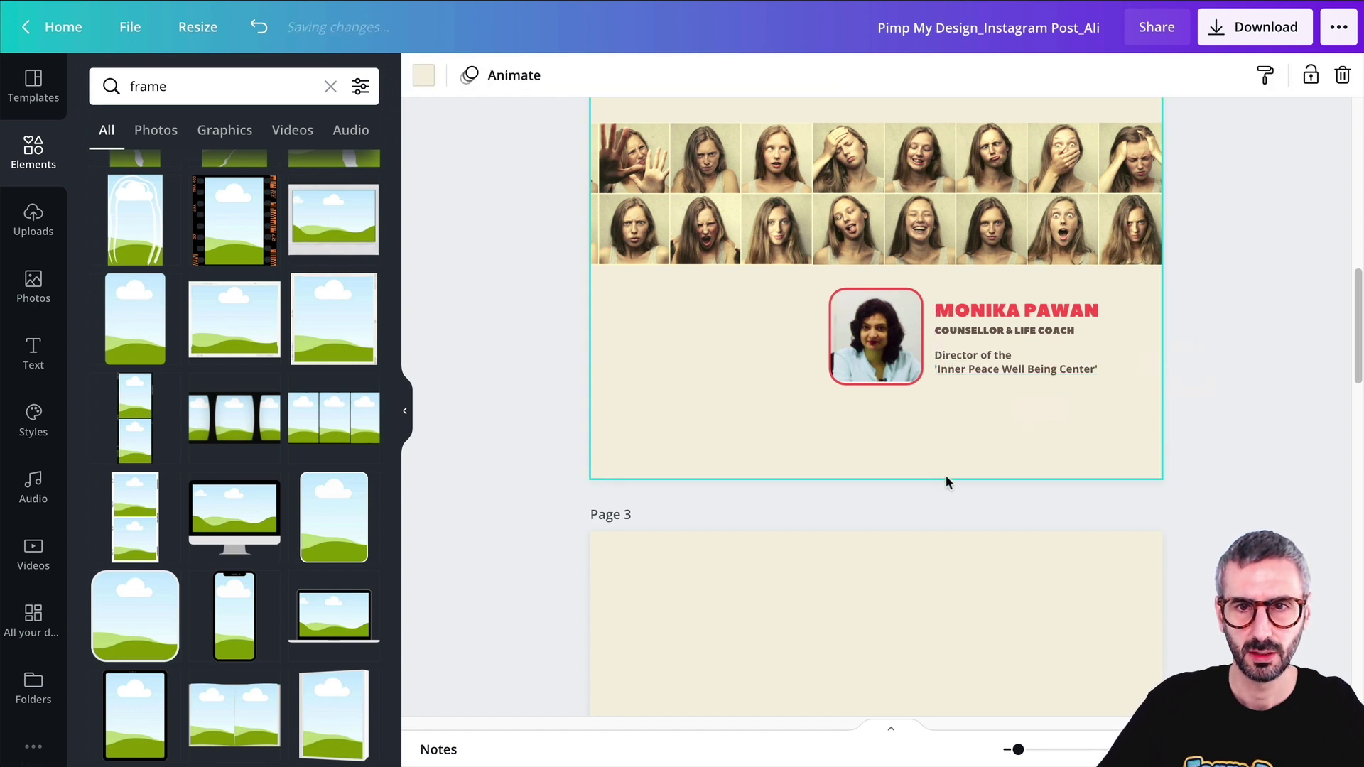
Step: Compare the fonts of the speaker details on page 2 with those used in the page 1 texts
left_click(986, 328)
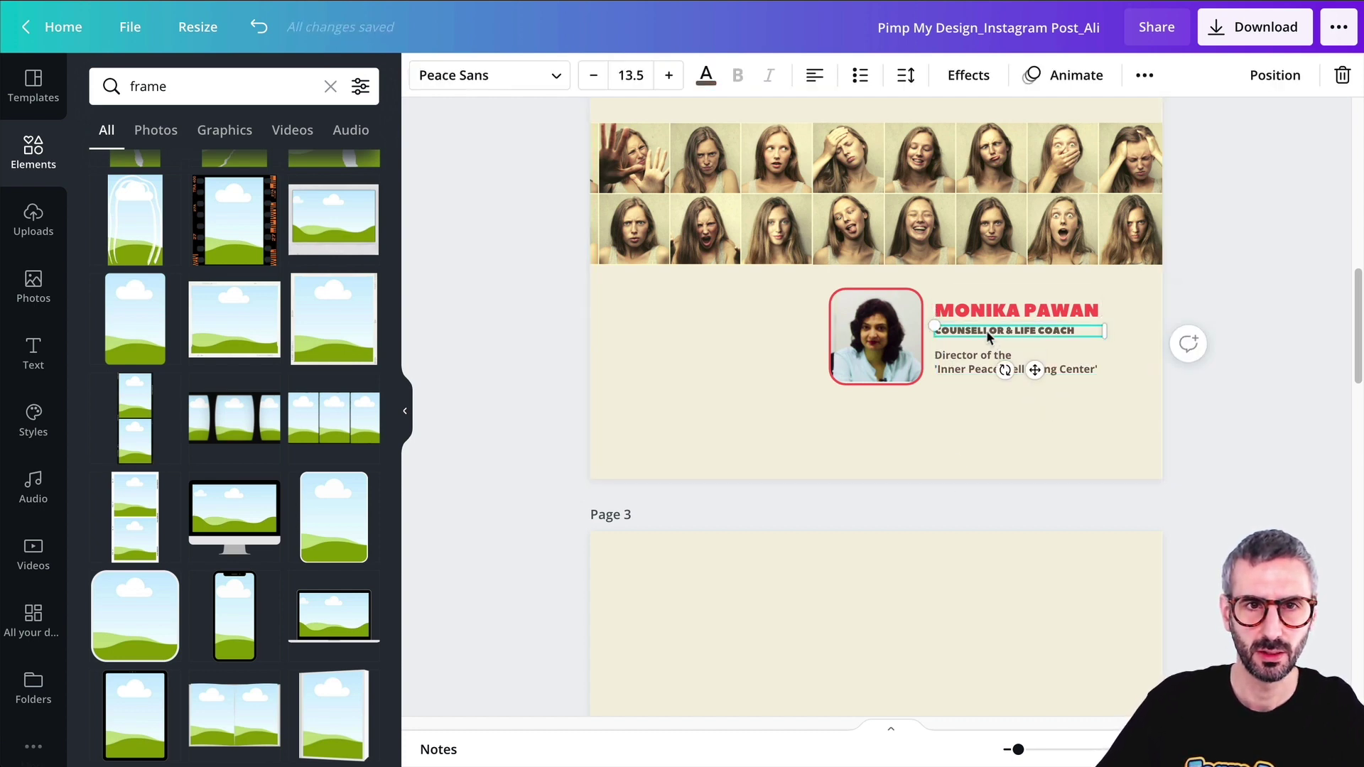
left_click(974, 363)
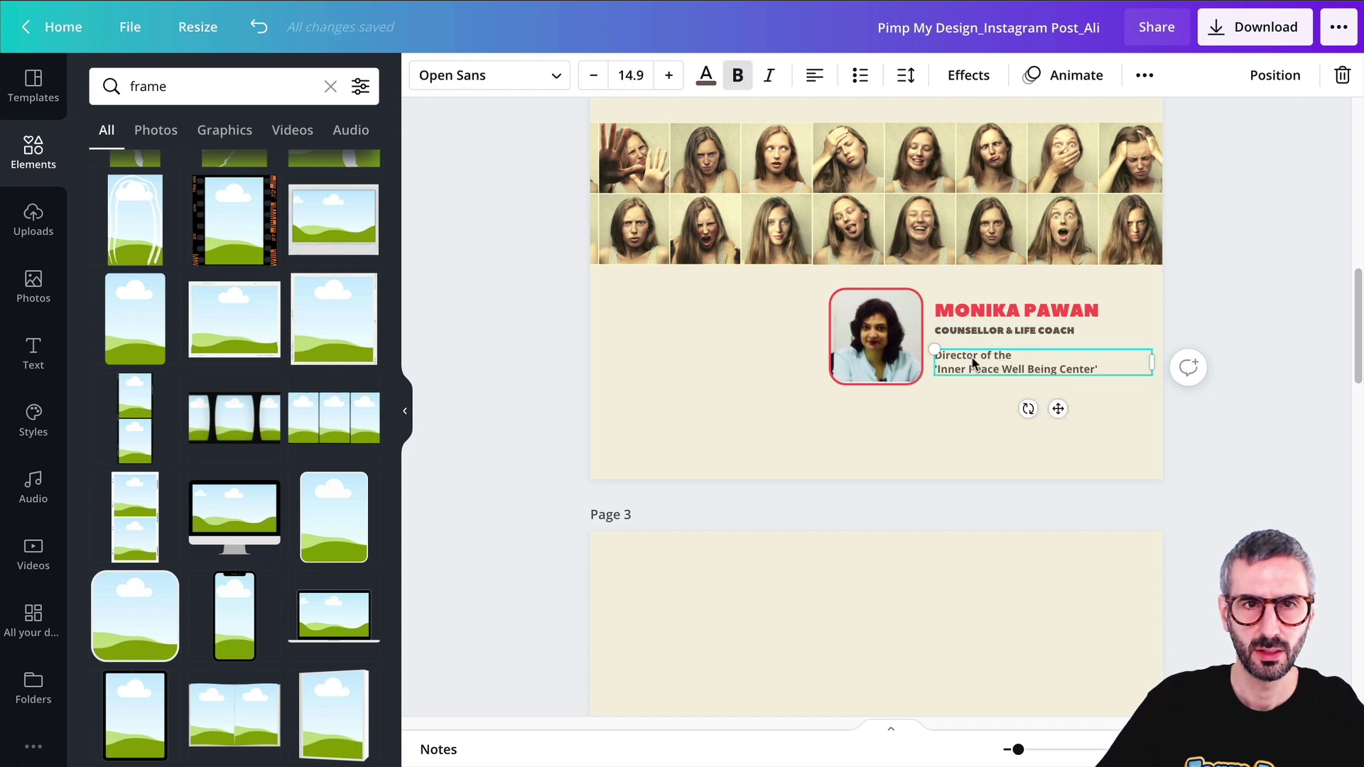
left_click(966, 423)
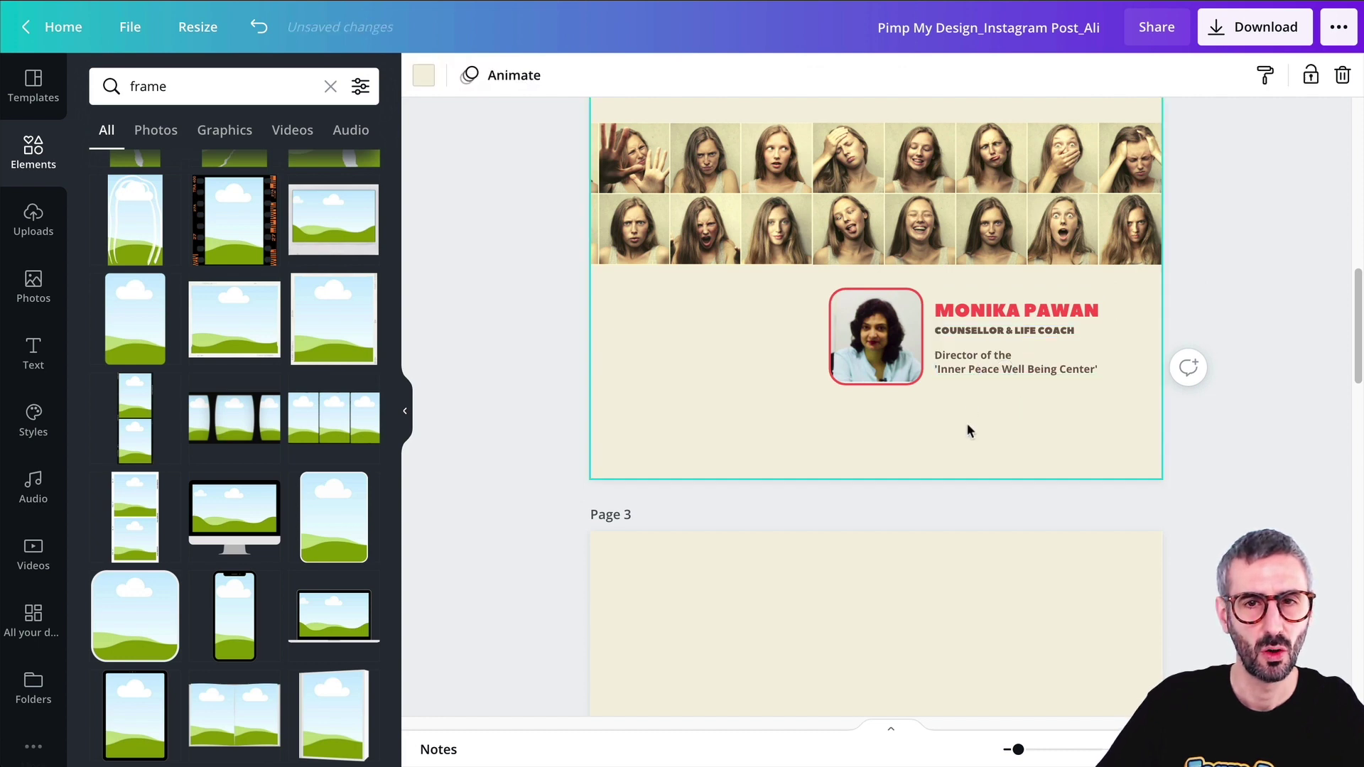
scroll(966, 424, "up", 5)
left_click(923, 400)
left_click(877, 366)
scroll(874, 284, "down", 5)
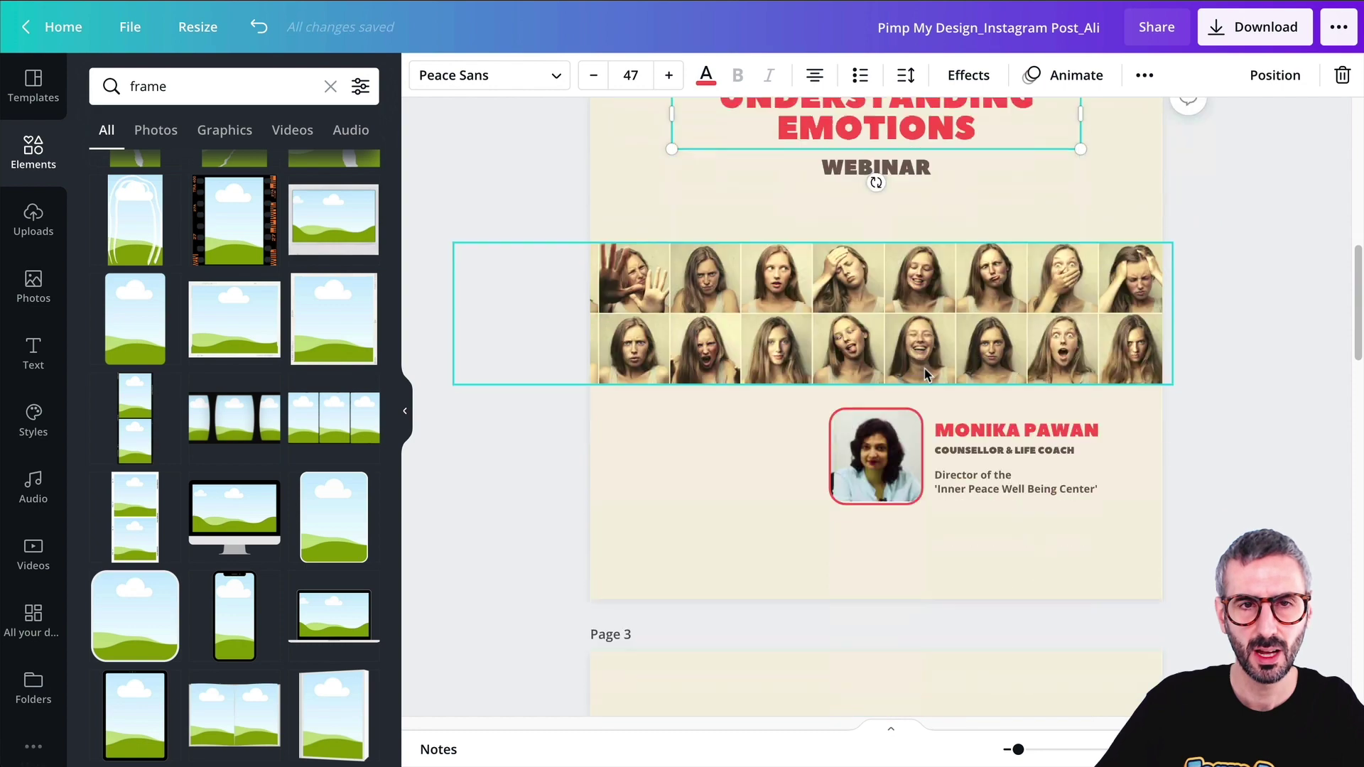
left_click(980, 359)
scroll(979, 405, "up", 15)
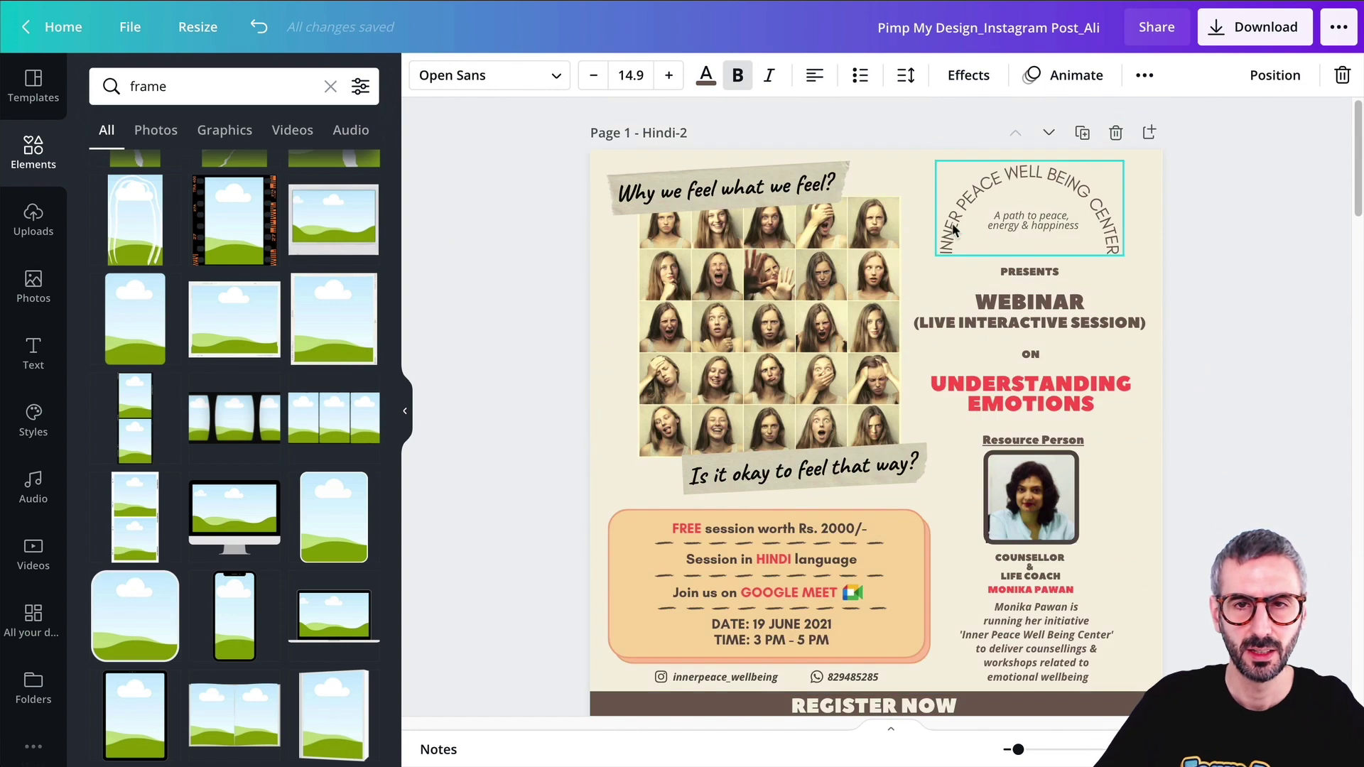
left_click(1006, 441)
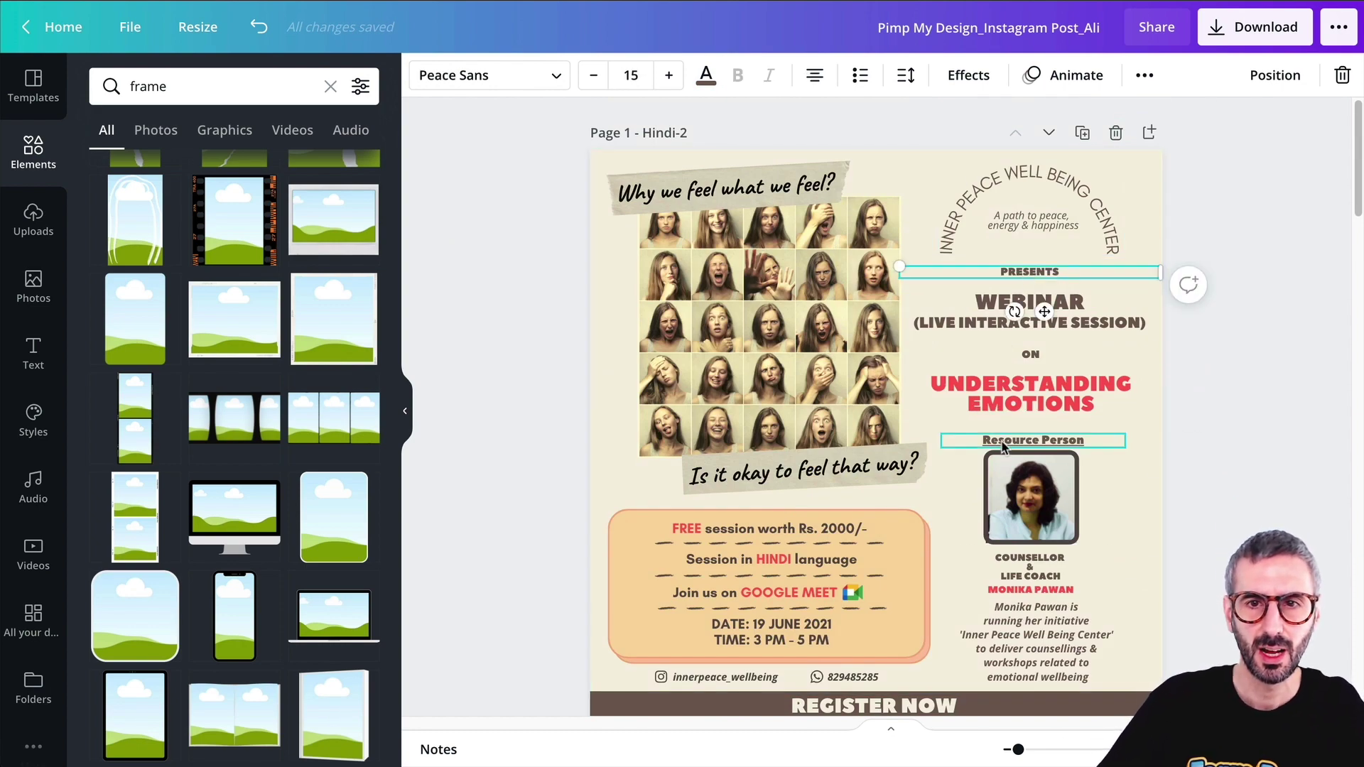
left_click(986, 611)
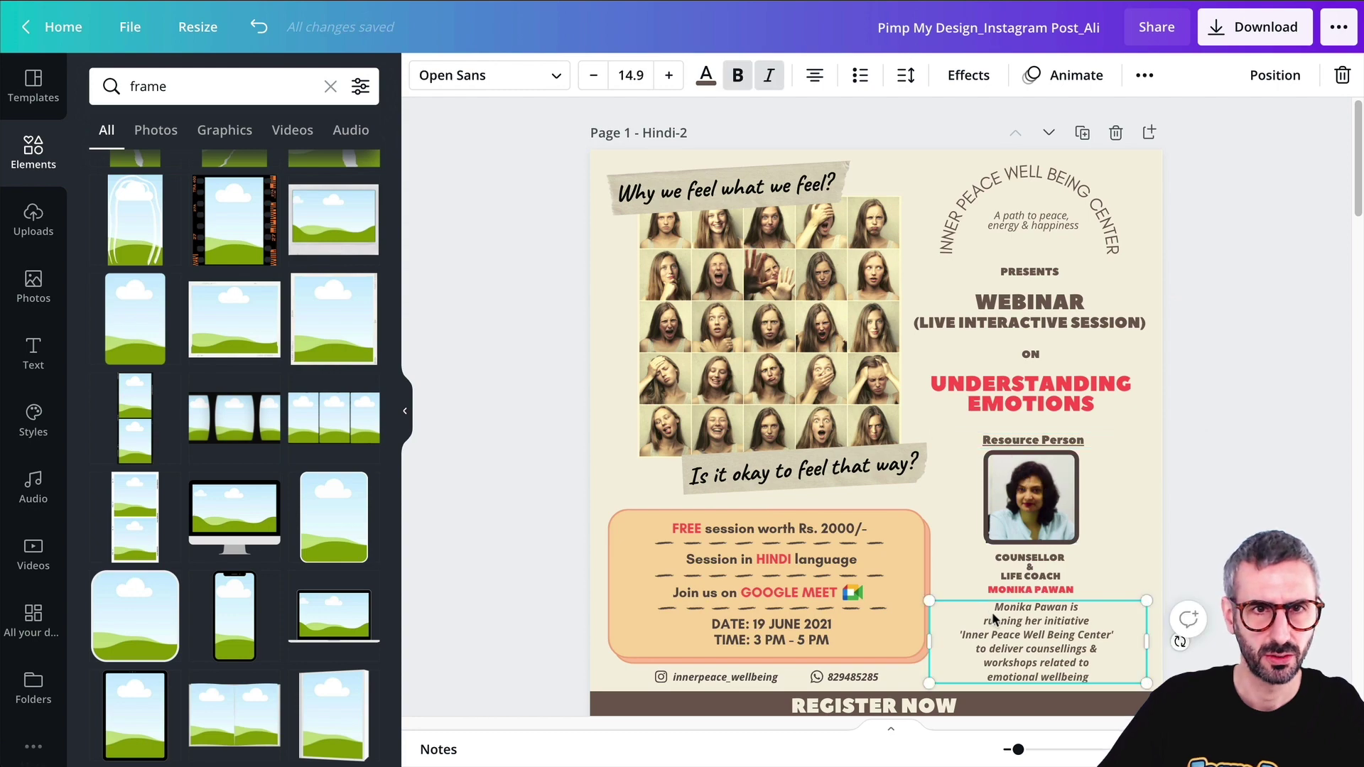
left_click(745, 534)
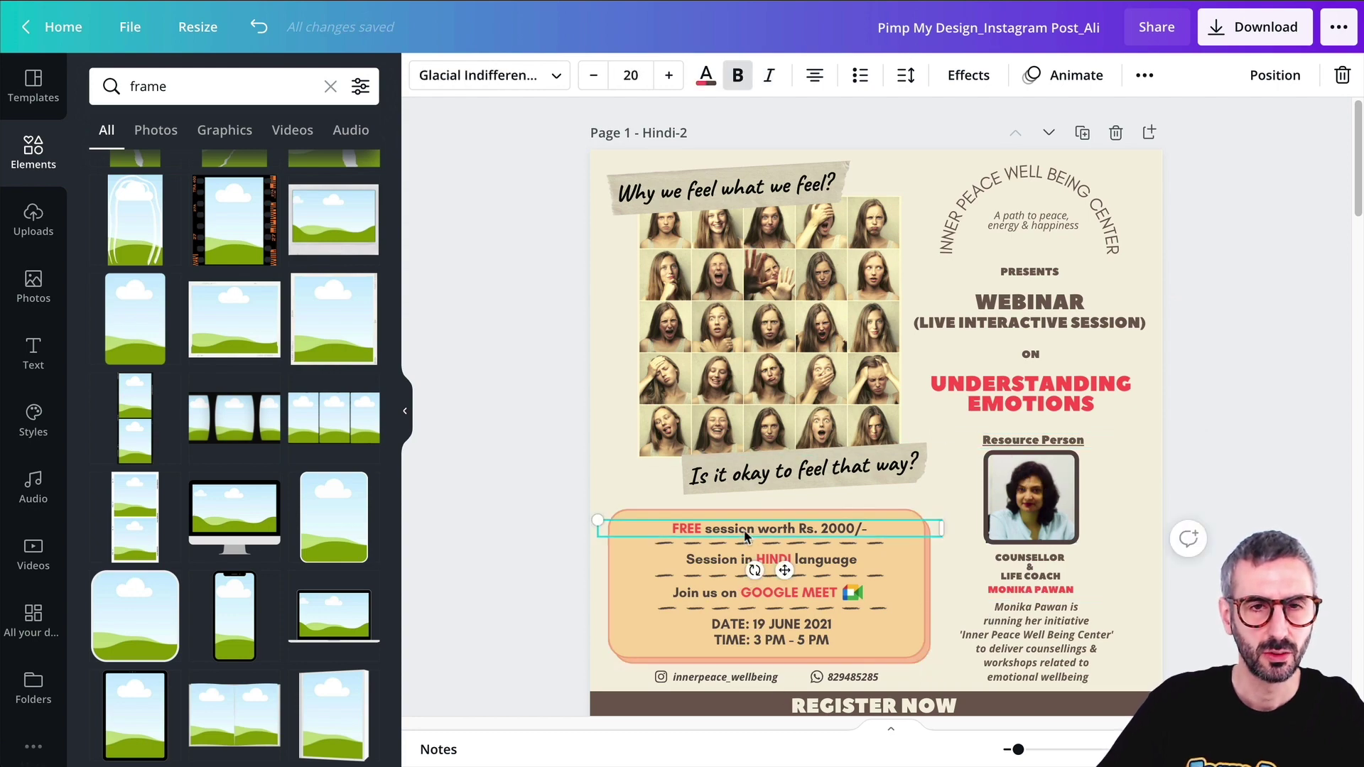
scroll(778, 556, "down", 10)
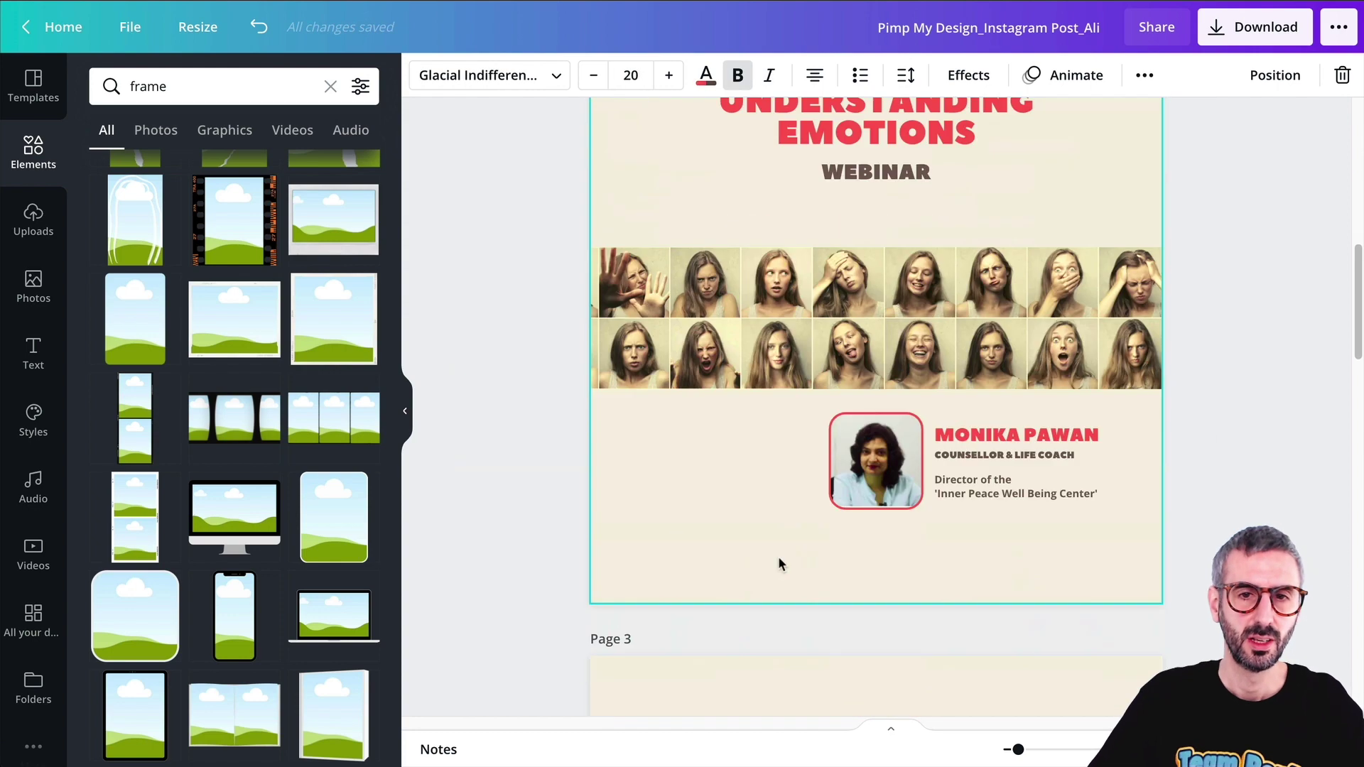
Step: Change the font of the 'Director of the' text and the 'Counsellor & Life Coach' line to Glacial Indifference
left_click(1000, 339)
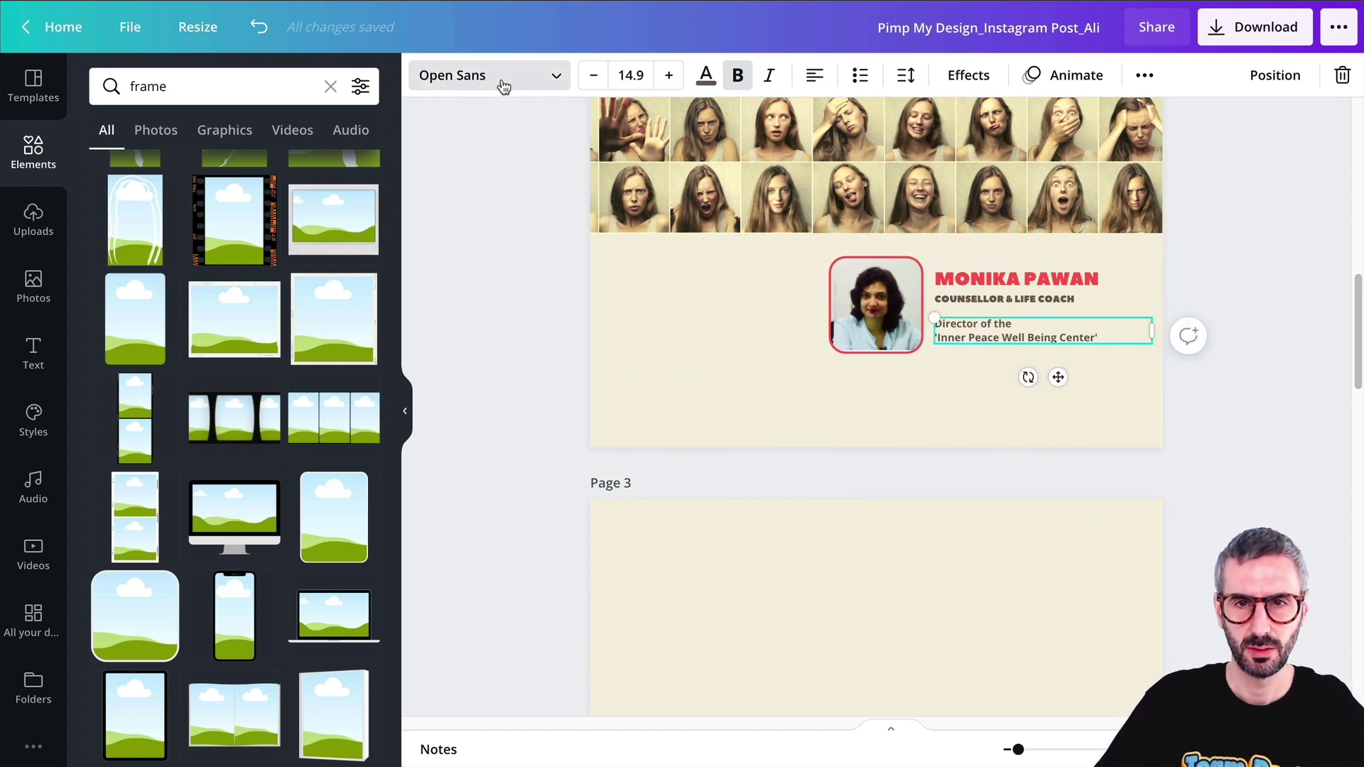
left_click(515, 82)
left_click(165, 168)
left_click(930, 403)
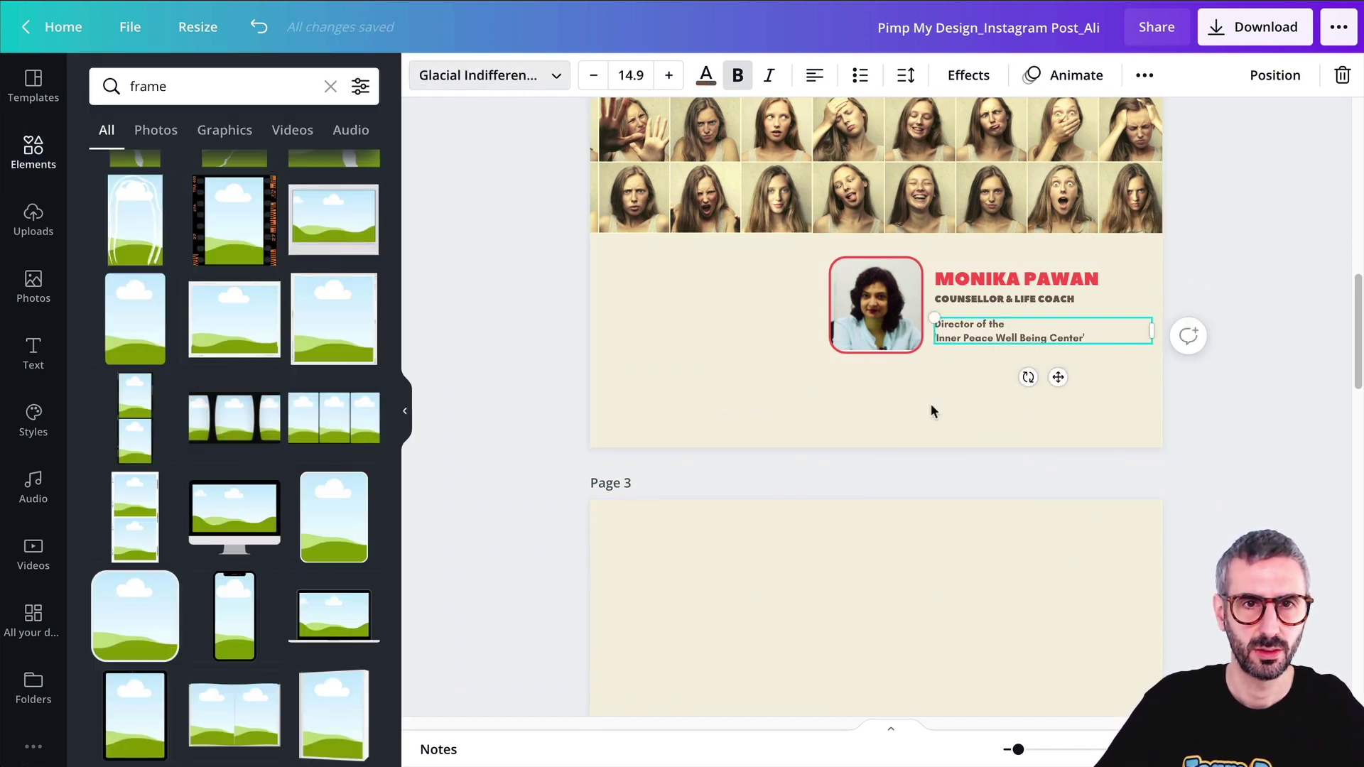
scroll(931, 403, "up", 3)
left_click(1004, 554)
left_click(466, 78)
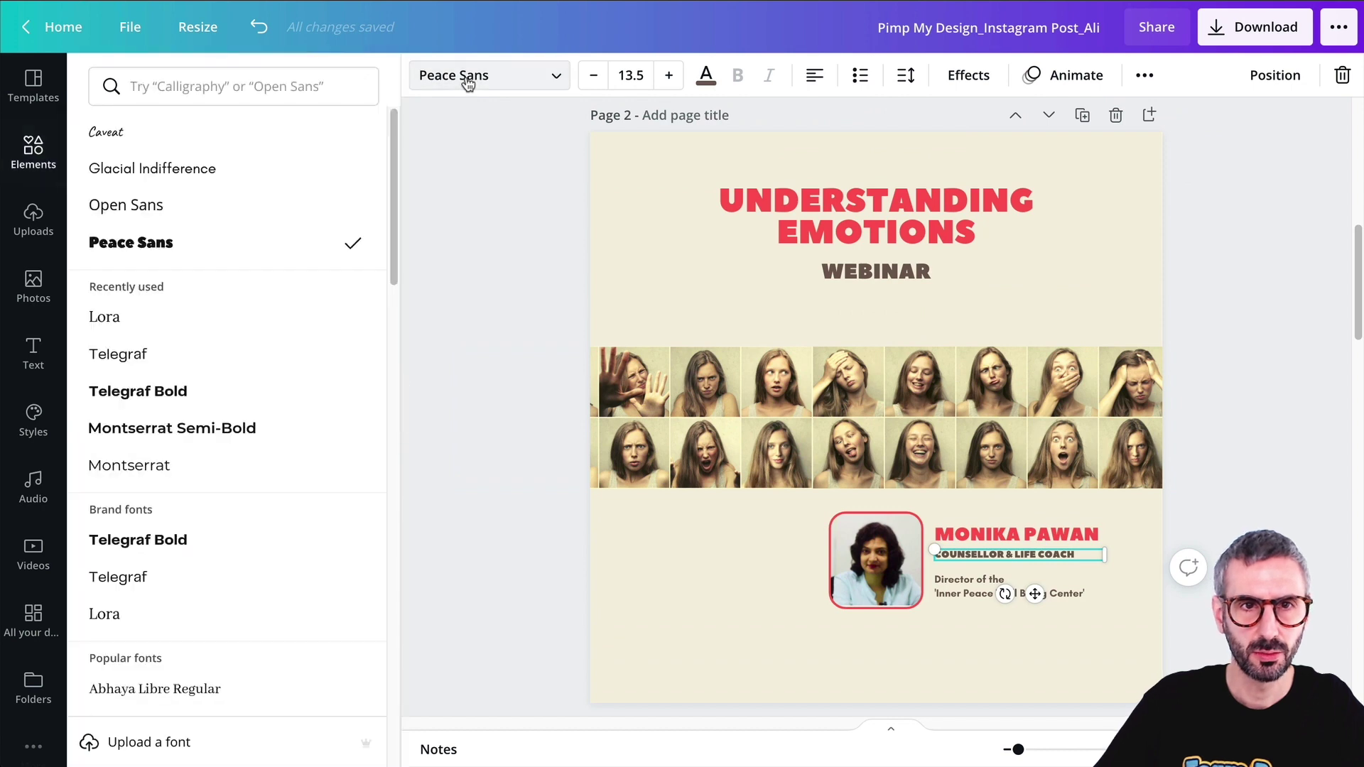
left_click(165, 167)
left_click(624, 610)
Step: Enlarge the 'Director of the' text to size 18.9 and move it slightly down from the title line
left_click(990, 603)
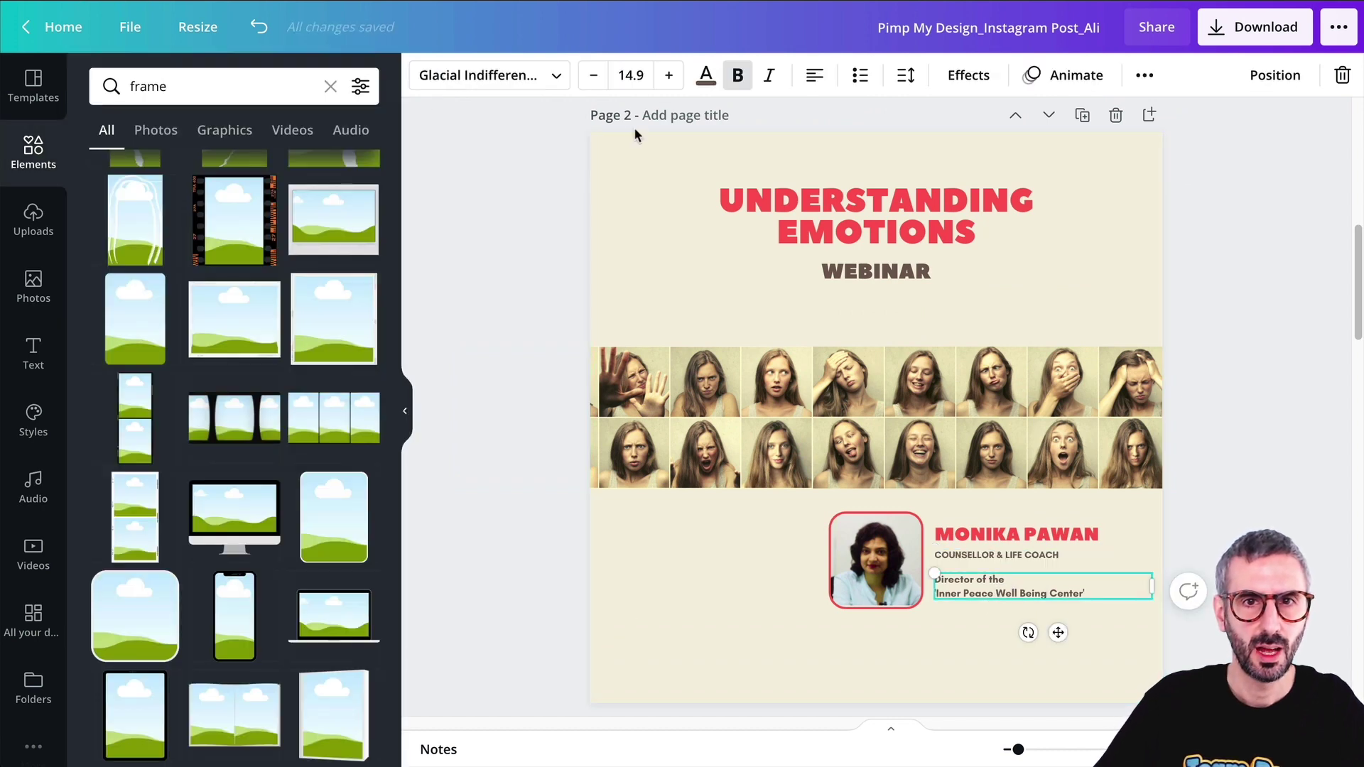
left_click(668, 76)
left_click(669, 76)
left_click(668, 76)
left_click(669, 75)
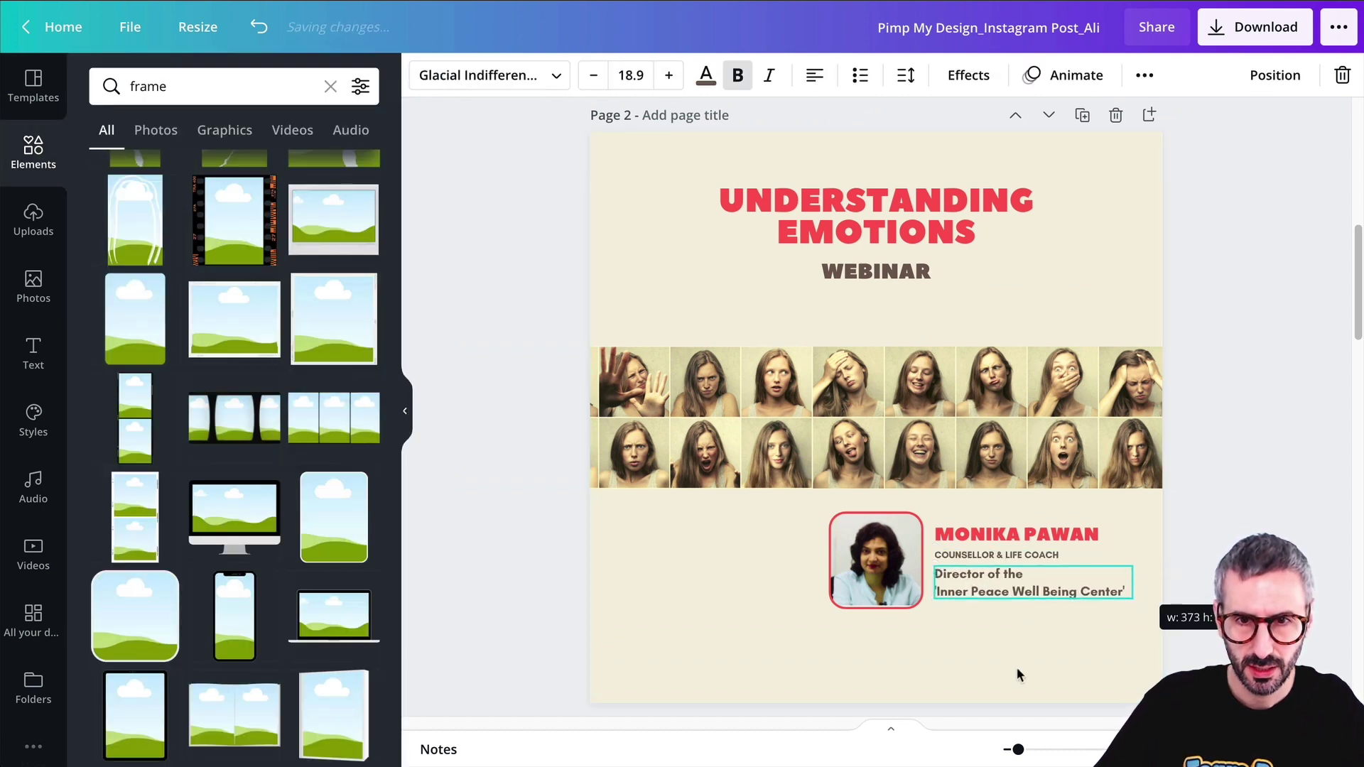
left_click_drag(974, 583, 974, 592)
Step: Set the 'Counsellor & Life Coach' line to size 20 and move it down below the speaker's name
left_click(983, 556)
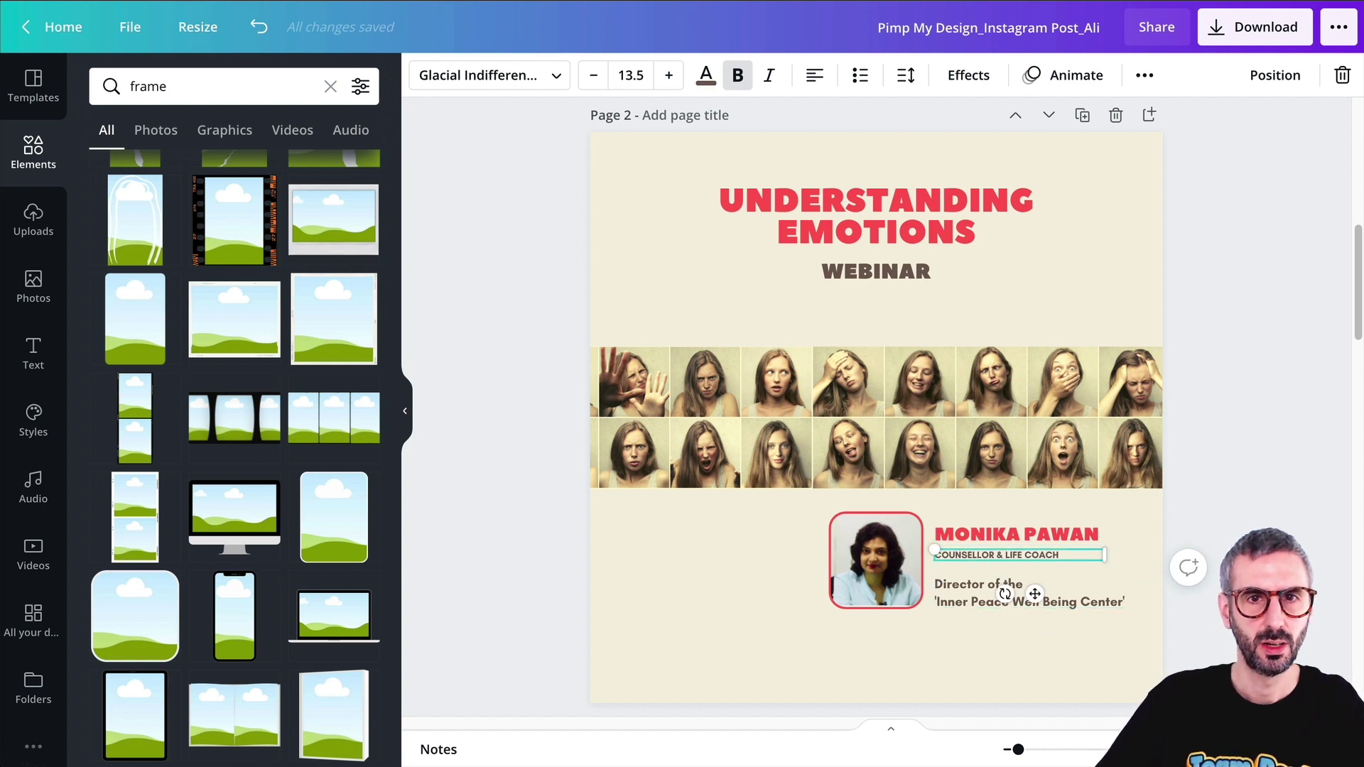
left_click(668, 76)
left_click(668, 76)
left_click(668, 75)
left_click(668, 75)
left_click(668, 76)
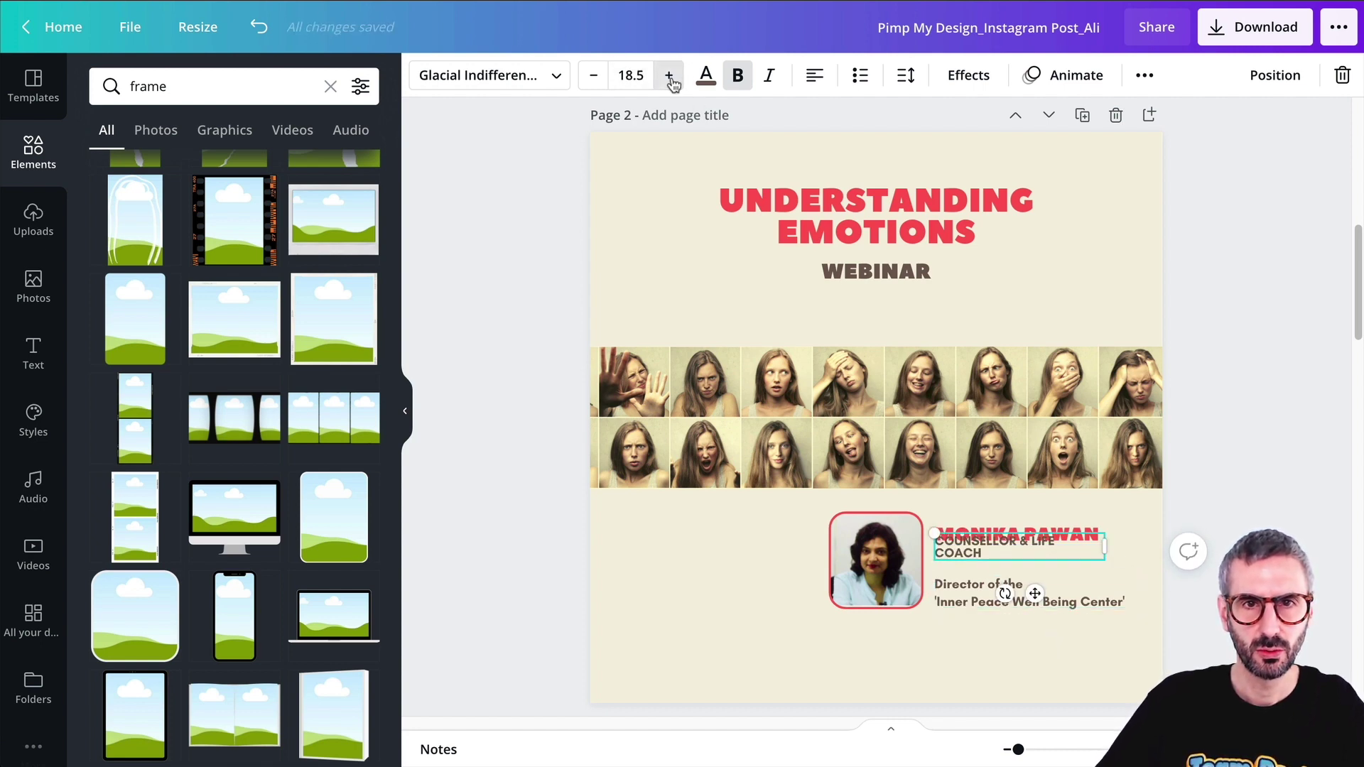
left_click(669, 76)
left_click(669, 75)
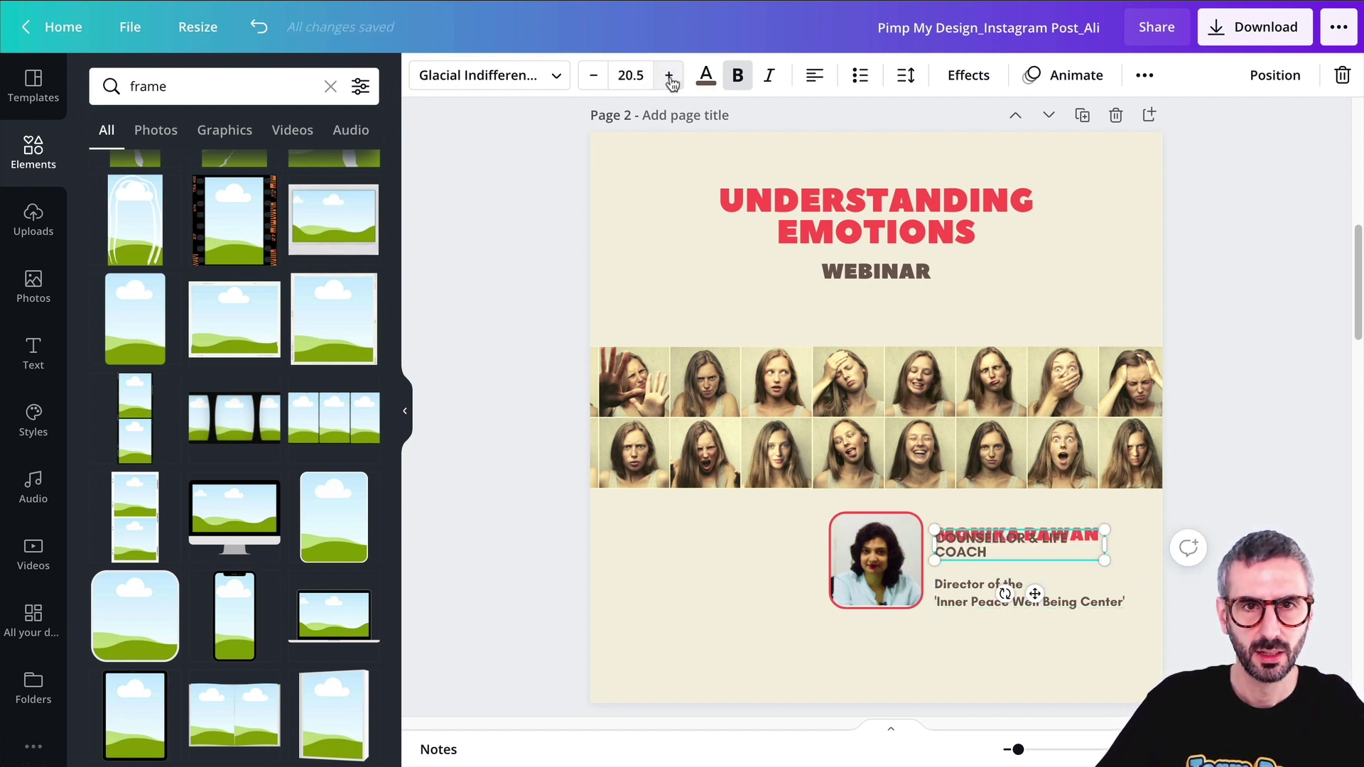
left_click(631, 75)
type("20")
key("Return")
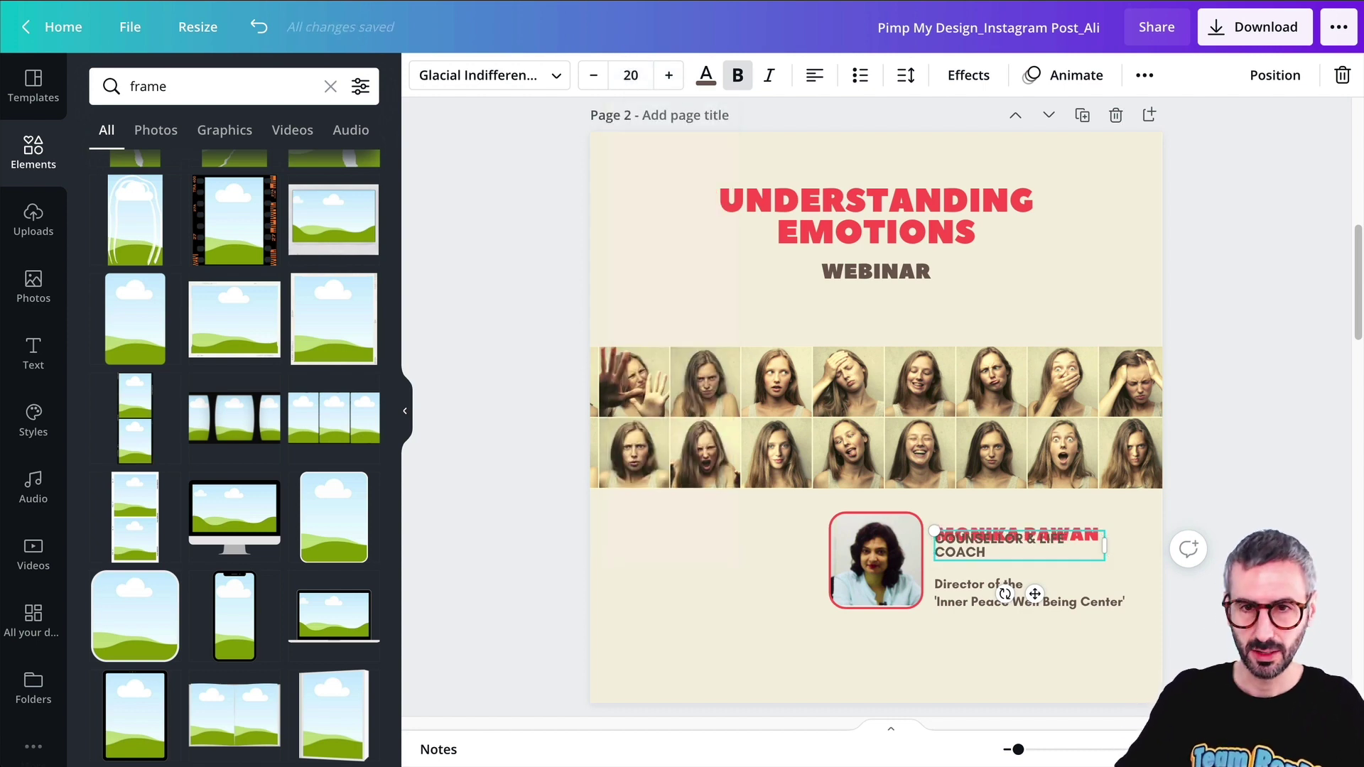
key("Tab")
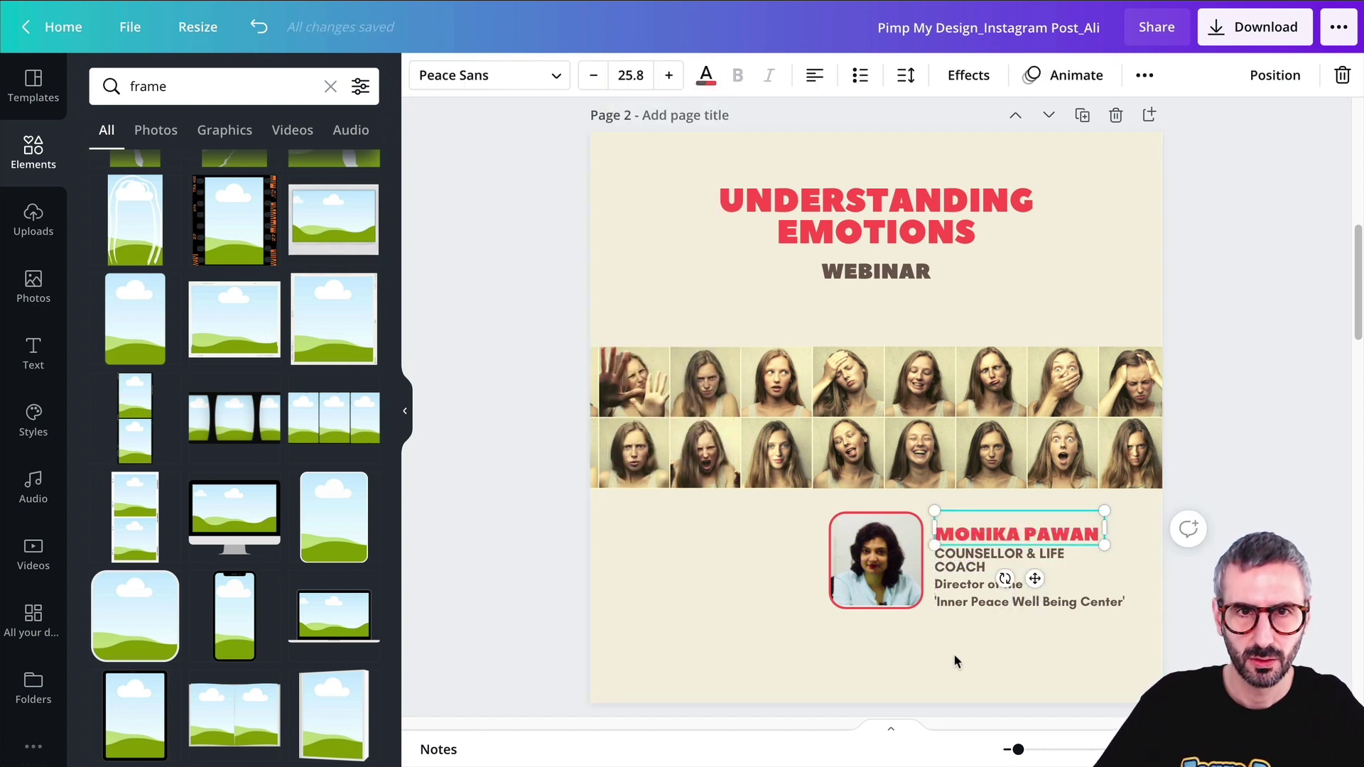
Step: Set the font size of the speaker's name to 26
left_click(910, 654)
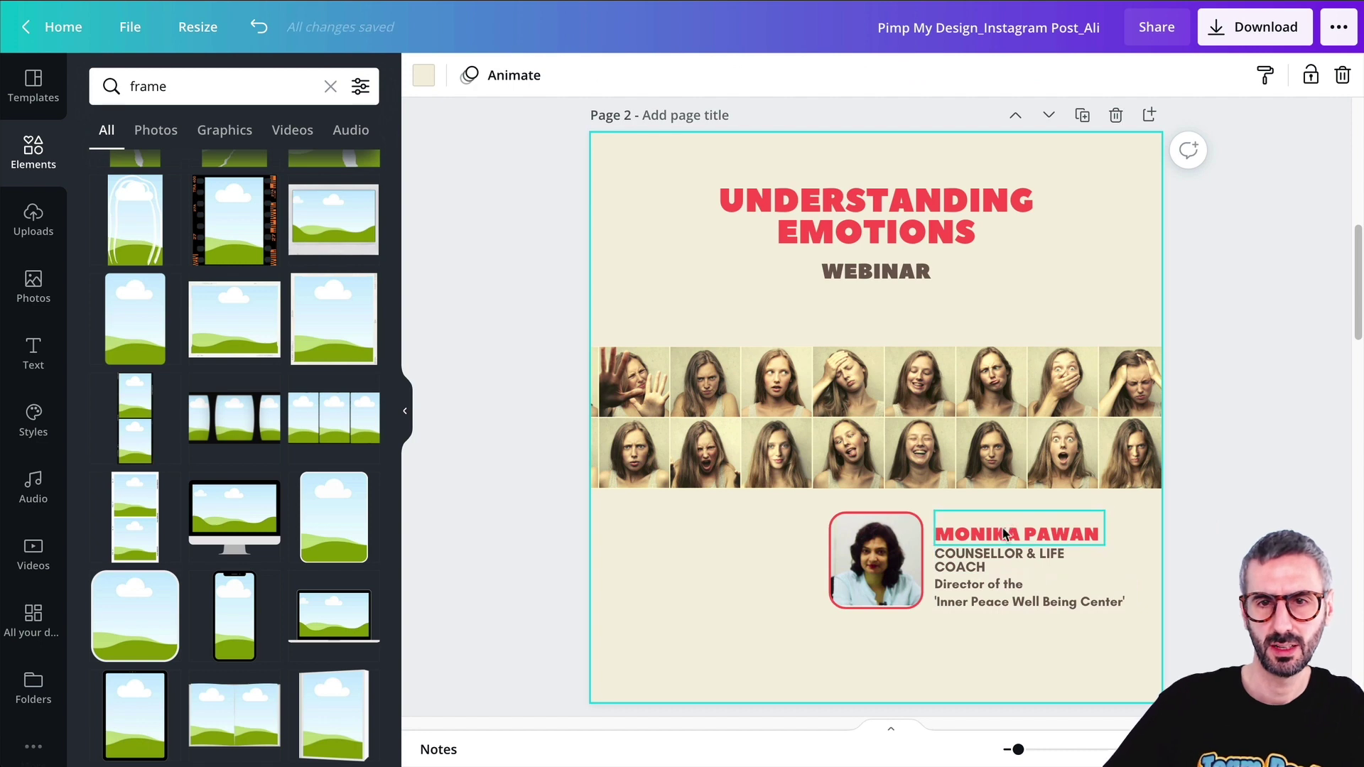
left_click(1007, 532)
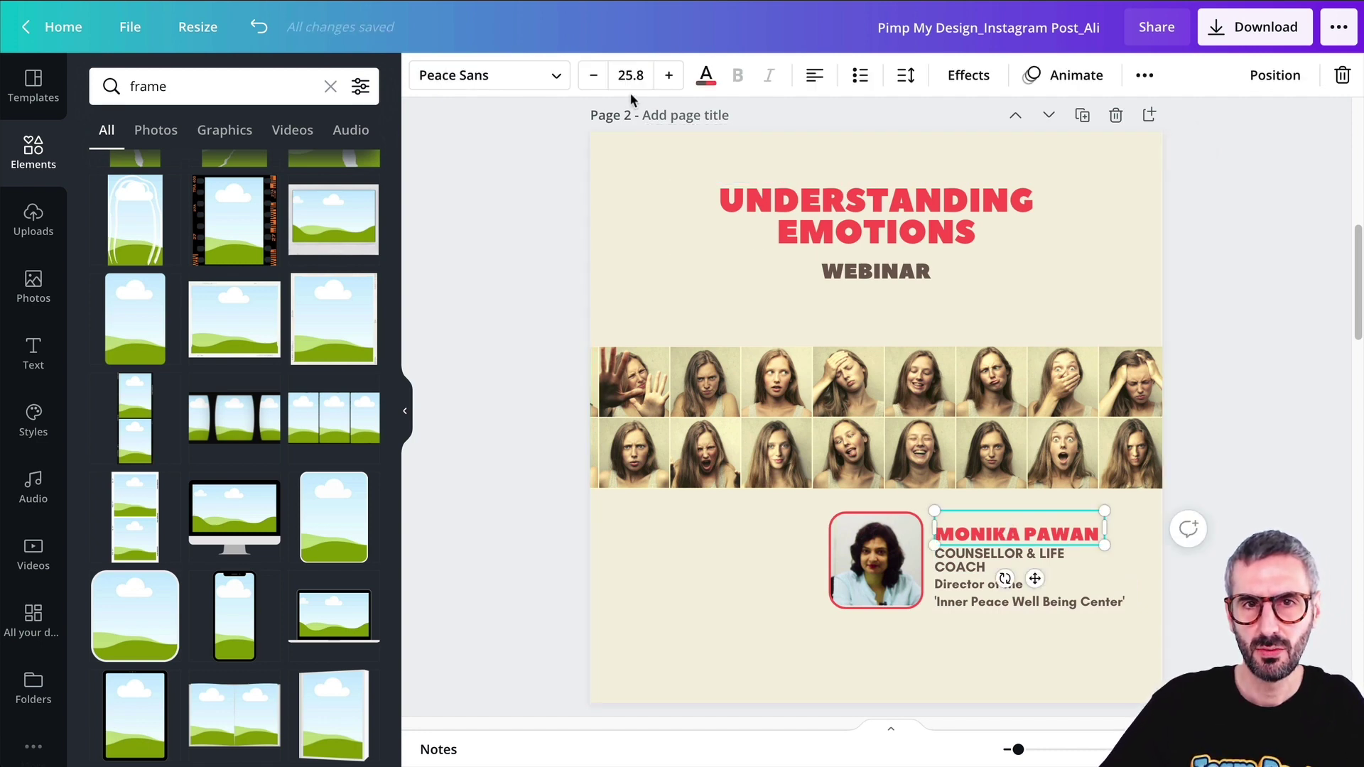
left_click(629, 75)
type("26")
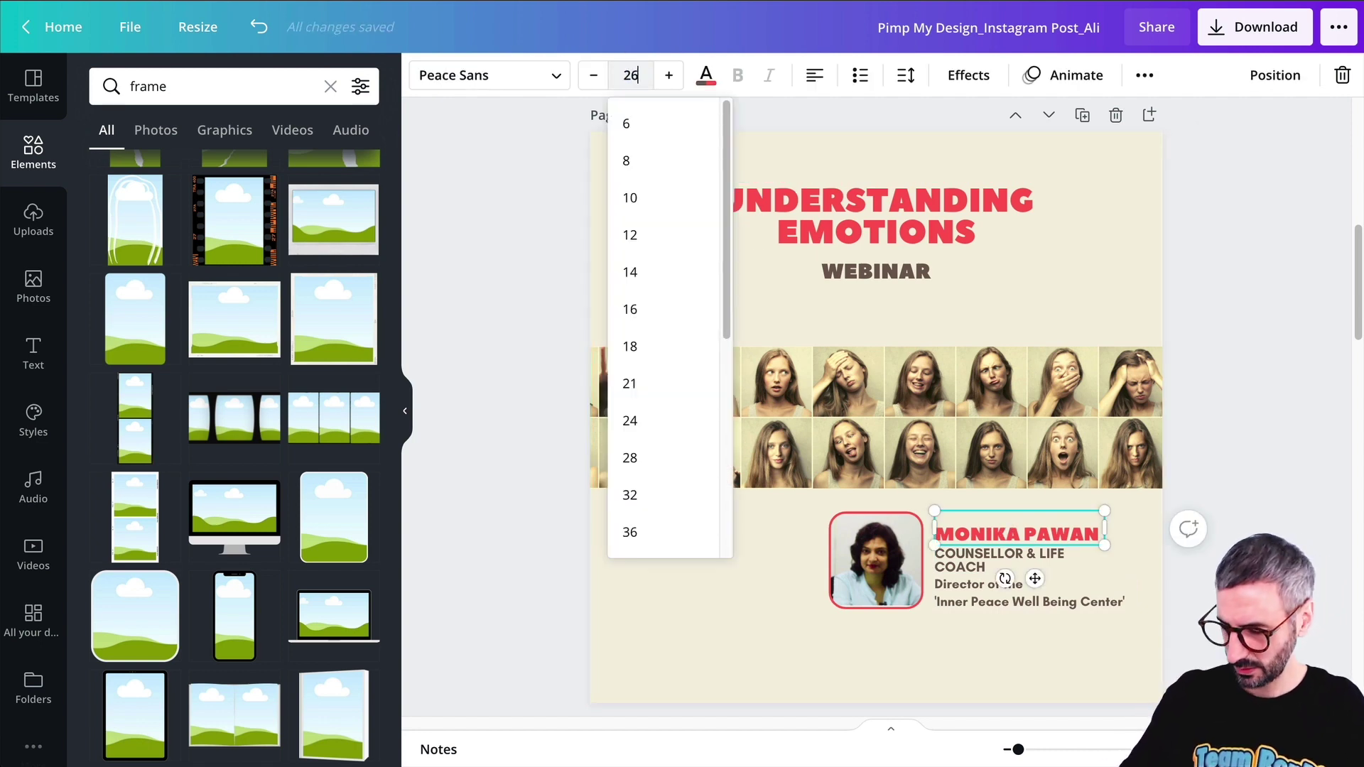
key("Return")
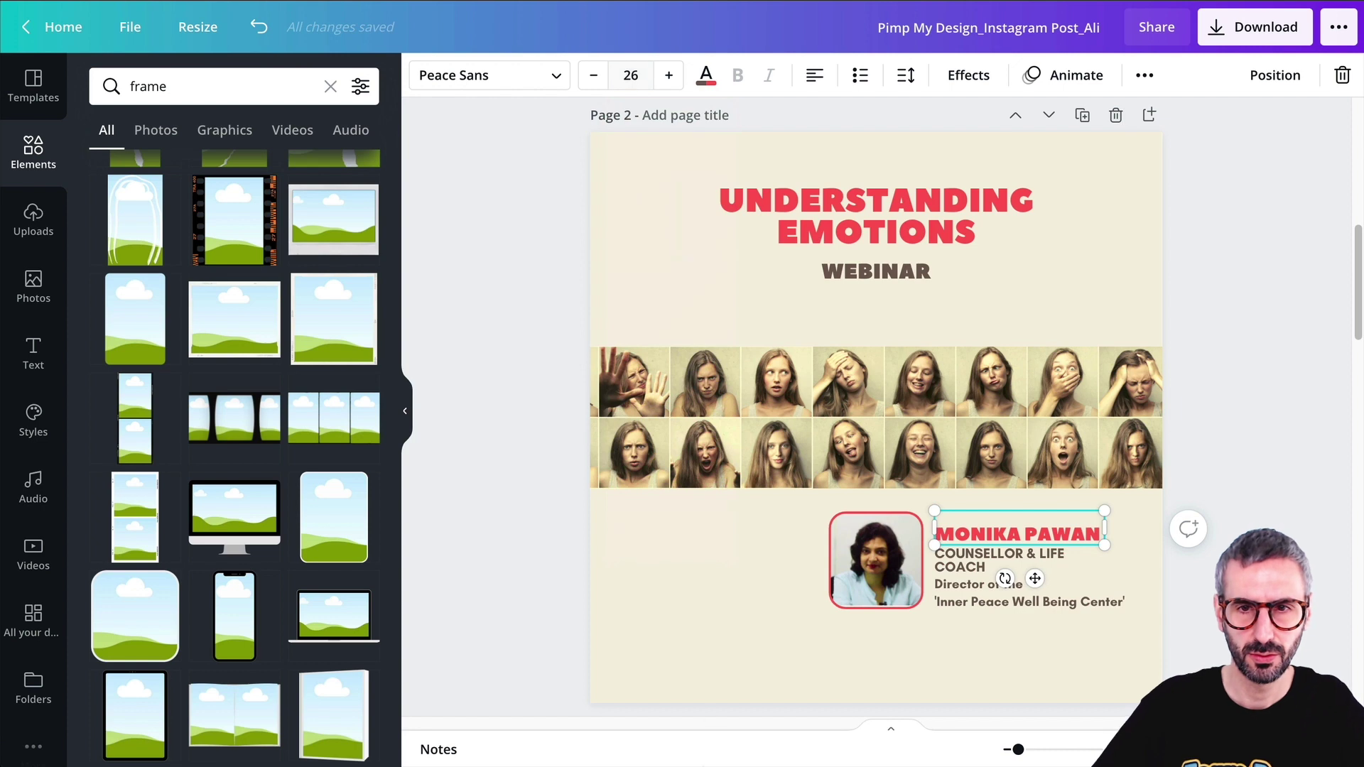
left_click(781, 591)
Step: Reduce the 'Counsellor & Life Coach' line to size 18 and place it directly under the speaker's name
left_click(991, 557)
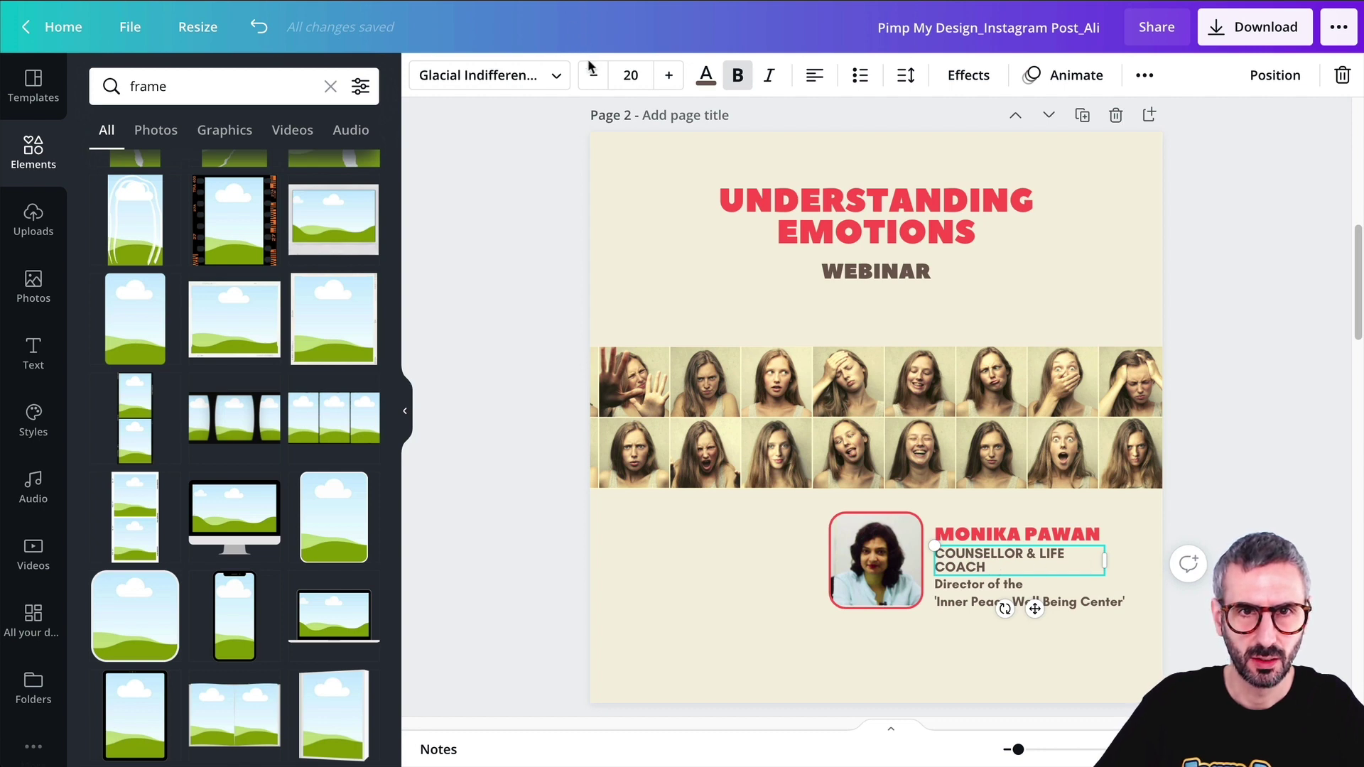
left_click(594, 75)
left_click(594, 75)
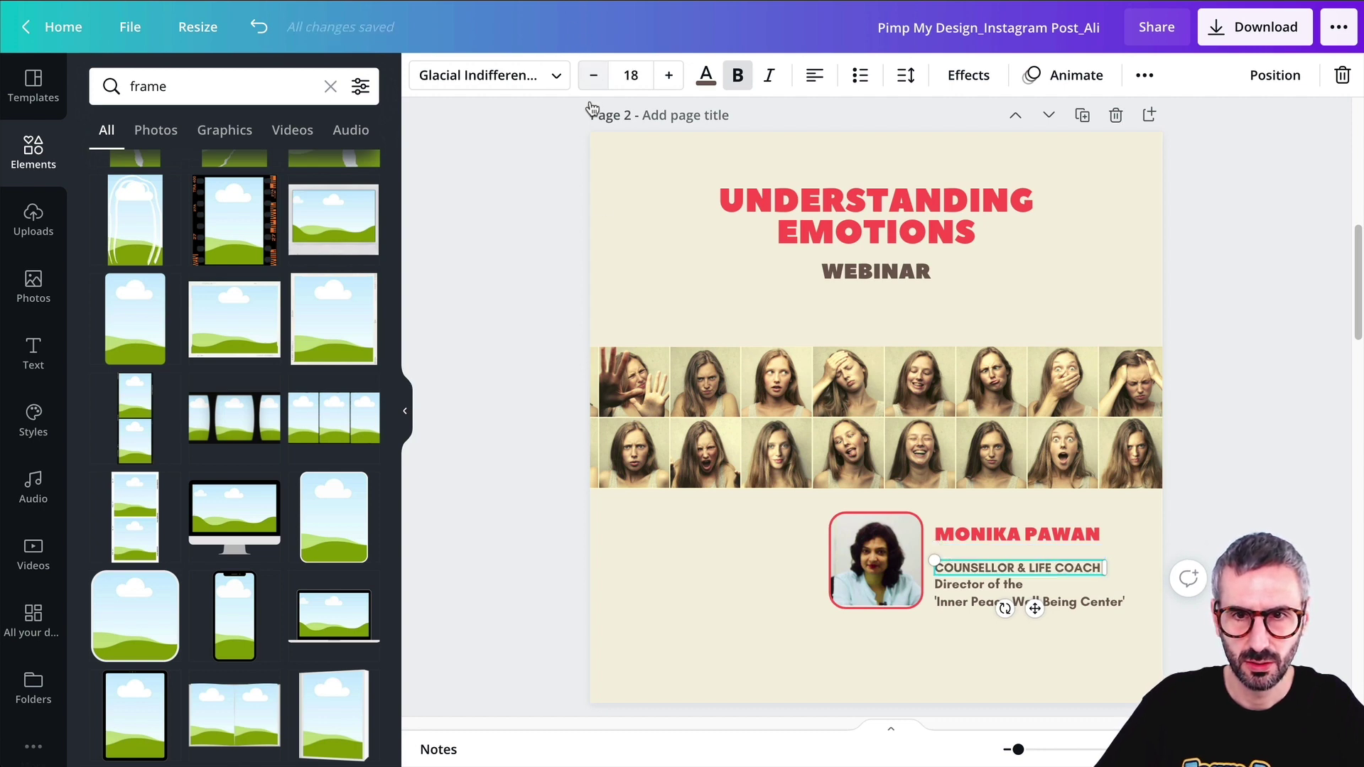
left_click(661, 575)
mouse_move(943, 575)
left_mouse_down()
mouse_move(943, 562)
mouse_move(949, 595)
left_mouse_up()
left_click(923, 655)
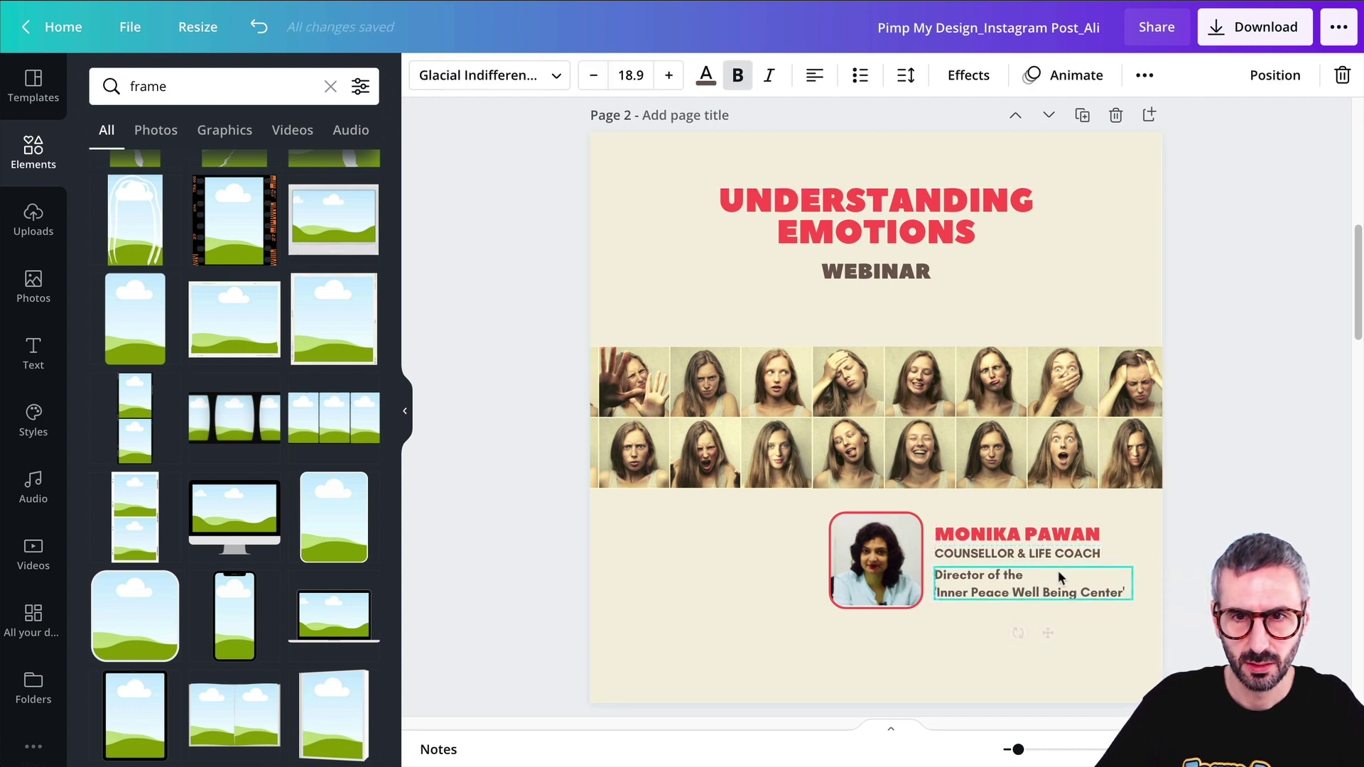
Step: Fit the 'Director of the' text under the title line at size 15, in a text box as wide as the lines above
left_click_drag(1135, 581, 1105, 581)
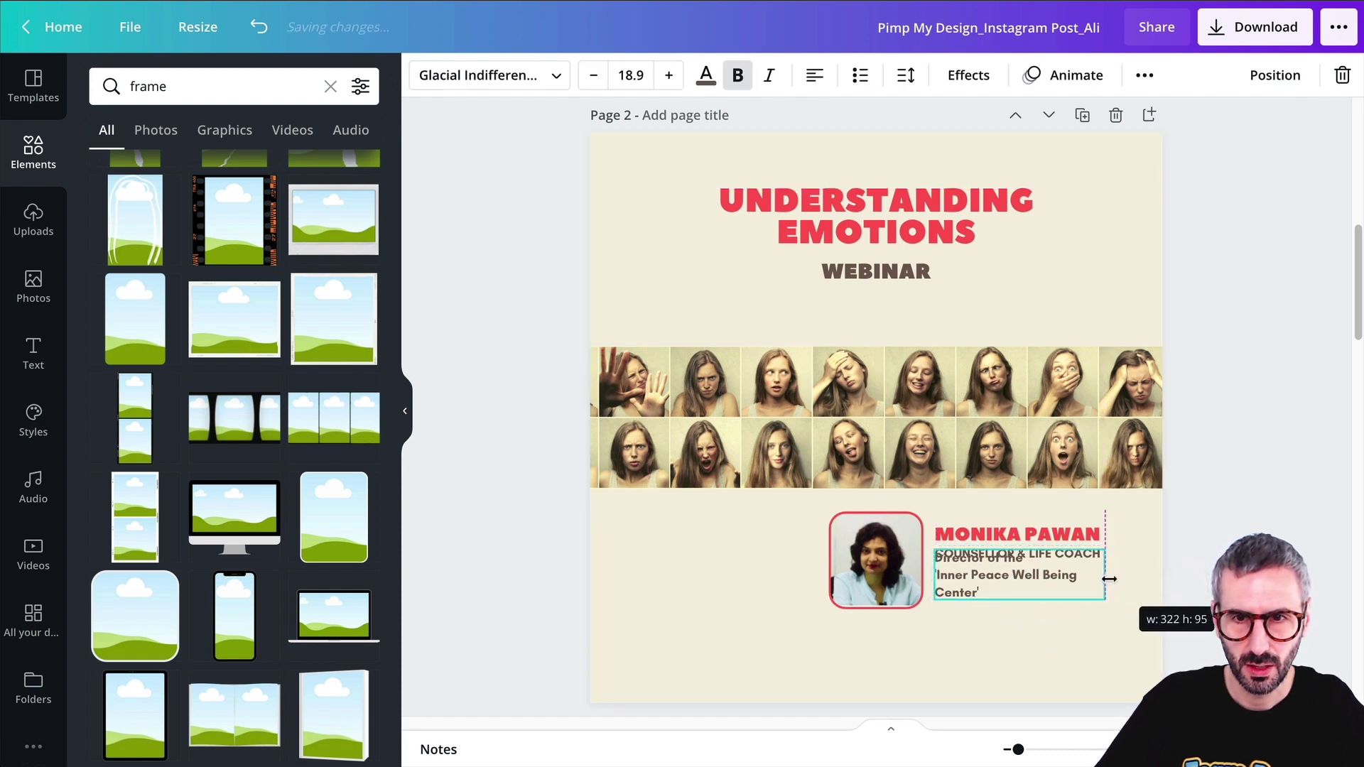
left_click(1094, 624)
left_click(1019, 584)
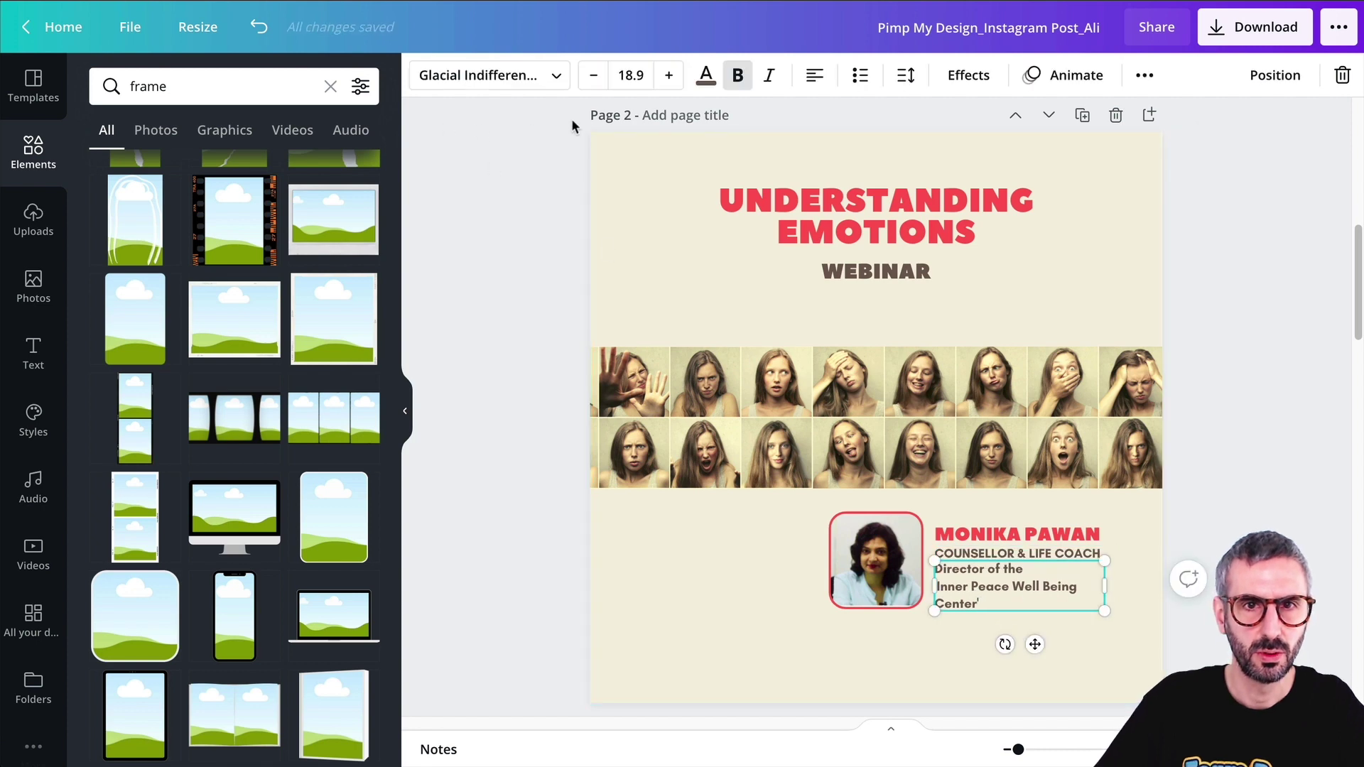
left_click(625, 74)
type("15")
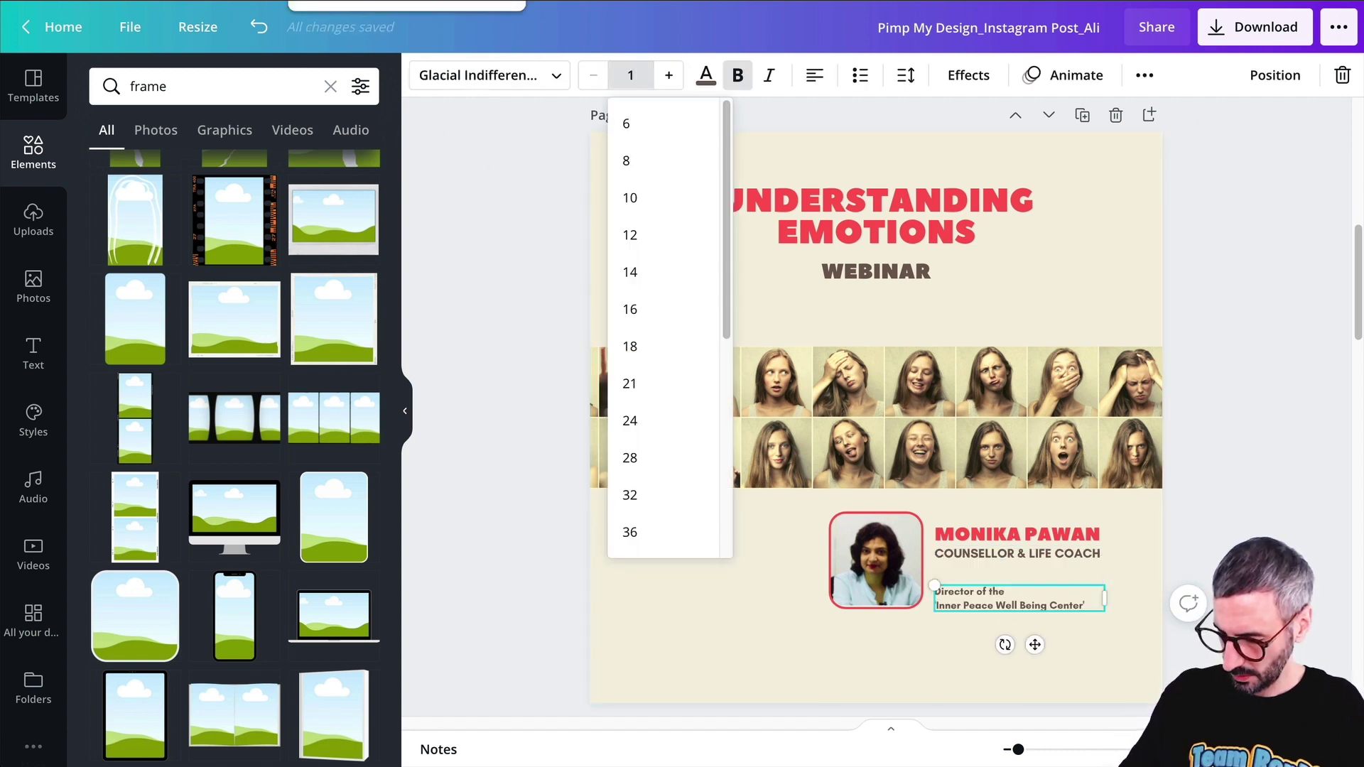
key("Return")
left_click(963, 629)
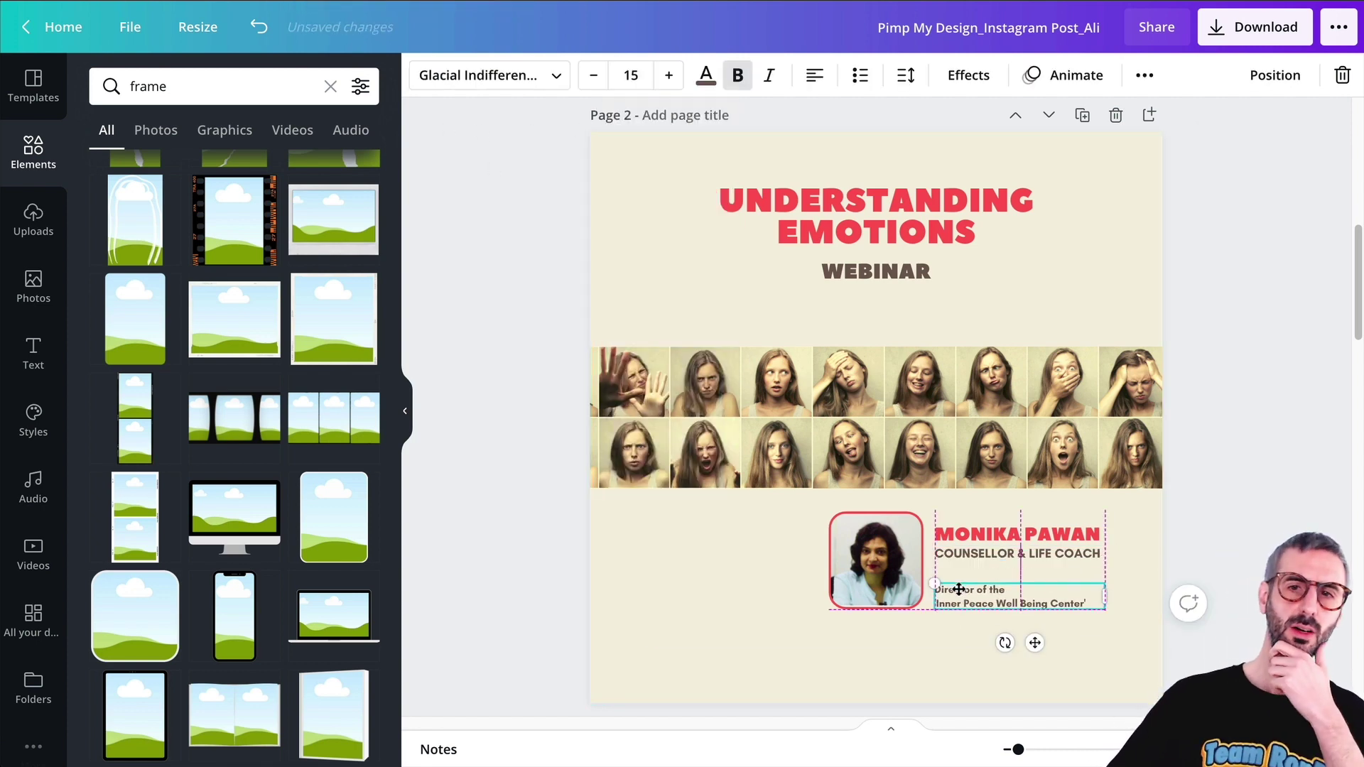
left_click(964, 547)
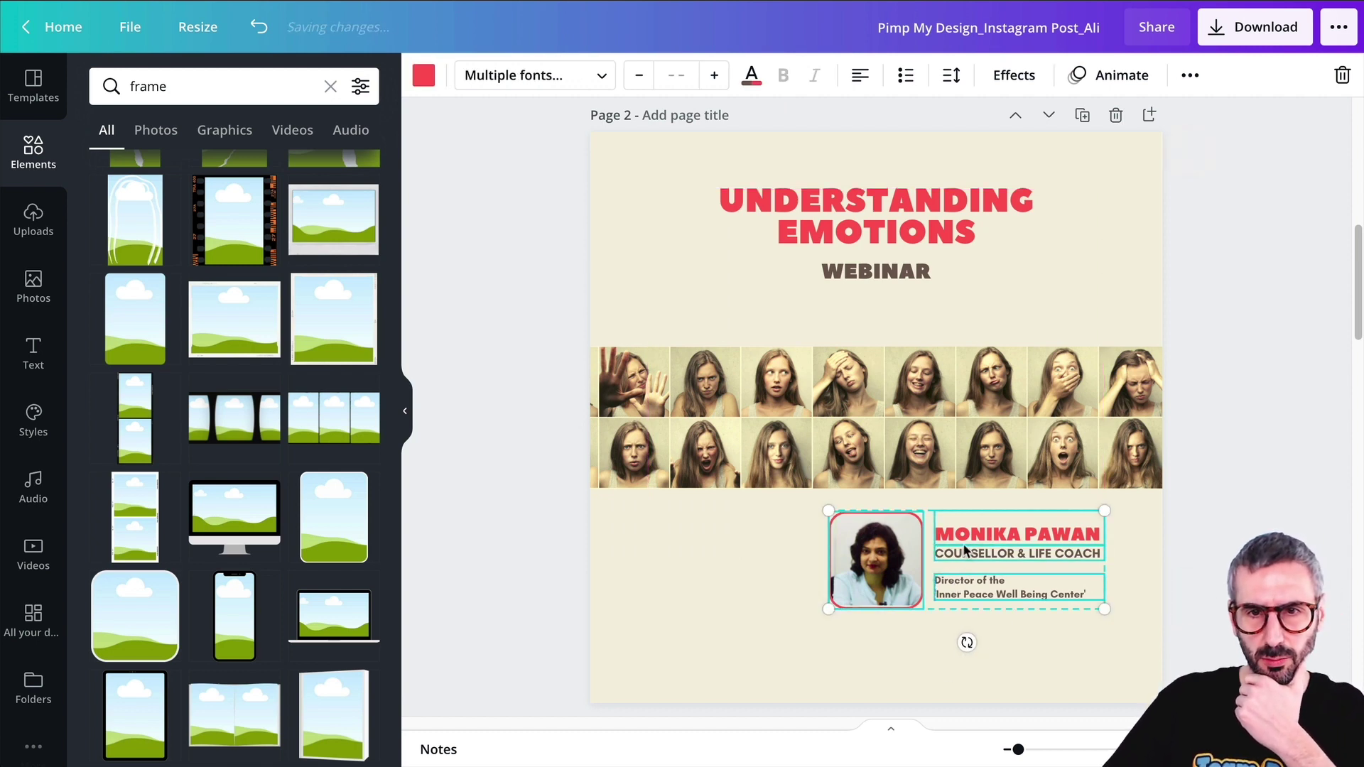